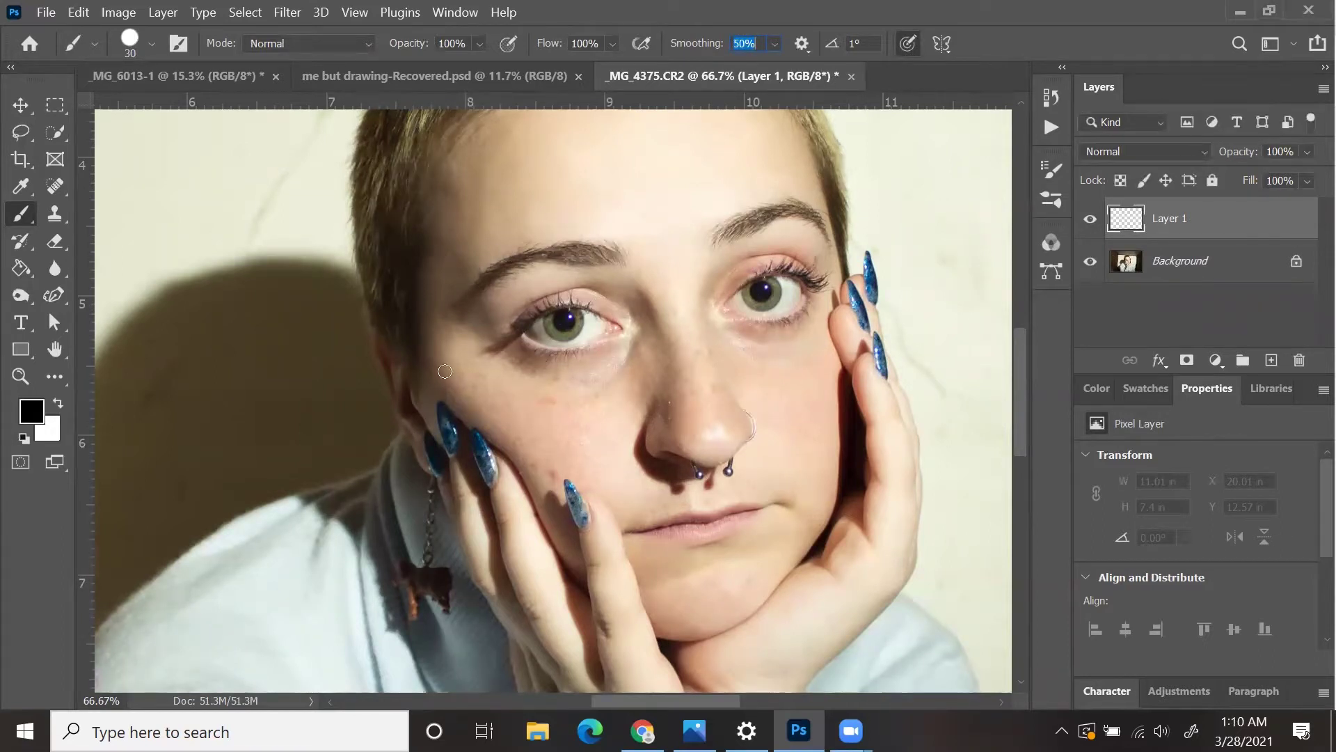
Trace the forehead and the left side of the face in black on Layer 1, continuing as drips over the adjacent fingers.
{"action": "key", "text": "ctrl+plus"}
{"action": "key", "text": "ctrl+minus"}
{"action": "left_click_drag", "start_coordinate": [1026, 396], "coordinate": [1019, 365]}
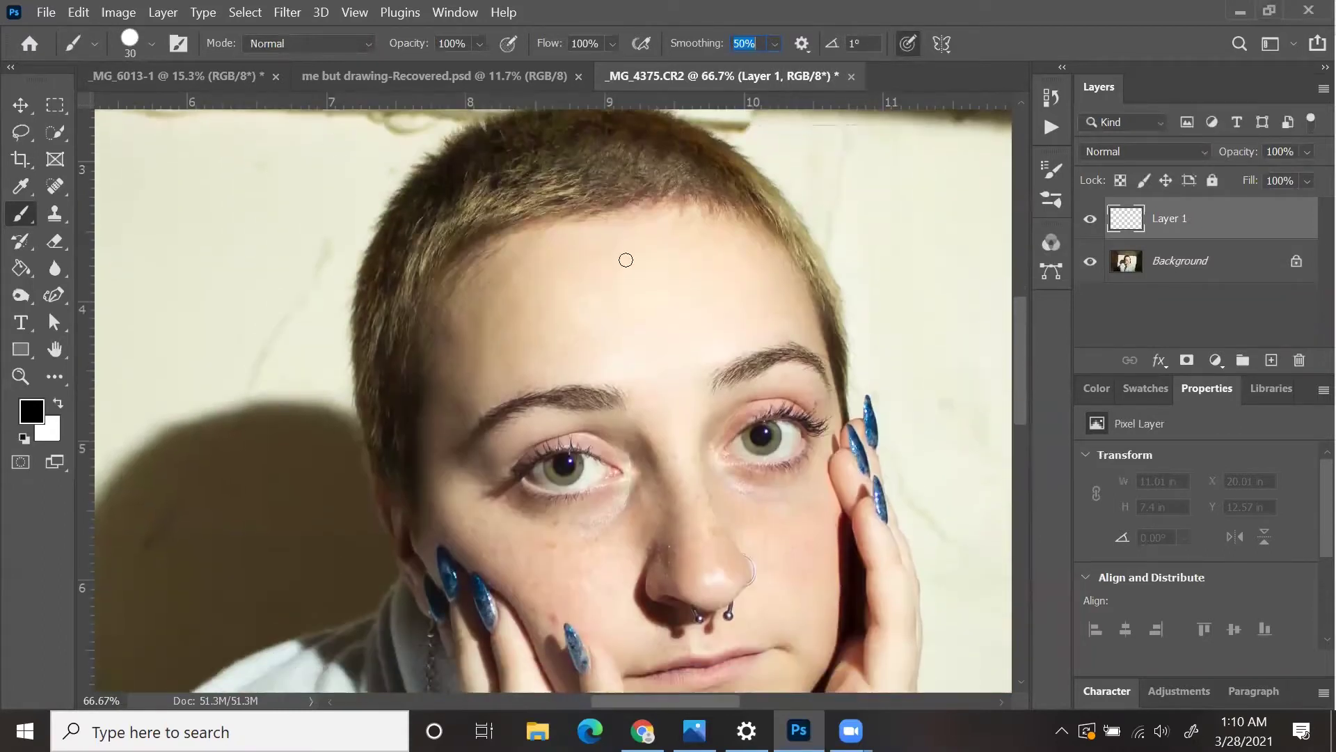
{"action": "mouse_move", "coordinate": [745, 222]}
{"action": "left_mouse_down"}
{"action": "mouse_move", "coordinate": [662, 196]}
{"action": "mouse_move", "coordinate": [552, 227]}
{"action": "mouse_move", "coordinate": [434, 308]}
{"action": "mouse_move", "coordinate": [424, 561]}
{"action": "mouse_move", "coordinate": [446, 590]}
{"action": "left_mouse_up"}
{"action": "key", "text": "ctrl+plus"}
{"action": "scroll", "coordinate": [484, 554], "scroll_direction": "down", "scroll_amount": 5}
{"action": "mouse_move", "coordinate": [376, 270]}
{"action": "left_mouse_down"}
{"action": "mouse_move", "coordinate": [415, 278]}
{"action": "mouse_move", "coordinate": [433, 414]}
{"action": "mouse_move", "coordinate": [431, 290]}
{"action": "mouse_move", "coordinate": [477, 317]}
{"action": "mouse_move", "coordinate": [535, 446]}
{"action": "mouse_move", "coordinate": [602, 560]}
{"action": "left_mouse_up"}
Trace the right cheek and jawline with a black outline that melts into drips below the chin.
{"action": "scroll", "coordinate": [567, 460], "scroll_direction": "down", "scroll_amount": 1}
{"action": "scroll", "coordinate": [744, 471], "scroll_direction": "right", "scroll_amount": 3}
{"action": "mouse_move", "coordinate": [760, 129]}
{"action": "left_mouse_down"}
{"action": "mouse_move", "coordinate": [788, 259]}
{"action": "mouse_move", "coordinate": [776, 285]}
{"action": "left_mouse_up"}
{"action": "key", "text": "ctrl+z"}
{"action": "mouse_move", "coordinate": [756, 128]}
{"action": "left_mouse_down"}
{"action": "mouse_move", "coordinate": [782, 254]}
{"action": "mouse_move", "coordinate": [774, 379]}
{"action": "mouse_move", "coordinate": [716, 459]}
{"action": "mouse_move", "coordinate": [716, 559]}
{"action": "mouse_move", "coordinate": [662, 608]}
{"action": "mouse_move", "coordinate": [630, 560]}
{"action": "mouse_move", "coordinate": [592, 577]}
{"action": "left_mouse_up"}
{"action": "mouse_move", "coordinate": [510, 572]}
{"action": "left_mouse_down"}
{"action": "mouse_move", "coordinate": [595, 616]}
{"action": "mouse_move", "coordinate": [607, 565]}
{"action": "left_mouse_up"}
{"action": "key", "text": "ctrl+1"}
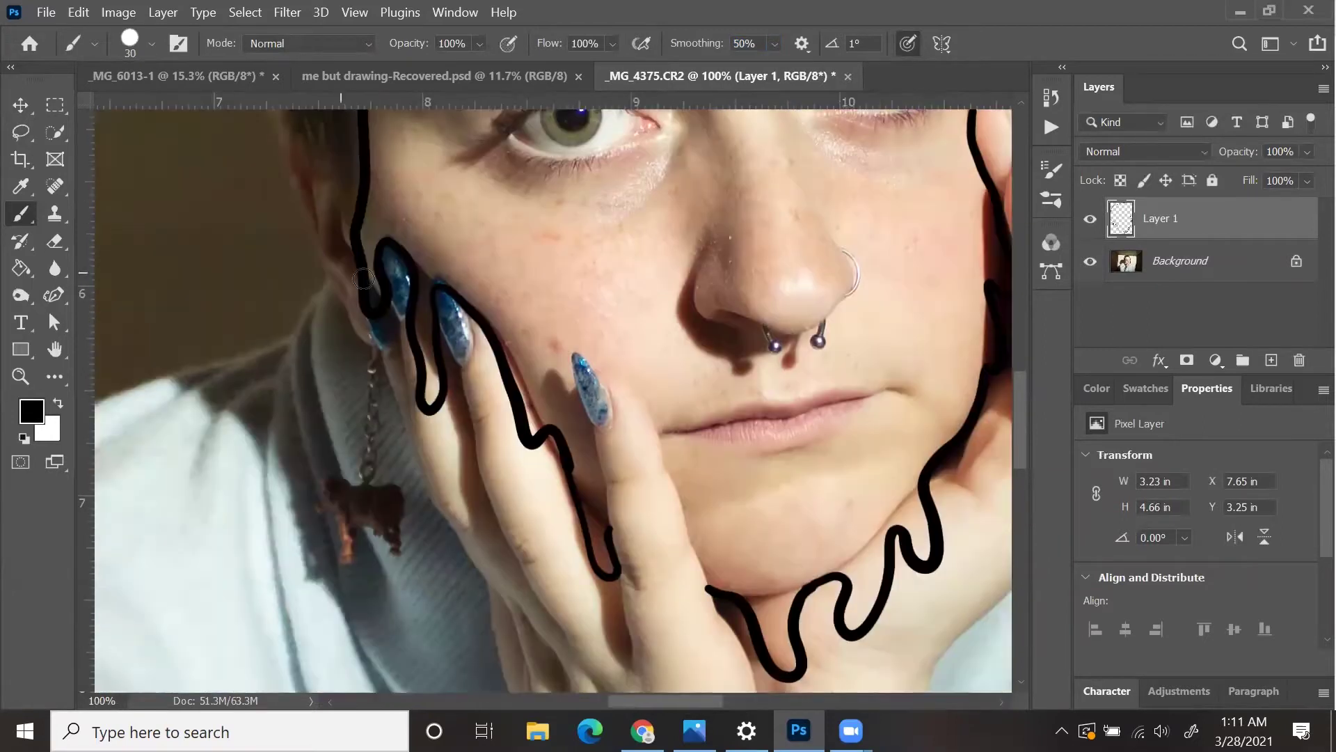
Close the face outline along the right temple down to the raised hand.
{"action": "key", "text": "ctrl+minus"}
{"action": "key", "text": "ctrl+plus"}
{"action": "scroll", "coordinate": [574, 486], "scroll_direction": "up", "scroll_amount": 6}
{"action": "scroll", "coordinate": [573, 486], "scroll_direction": "right", "scroll_amount": 4}
{"action": "mouse_move", "coordinate": [537, 182]}
{"action": "left_mouse_down"}
{"action": "mouse_move", "coordinate": [594, 250]}
{"action": "mouse_move", "coordinate": [614, 324]}
{"action": "mouse_move", "coordinate": [674, 394]}
{"action": "mouse_move", "coordinate": [686, 496]}
{"action": "mouse_move", "coordinate": [671, 541]}
{"action": "left_mouse_up"}
Set the brush smoothing to 68% and the brush size to 20 px.
{"action": "key", "text": "ctrl+minus"}
{"action": "left_click_drag", "start_coordinate": [775, 44], "coordinate": [812, 67]}
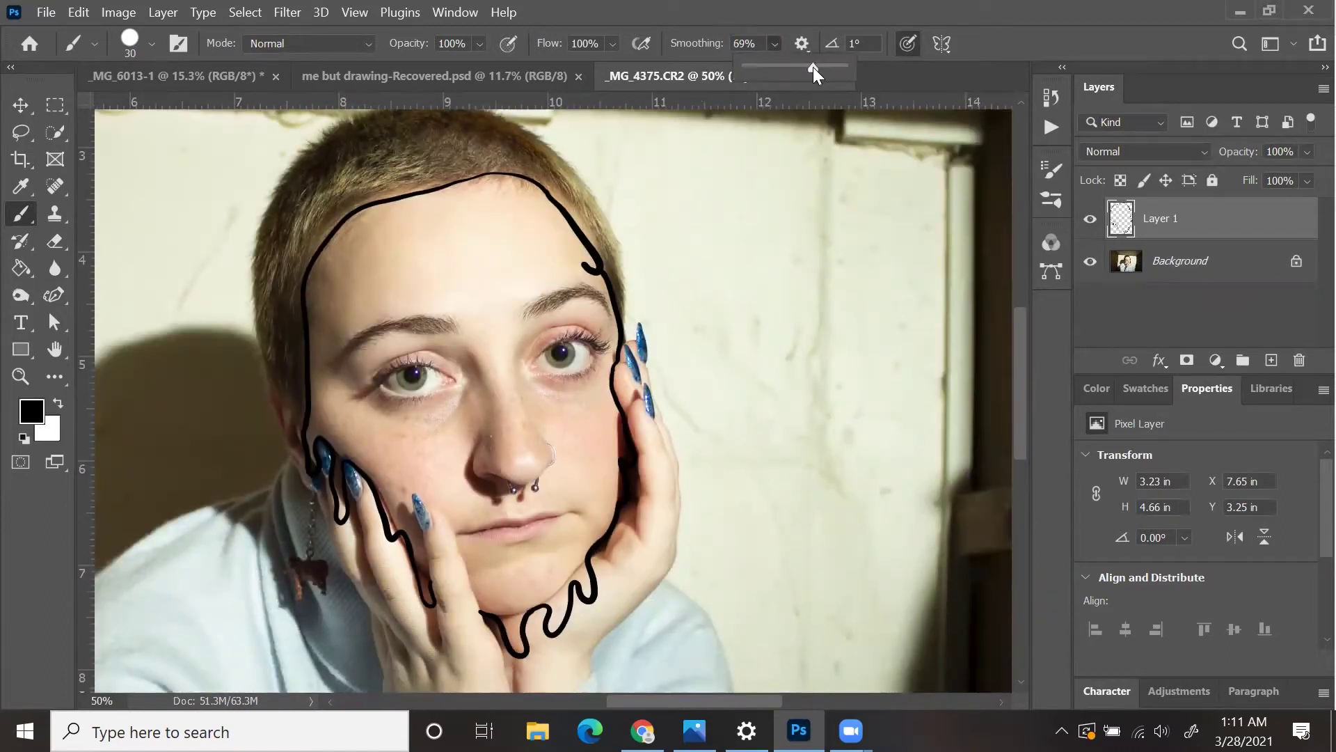
{"action": "key", "text": "ctrl+plus"}
{"action": "key", "text": "ctrl+plus"}
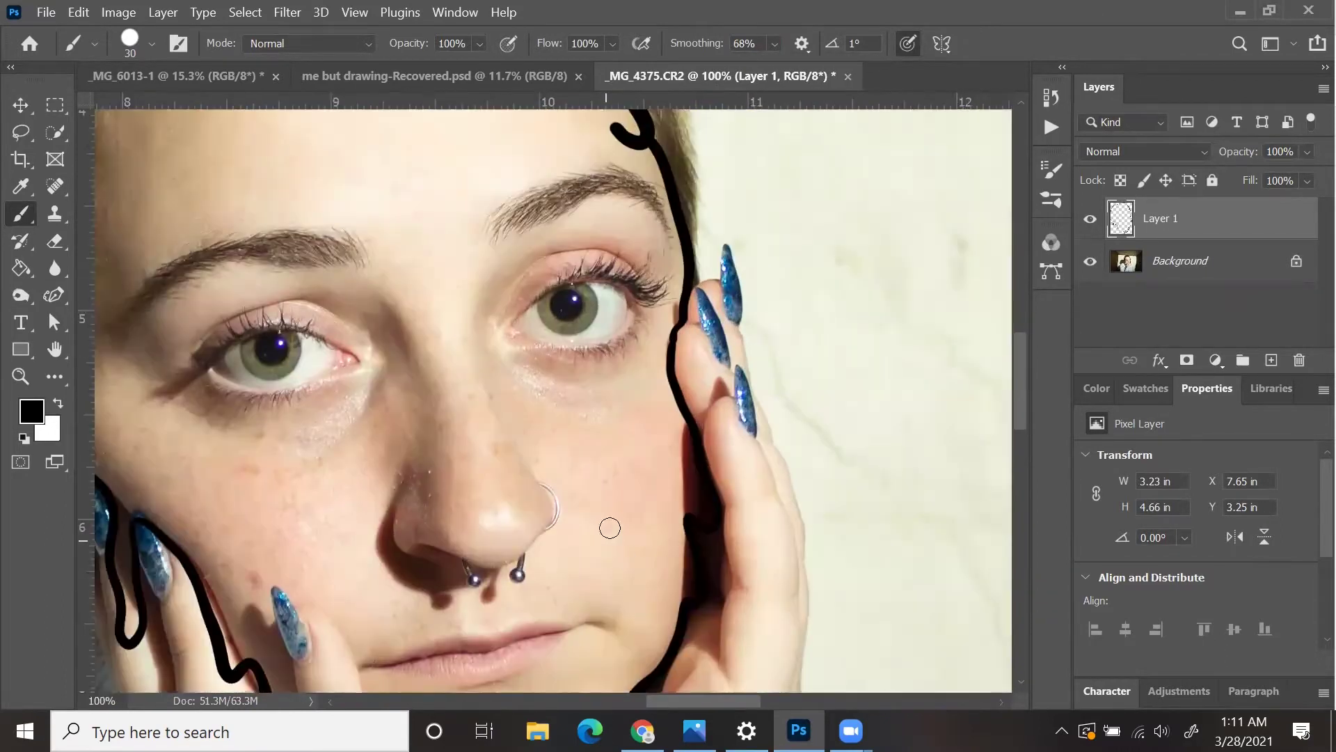
{"action": "left_click", "coordinate": [761, 370]}
{"action": "key", "text": "ctrl+z"}
{"action": "left_click", "coordinate": [151, 43]}
{"action": "key", "text": "bracketleft"}
{"action": "key", "text": "bracketleft"}
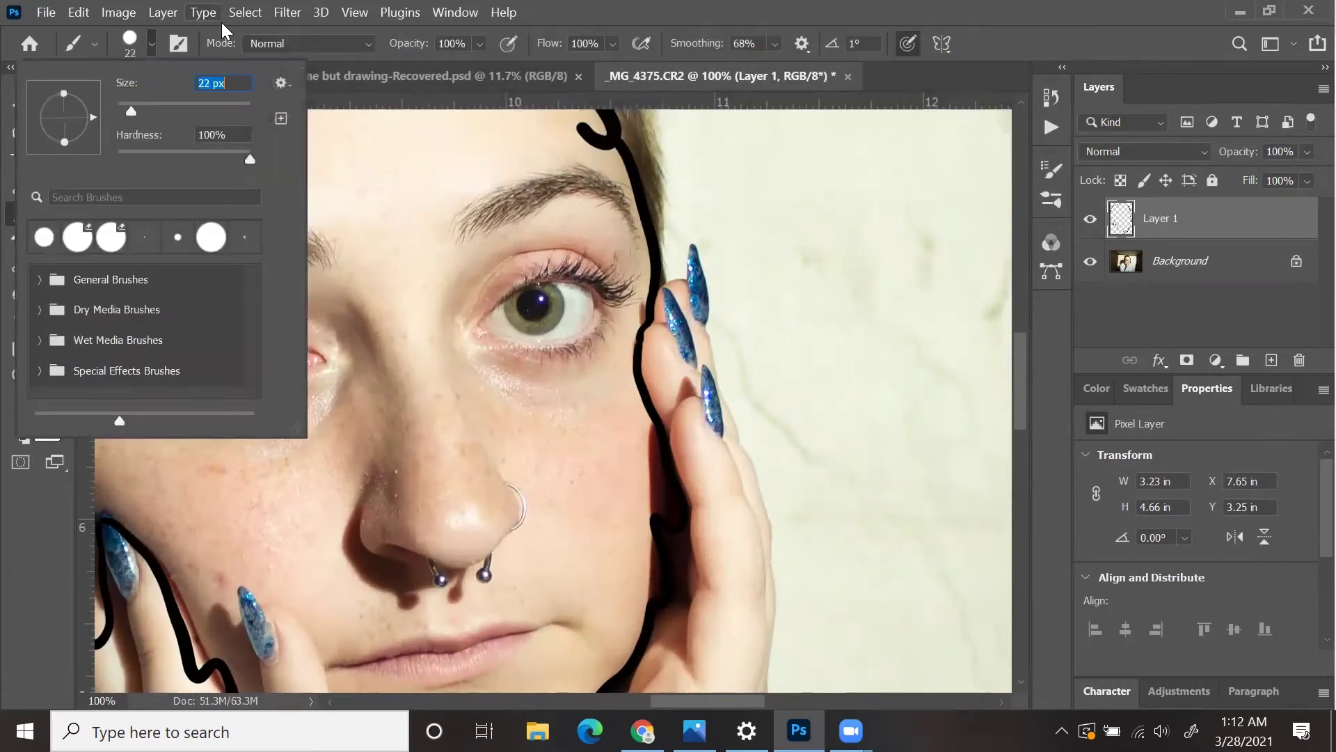
{"action": "key", "text": "Return"}
Outline the three blue nails and the fingers of the hand resting on the right cheek.
{"action": "mouse_move", "coordinate": [705, 328]}
{"action": "left_mouse_down"}
{"action": "mouse_move", "coordinate": [687, 292]}
{"action": "mouse_move", "coordinate": [706, 280]}
{"action": "mouse_move", "coordinate": [706, 327]}
{"action": "mouse_move", "coordinate": [673, 288]}
{"action": "mouse_move", "coordinate": [697, 369]}
{"action": "left_mouse_up"}
{"action": "mouse_move", "coordinate": [722, 433]}
{"action": "left_mouse_down"}
{"action": "mouse_move", "coordinate": [710, 359]}
{"action": "mouse_move", "coordinate": [724, 440]}
{"action": "left_mouse_up"}
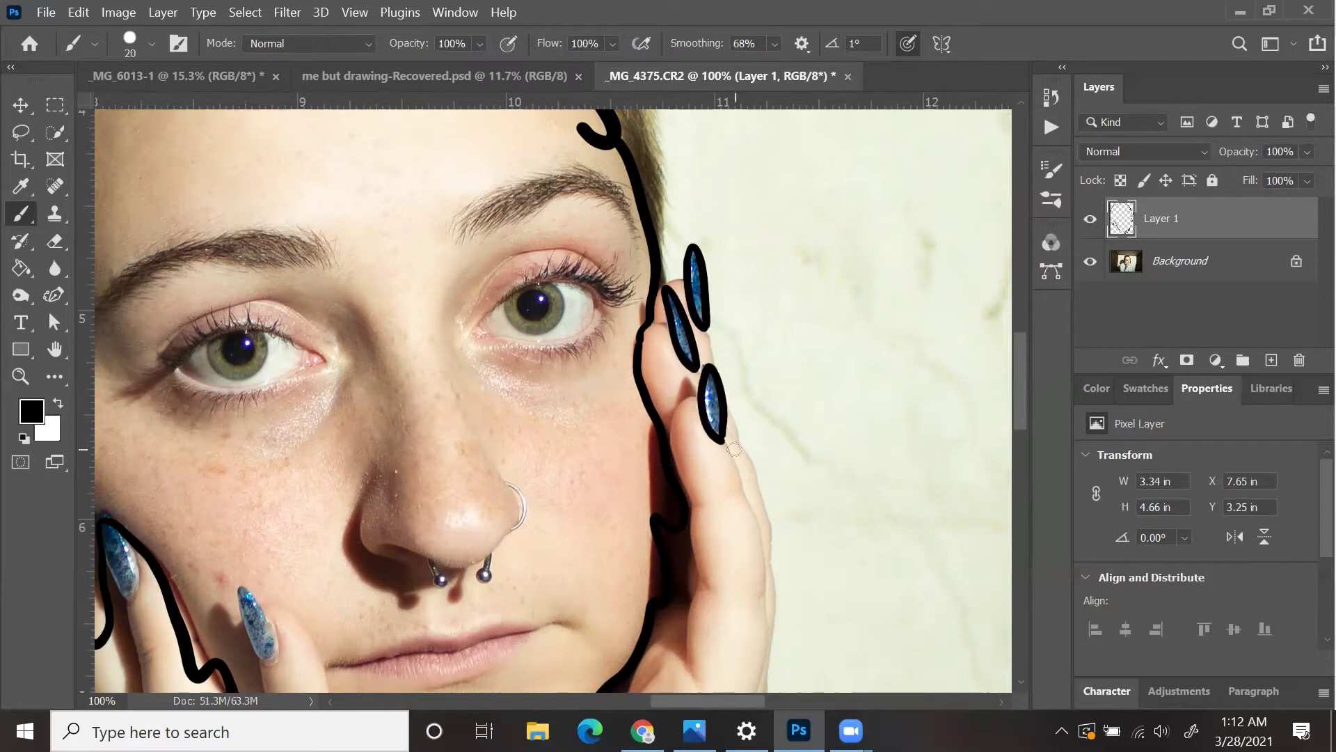
{"action": "left_click_drag", "start_coordinate": [707, 328], "coordinate": [686, 658]}
{"action": "scroll", "coordinate": [719, 371], "scroll_direction": "down", "scroll_amount": 2}
{"action": "mouse_move", "coordinate": [723, 302]}
{"action": "left_mouse_down"}
{"action": "mouse_move", "coordinate": [776, 429]}
{"action": "mouse_move", "coordinate": [765, 584]}
{"action": "mouse_move", "coordinate": [745, 375]}
{"action": "mouse_move", "coordinate": [762, 499]}
{"action": "mouse_move", "coordinate": [746, 600]}
{"action": "left_mouse_up"}
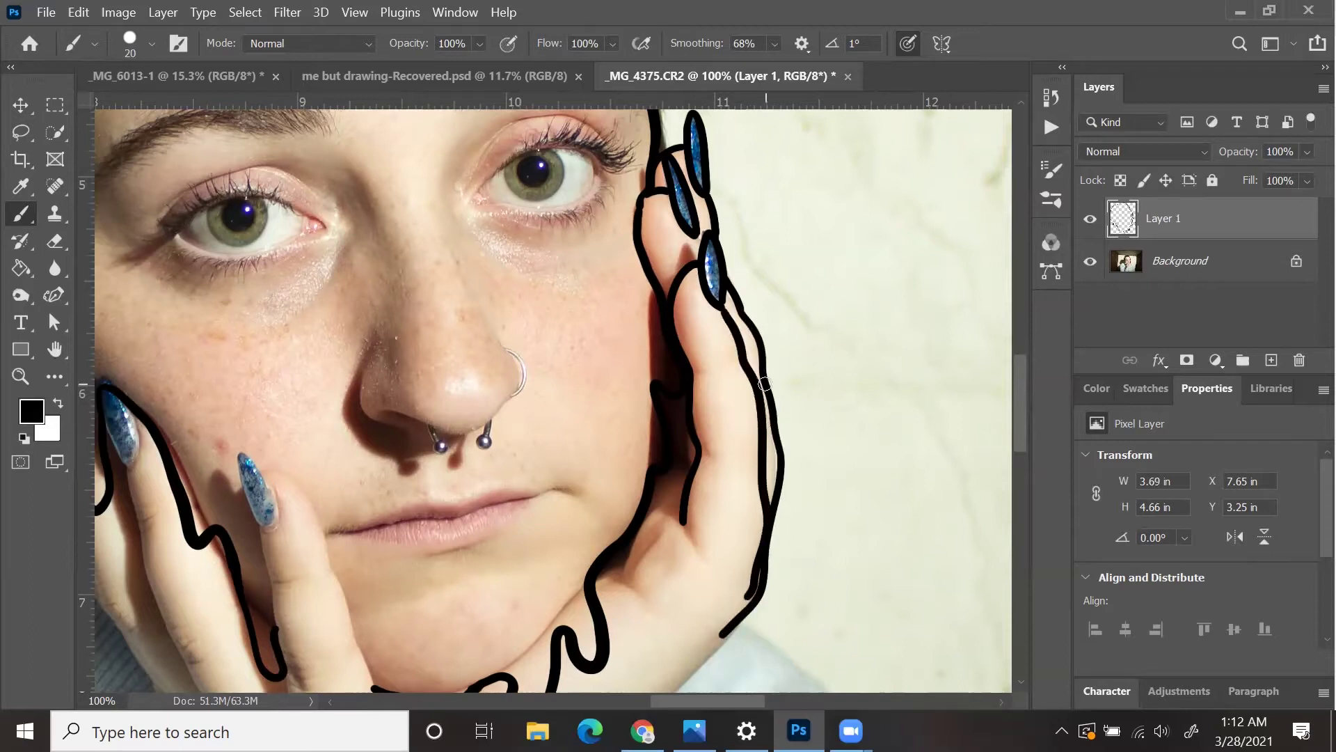
Continue the right hand's outline along the wrist, with drips running over the sleeve.
{"action": "scroll", "coordinate": [677, 322], "scroll_direction": "down", "scroll_amount": 2}
{"action": "scroll", "coordinate": [675, 269], "scroll_direction": "down", "scroll_amount": 2}
{"action": "mouse_move", "coordinate": [719, 340]}
{"action": "left_mouse_down"}
{"action": "mouse_move", "coordinate": [643, 502]}
{"action": "mouse_move", "coordinate": [618, 441]}
{"action": "mouse_move", "coordinate": [556, 581]}
{"action": "mouse_move", "coordinate": [516, 599]}
{"action": "mouse_move", "coordinate": [485, 582]}
{"action": "left_mouse_up"}
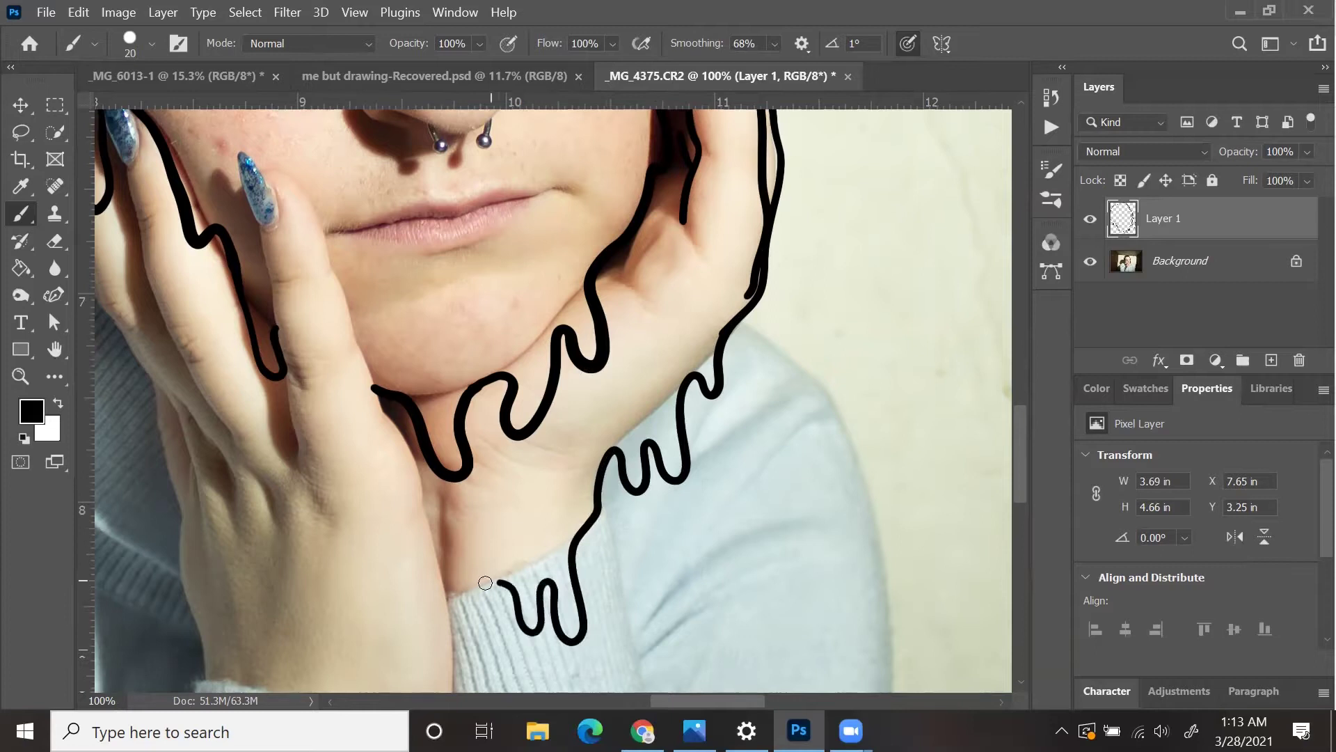
Outline the other hand down to the wrist and finish it with drips over the sweater cuff.
{"action": "scroll", "coordinate": [861, 316], "scroll_direction": "up", "scroll_amount": 3}
{"action": "left_click_drag", "start_coordinate": [611, 621], "coordinate": [680, 627]}
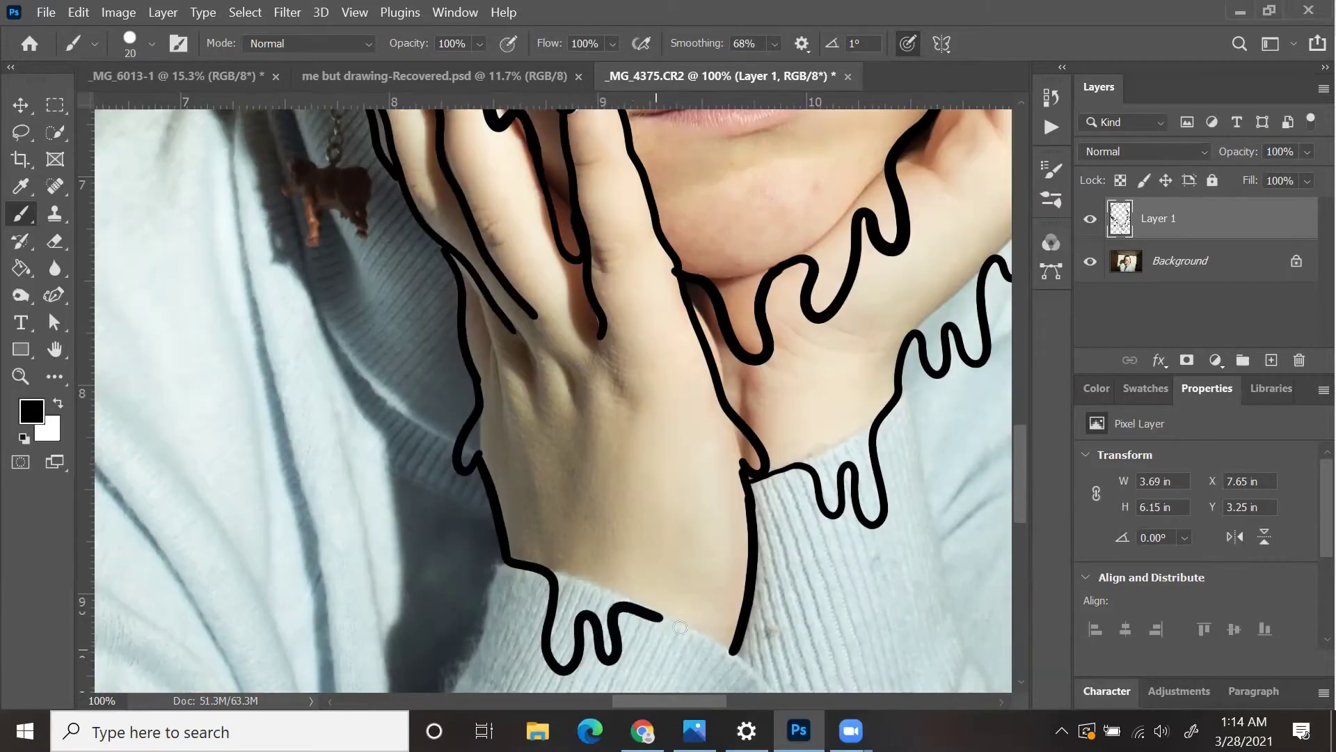
{"action": "scroll", "coordinate": [658, 630], "scroll_direction": "down", "scroll_amount": 1}
{"action": "mouse_move", "coordinate": [654, 547]}
{"action": "left_mouse_down"}
{"action": "mouse_move", "coordinate": [679, 623]}
{"action": "mouse_move", "coordinate": [729, 583]}
{"action": "left_mouse_up"}
Outline both eyebrows with closed black contours.
{"action": "scroll", "coordinate": [751, 545], "scroll_direction": "up", "scroll_amount": 8}
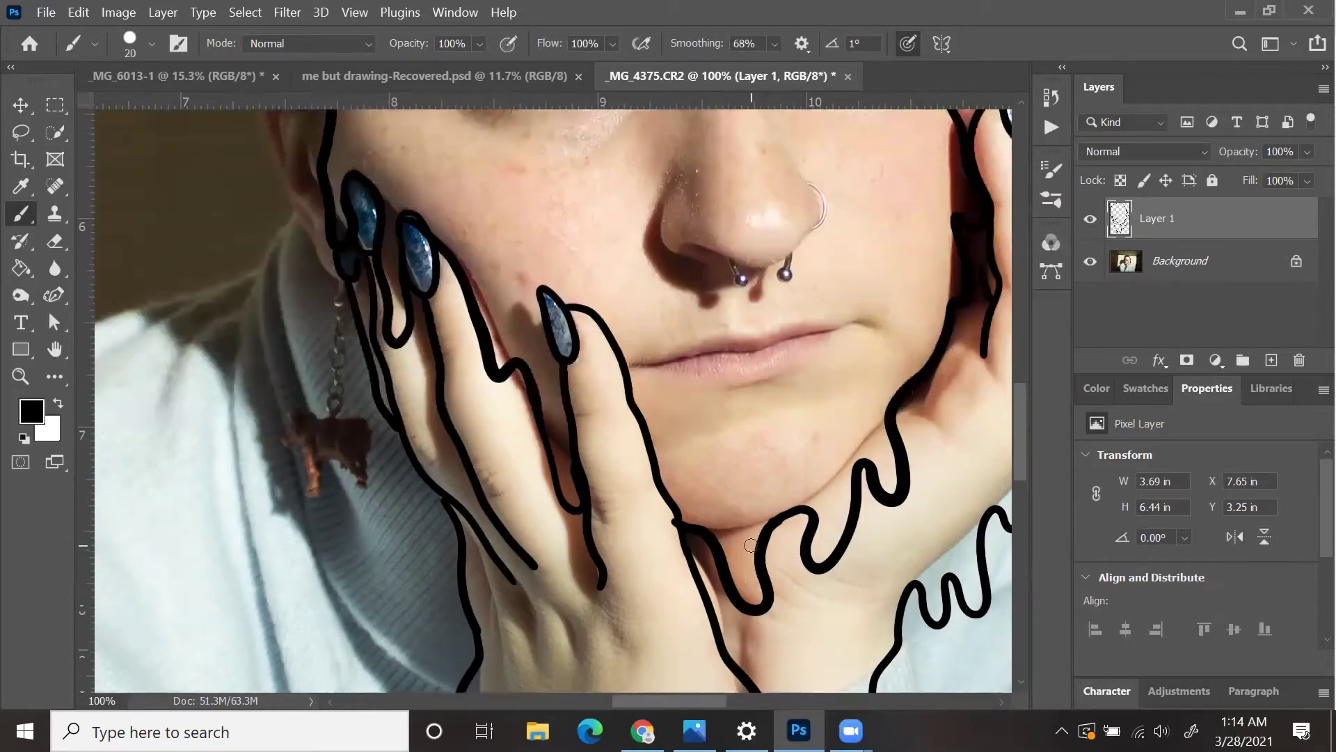
{"action": "scroll", "coordinate": [750, 545], "scroll_direction": "down", "scroll_amount": 1}
{"action": "scroll", "coordinate": [750, 545], "scroll_direction": "up", "scroll_amount": 2}
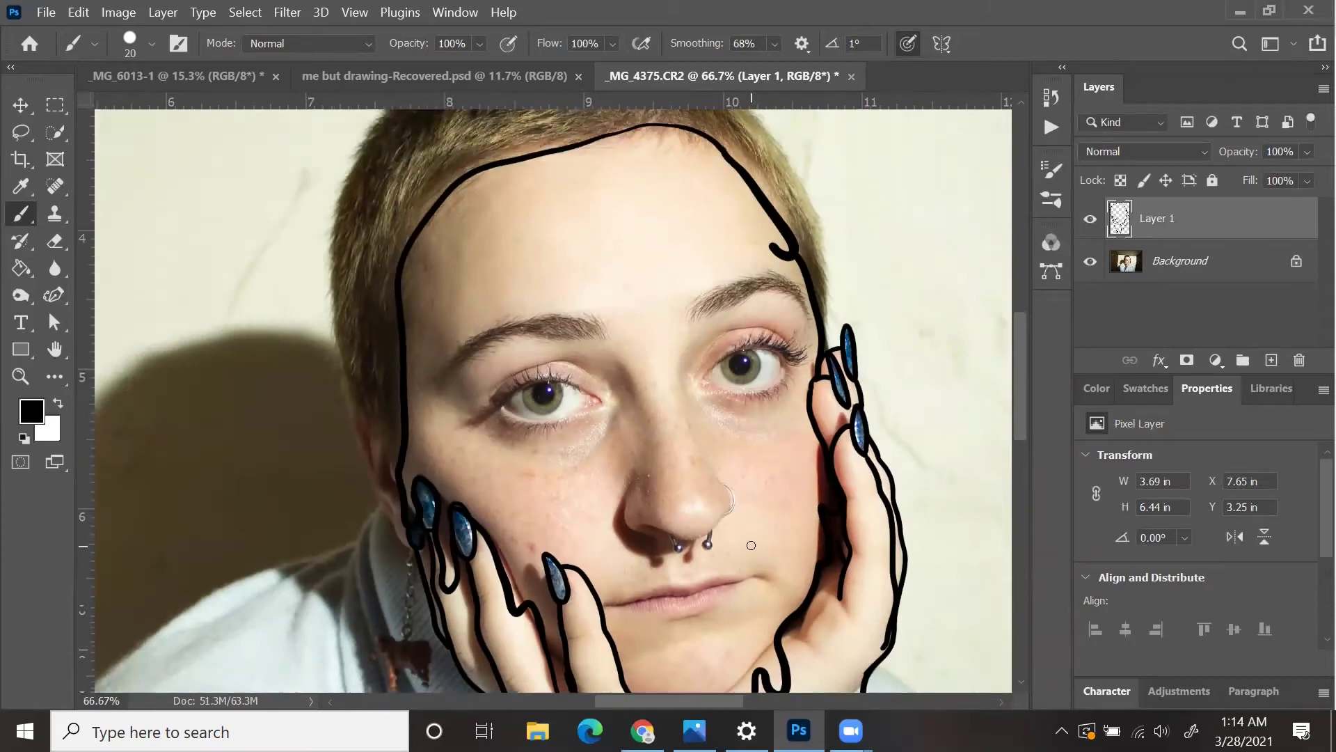
{"action": "scroll", "coordinate": [749, 543], "scroll_direction": "down", "scroll_amount": 1}
{"action": "scroll", "coordinate": [749, 542], "scroll_direction": "up", "scroll_amount": 1}
{"action": "mouse_move", "coordinate": [654, 304]}
{"action": "left_mouse_down"}
{"action": "mouse_move", "coordinate": [748, 290]}
{"action": "mouse_move", "coordinate": [841, 342]}
{"action": "mouse_move", "coordinate": [803, 269]}
{"action": "mouse_move", "coordinate": [656, 307]}
{"action": "left_mouse_up"}
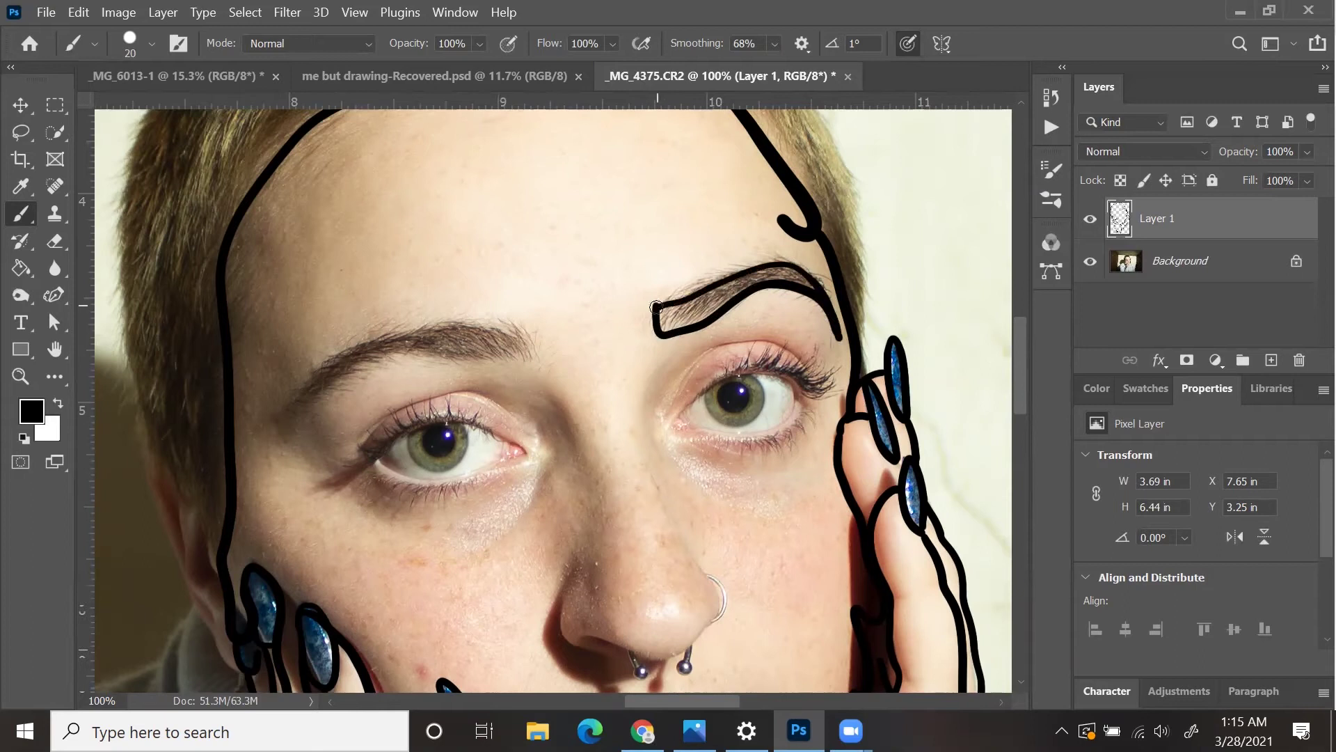
{"action": "mouse_move", "coordinate": [511, 325]}
{"action": "left_mouse_down"}
{"action": "mouse_move", "coordinate": [327, 363]}
{"action": "mouse_move", "coordinate": [333, 382]}
{"action": "mouse_move", "coordinate": [547, 364]}
{"action": "left_mouse_up"}
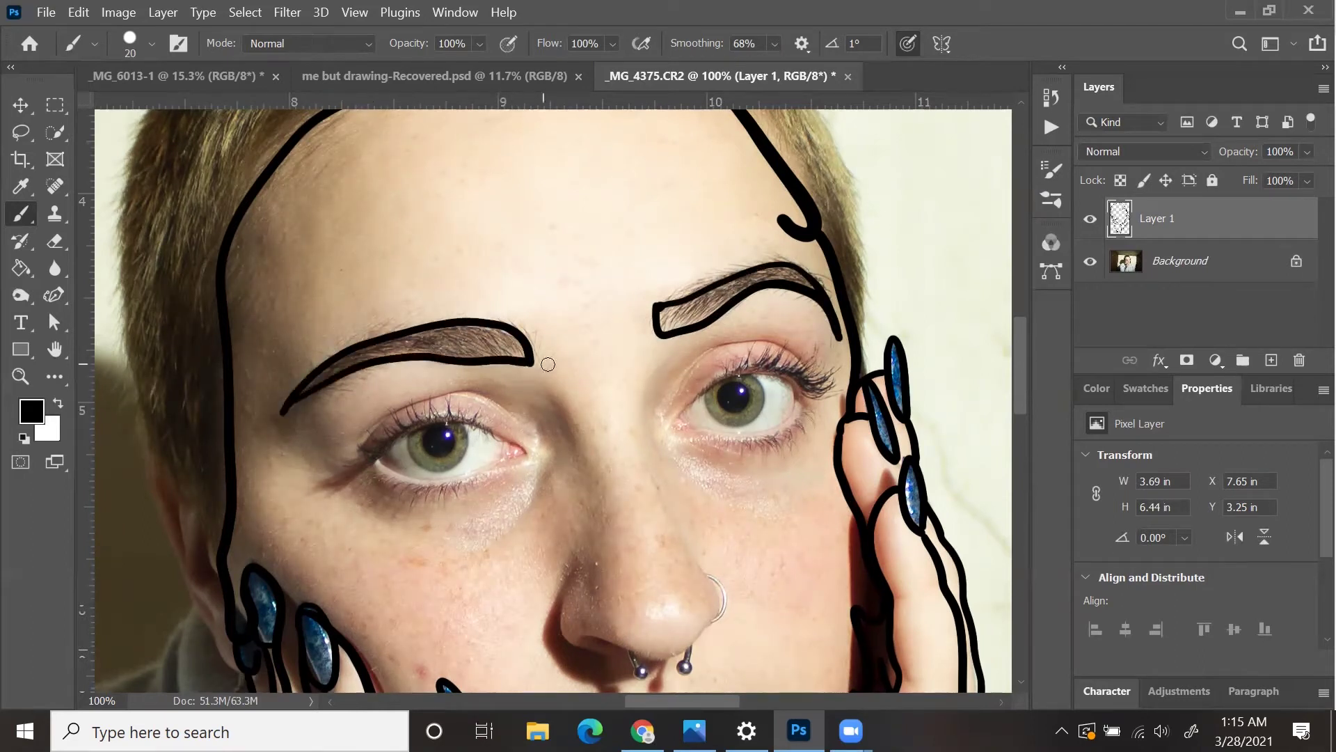
Outline both eyes in almond shapes and trace the nose bridge and nostril contours.
{"action": "mouse_move", "coordinate": [668, 428]}
{"action": "left_mouse_down"}
{"action": "mouse_move", "coordinate": [733, 345]}
{"action": "mouse_move", "coordinate": [819, 396]}
{"action": "mouse_move", "coordinate": [782, 438]}
{"action": "mouse_move", "coordinate": [814, 384]}
{"action": "mouse_move", "coordinate": [748, 446]}
{"action": "left_mouse_up"}
{"action": "mouse_move", "coordinate": [522, 460]}
{"action": "left_mouse_down"}
{"action": "mouse_move", "coordinate": [421, 403]}
{"action": "mouse_move", "coordinate": [356, 456]}
{"action": "mouse_move", "coordinate": [517, 464]}
{"action": "left_mouse_up"}
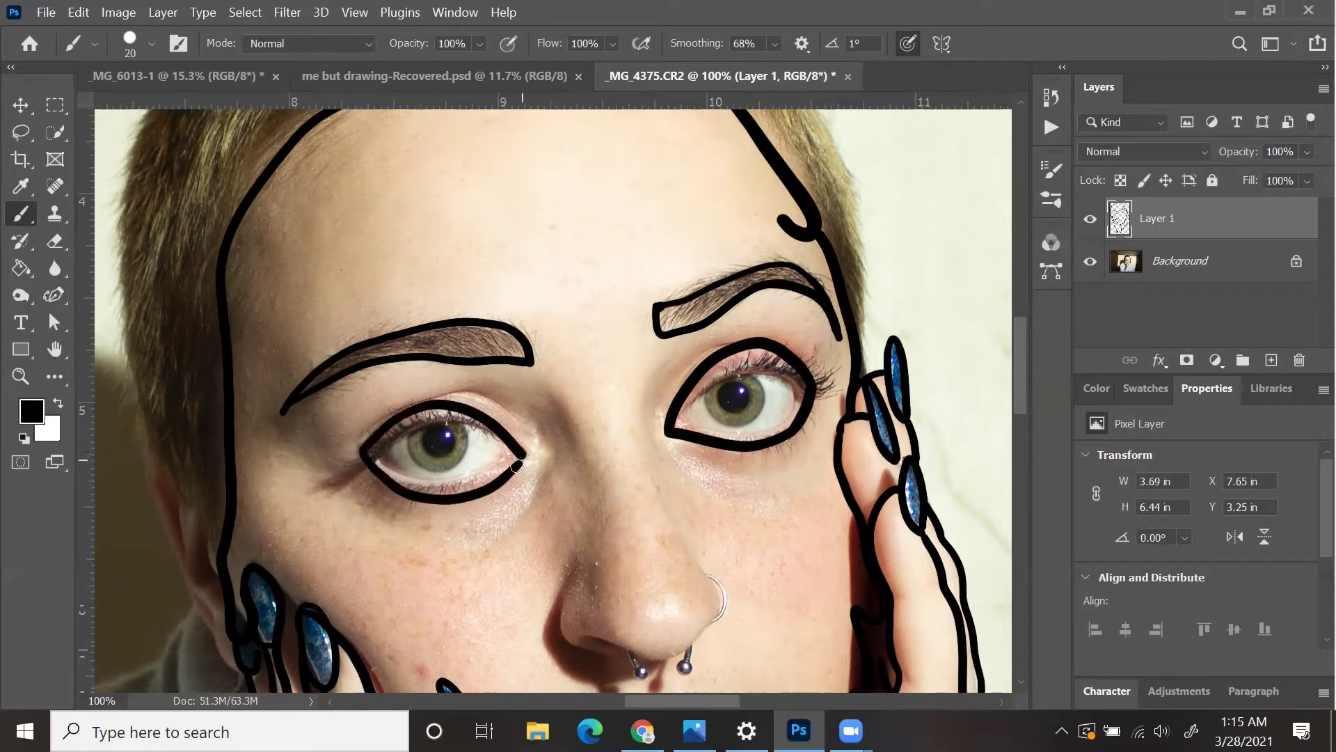
{"action": "scroll", "coordinate": [544, 430], "scroll_direction": "down", "scroll_amount": 3}
{"action": "left_click_drag", "start_coordinate": [544, 236], "coordinate": [579, 303]}
{"action": "left_click_drag", "start_coordinate": [570, 408], "coordinate": [598, 480]}
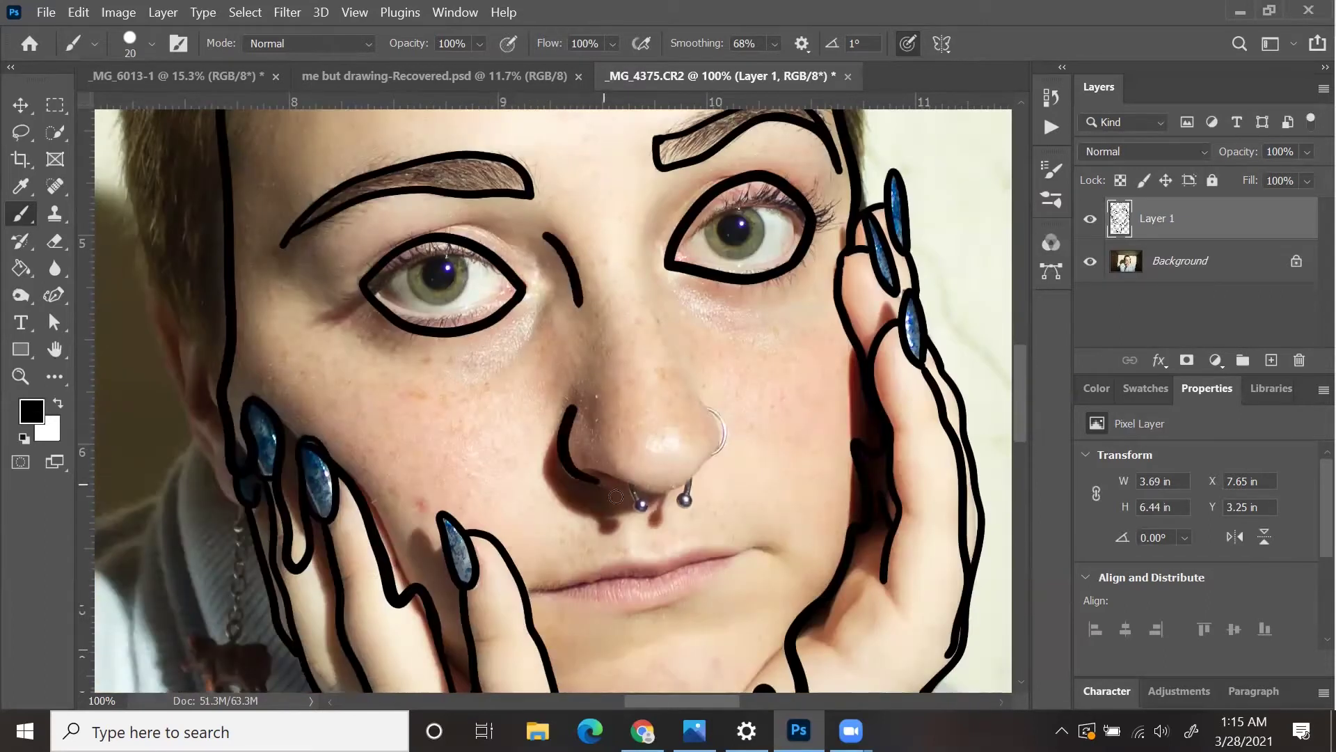
Trace the upper and lower lips, undoing and redrawing strokes that miss the mouth's shape.
{"action": "scroll", "coordinate": [740, 395], "scroll_direction": "down", "scroll_amount": 3}
{"action": "left_click_drag", "start_coordinate": [539, 427], "coordinate": [752, 386]}
{"action": "mouse_move", "coordinate": [732, 388]}
{"action": "left_mouse_down"}
{"action": "mouse_move", "coordinate": [657, 384]}
{"action": "mouse_move", "coordinate": [556, 427]}
{"action": "mouse_move", "coordinate": [700, 411]}
{"action": "left_mouse_up"}
{"action": "key", "text": "ctrl+z"}
{"action": "left_click_drag", "start_coordinate": [551, 426], "coordinate": [674, 440]}
{"action": "key", "text": "ctrl+z"}
{"action": "left_click_drag", "start_coordinate": [554, 427], "coordinate": [739, 392]}
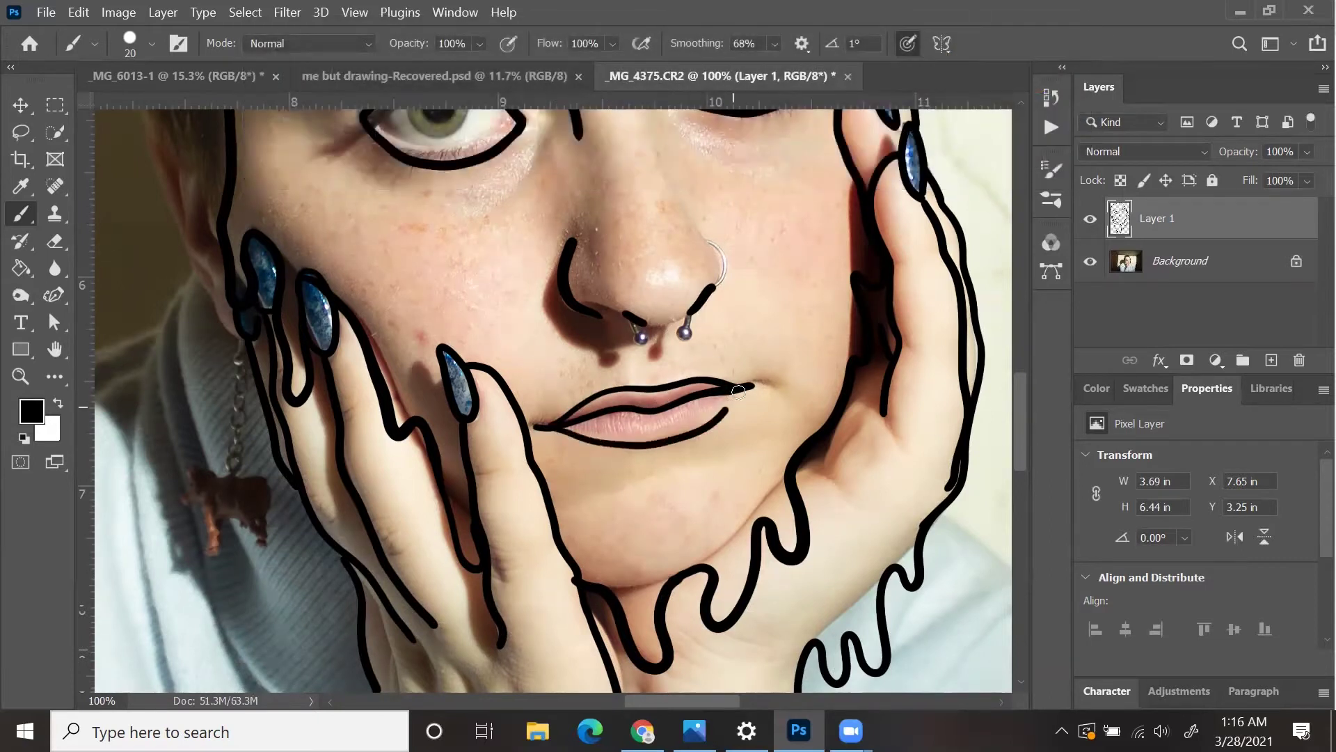
Unlock the Background layer, and hide and show it to check the line drawing on its own.
{"action": "key", "text": "ctrl+minus"}
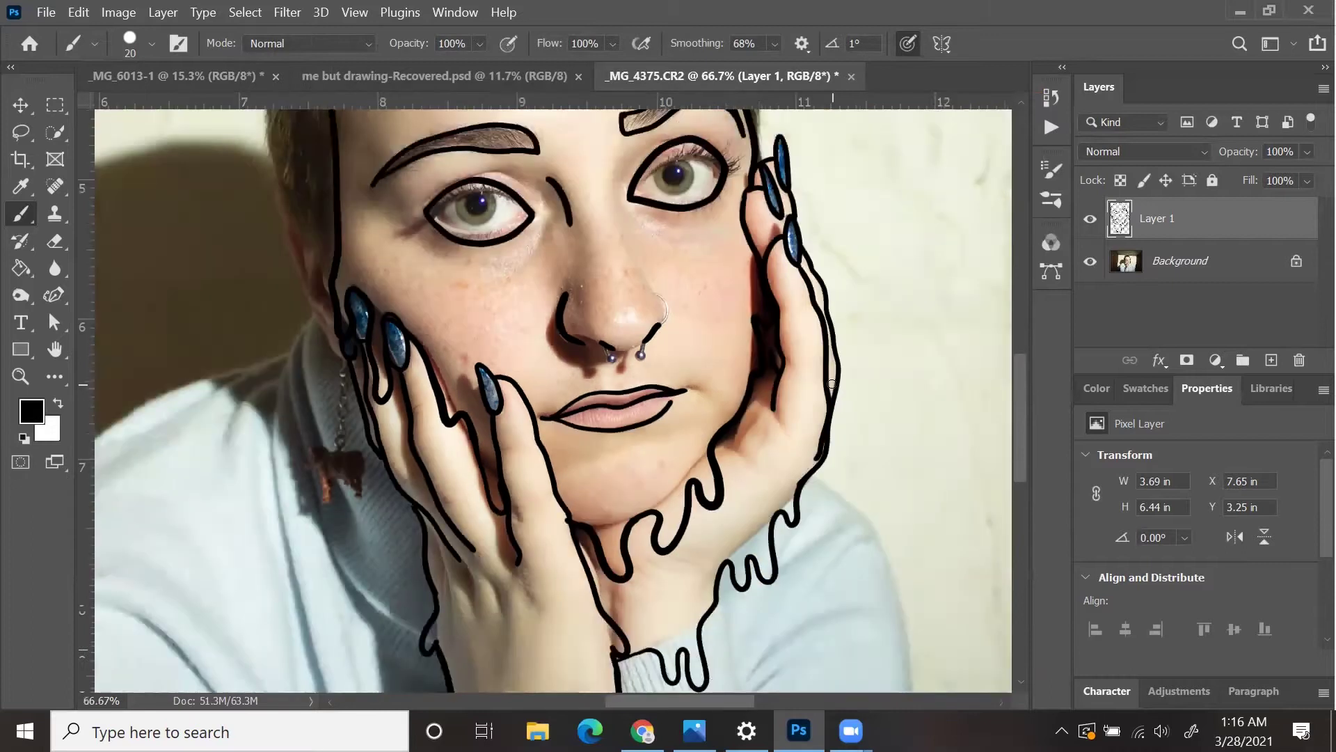
{"action": "left_click", "coordinate": [1296, 261]}
{"action": "left_click", "coordinate": [1091, 261]}
{"action": "left_click", "coordinate": [1090, 262]}
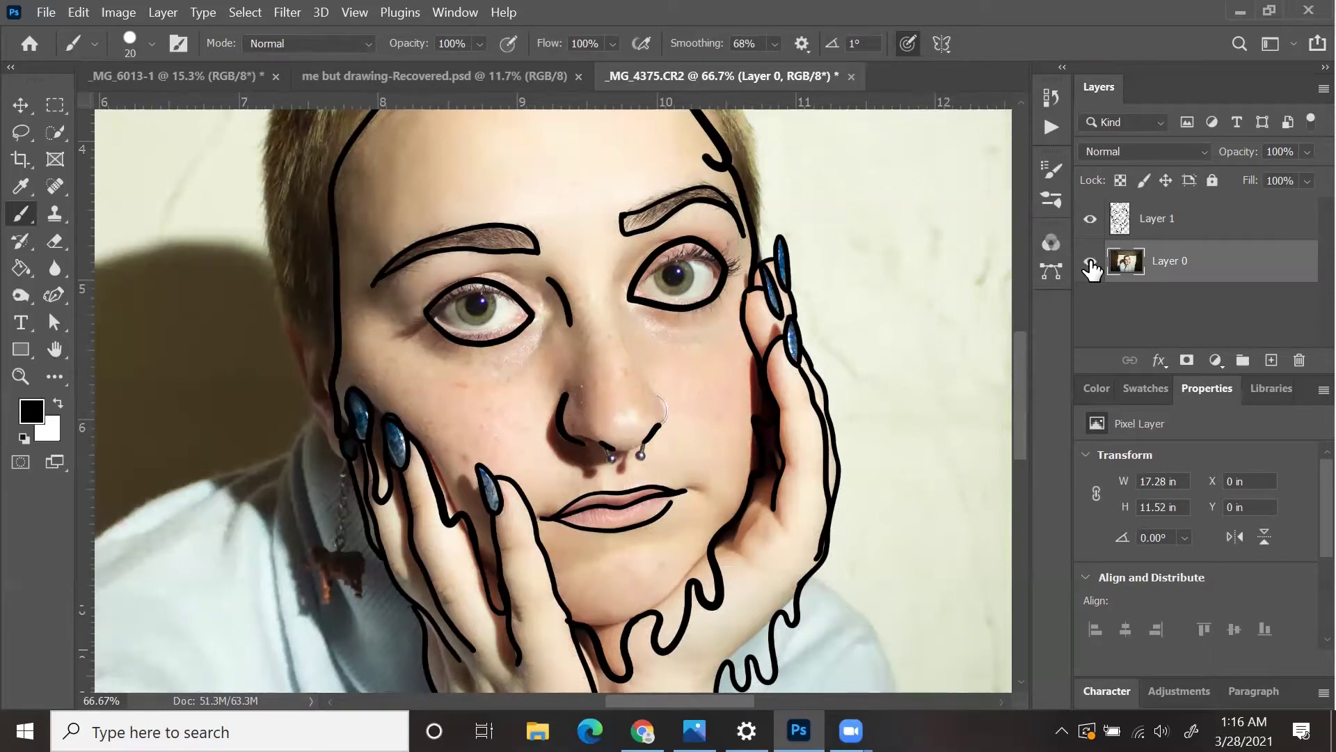
Draw several curved drips across the upper forehead on Layer 1.
{"action": "key", "text": "ctrl+plus"}
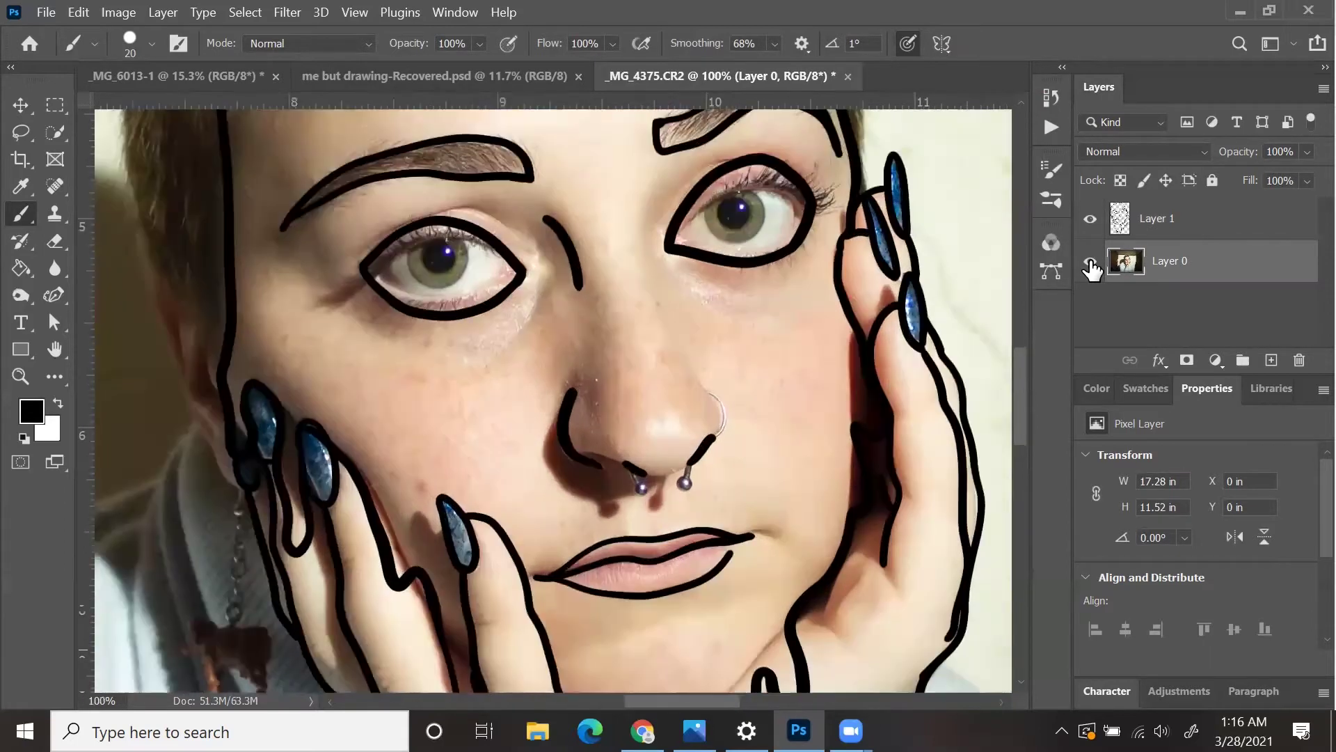
{"action": "left_click", "coordinate": [1175, 233]}
{"action": "scroll", "coordinate": [594, 342], "scroll_direction": "up", "scroll_amount": 3}
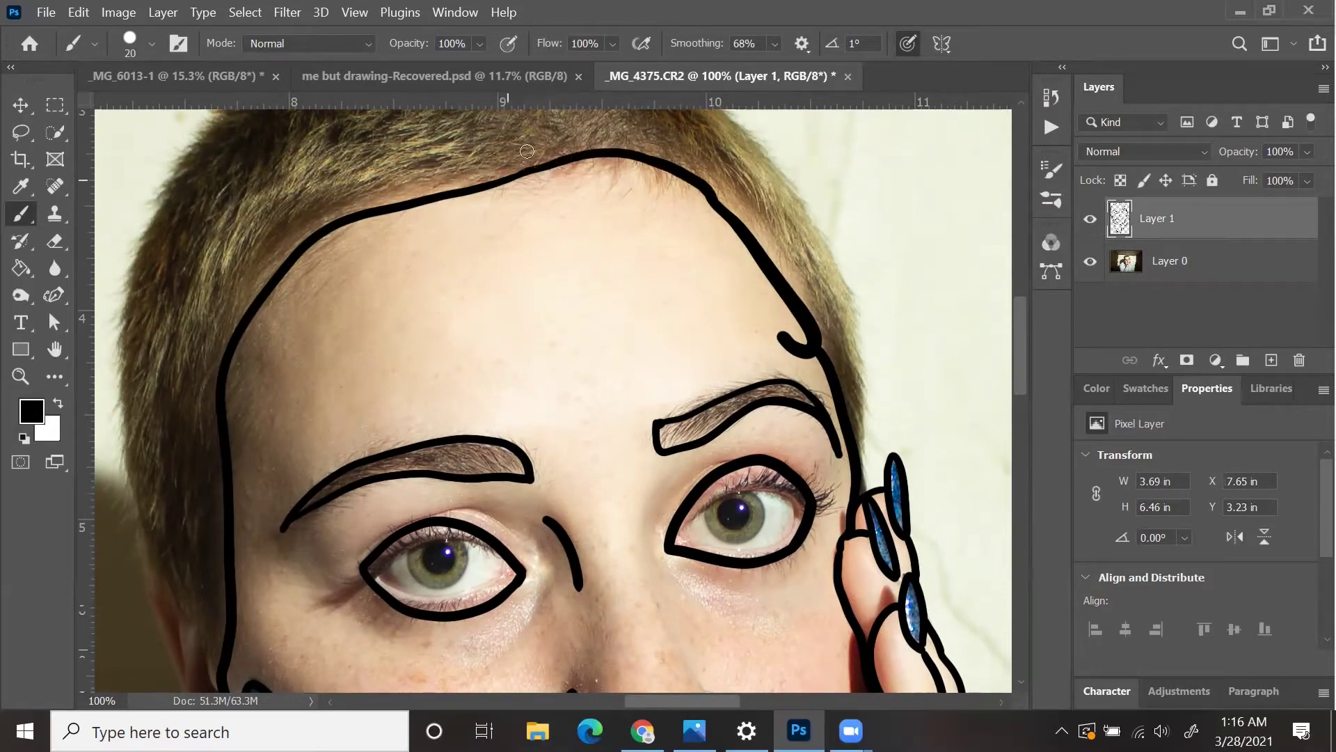
{"action": "mouse_move", "coordinate": [402, 247]}
{"action": "left_mouse_down"}
{"action": "mouse_move", "coordinate": [451, 271]}
{"action": "mouse_move", "coordinate": [522, 229]}
{"action": "left_mouse_up"}
{"action": "mouse_move", "coordinate": [660, 227]}
{"action": "left_mouse_down"}
{"action": "mouse_move", "coordinate": [682, 320]}
{"action": "mouse_move", "coordinate": [583, 255]}
{"action": "left_mouse_up"}
{"action": "left_click_drag", "start_coordinate": [532, 304], "coordinate": [579, 350]}
{"action": "left_click_drag", "start_coordinate": [290, 326], "coordinate": [307, 353]}
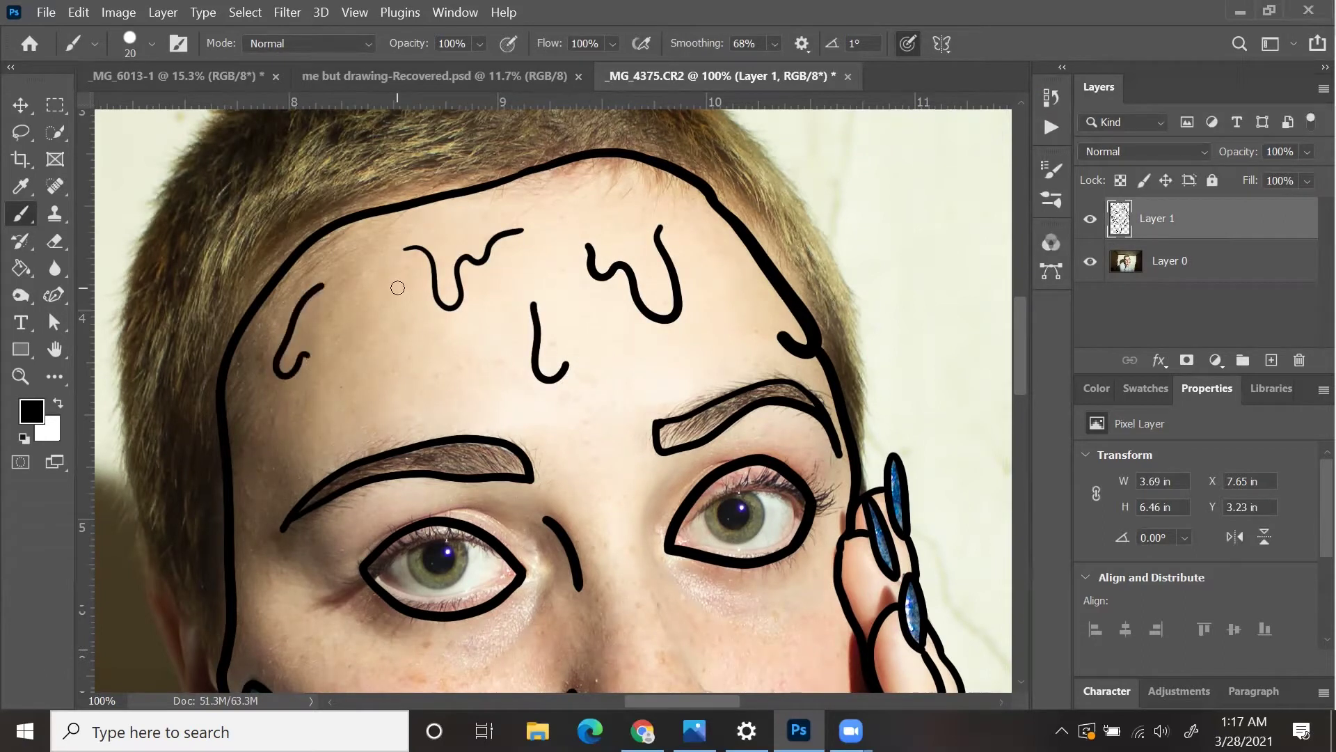
Draw drips on both cheeks with the Brush and a curved bag under each eye.
{"action": "left_click", "coordinate": [54, 239]}
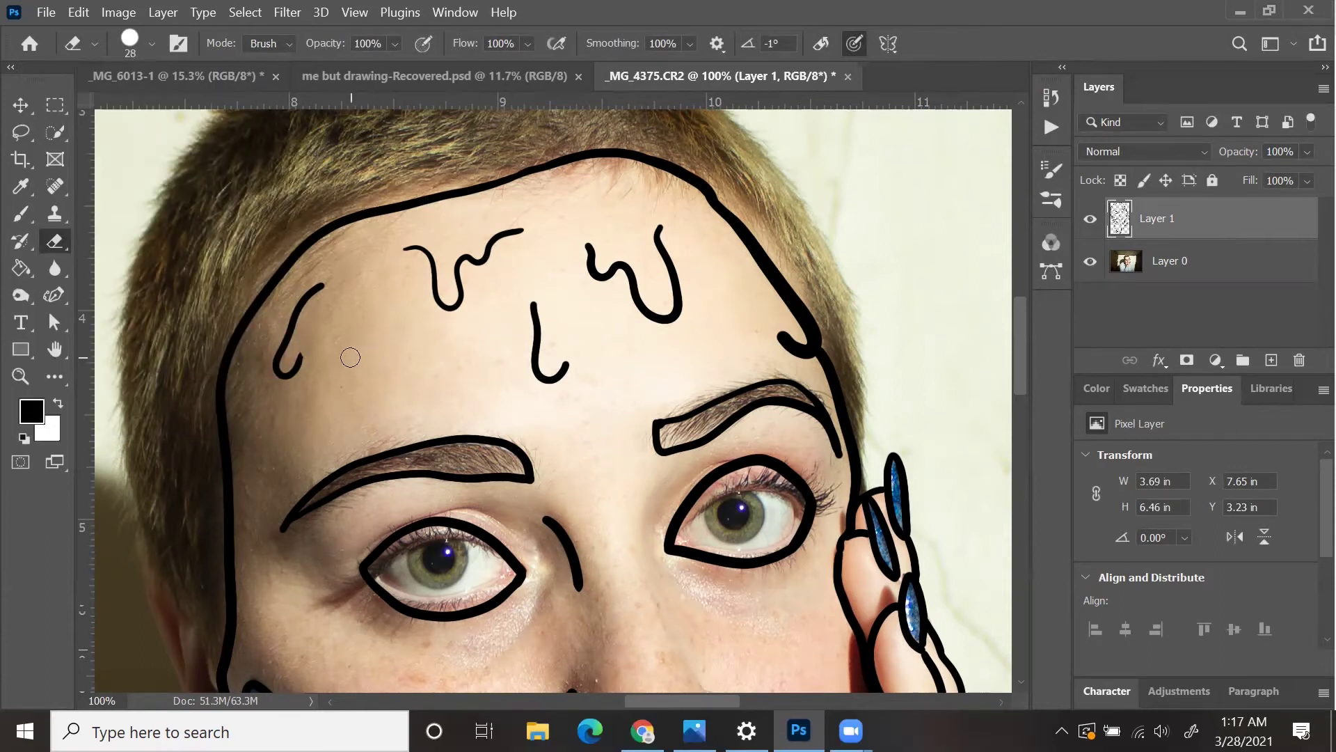
{"action": "key", "text": "b"}
{"action": "scroll", "coordinate": [400, 355], "scroll_direction": "down", "scroll_amount": 5}
{"action": "mouse_move", "coordinate": [718, 426]}
{"action": "left_mouse_down"}
{"action": "mouse_move", "coordinate": [763, 452]}
{"action": "mouse_move", "coordinate": [807, 426]}
{"action": "left_mouse_up"}
{"action": "mouse_move", "coordinate": [295, 418]}
{"action": "left_mouse_down"}
{"action": "mouse_move", "coordinate": [343, 459]}
{"action": "mouse_move", "coordinate": [364, 432]}
{"action": "left_mouse_up"}
{"action": "left_click_drag", "start_coordinate": [398, 470], "coordinate": [409, 512]}
{"action": "left_click_drag", "start_coordinate": [538, 371], "coordinate": [360, 379]}
{"action": "mouse_move", "coordinate": [676, 338]}
{"action": "left_mouse_down"}
{"action": "mouse_move", "coordinate": [783, 396]}
{"action": "mouse_move", "coordinate": [829, 275]}
{"action": "left_mouse_up"}
{"action": "scroll", "coordinate": [741, 432], "scroll_direction": "down", "scroll_amount": 3}
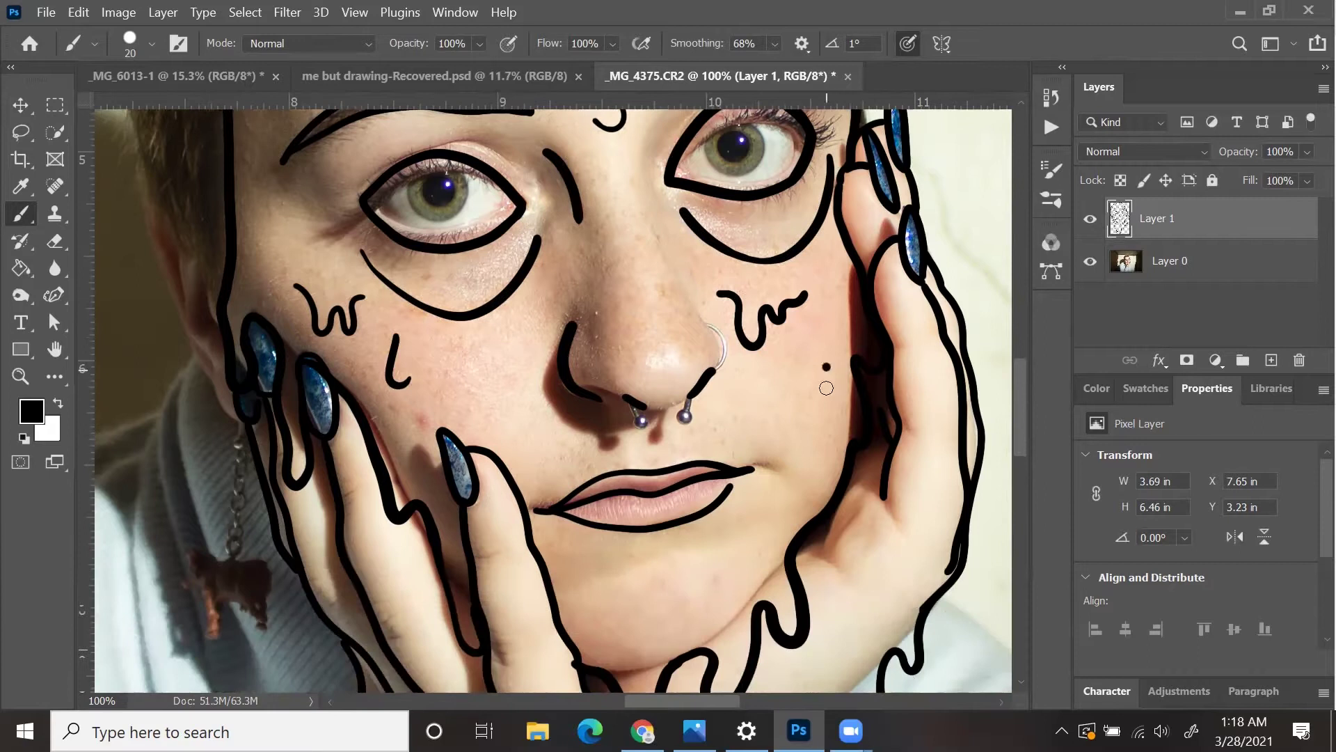
Add drips and wavy lines to the lower cheeks, the chin and beside the mouth.
{"action": "left_click_drag", "start_coordinate": [827, 367], "coordinate": [781, 426]}
{"action": "left_click_drag", "start_coordinate": [579, 547], "coordinate": [603, 581]}
{"action": "left_click_drag", "start_coordinate": [501, 357], "coordinate": [519, 405]}
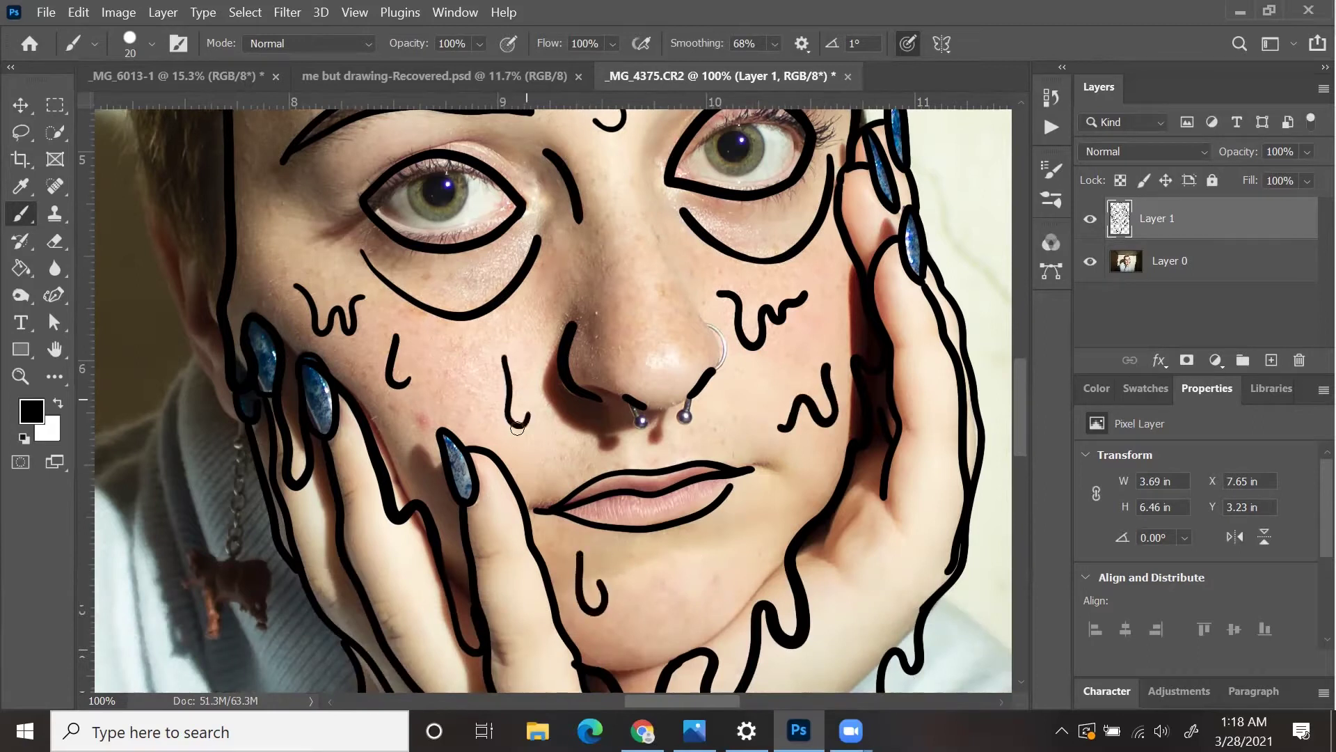
{"action": "mouse_move", "coordinate": [675, 572]}
{"action": "left_mouse_down"}
{"action": "mouse_move", "coordinate": [709, 627]}
{"action": "mouse_move", "coordinate": [769, 563]}
{"action": "left_mouse_up"}
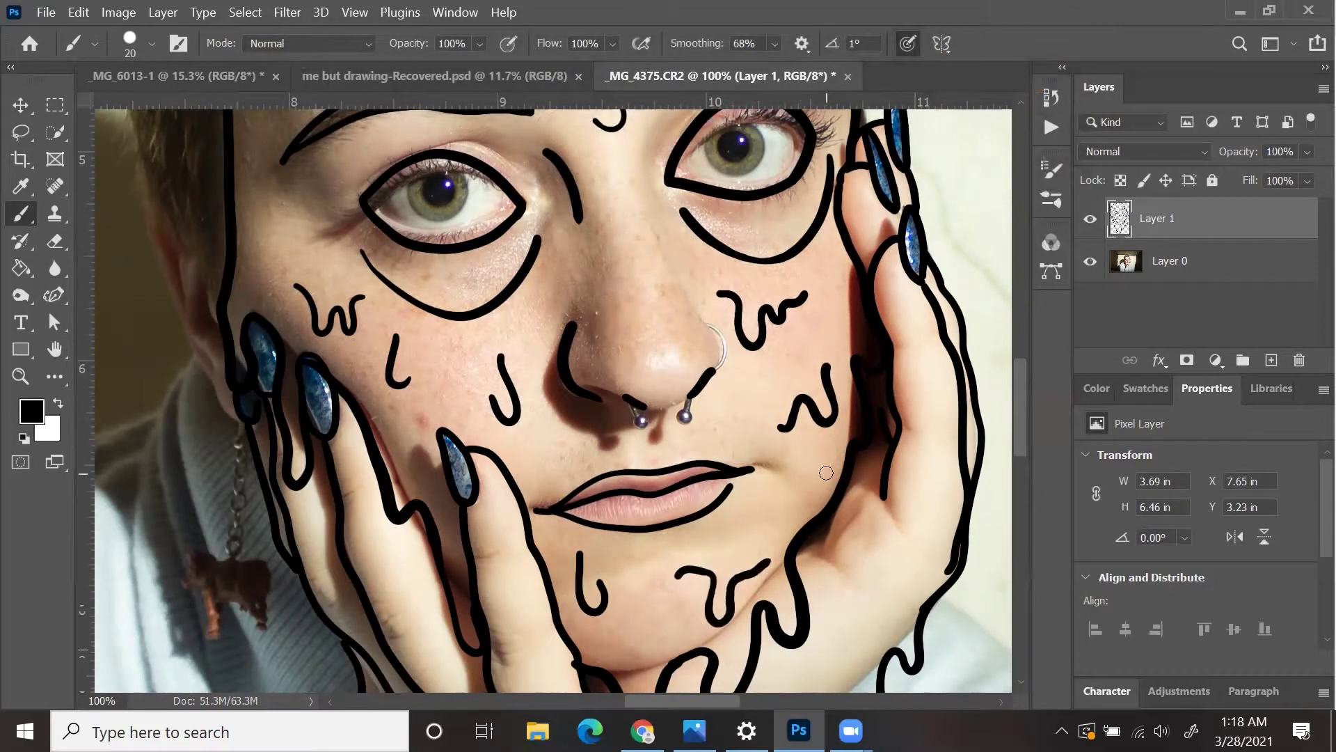
{"action": "left_click_drag", "start_coordinate": [781, 496], "coordinate": [741, 502]}
Add small drips and wavy marks to the lower forehead, around the brows and on the nose.
{"action": "scroll", "coordinate": [742, 488], "scroll_direction": "up", "scroll_amount": 3}
{"action": "mouse_move", "coordinate": [651, 343]}
{"action": "left_mouse_down"}
{"action": "mouse_move", "coordinate": [616, 409]}
{"action": "mouse_move", "coordinate": [604, 353]}
{"action": "left_mouse_up"}
{"action": "mouse_move", "coordinate": [519, 437]}
{"action": "left_mouse_down"}
{"action": "mouse_move", "coordinate": [556, 500]}
{"action": "mouse_move", "coordinate": [570, 487]}
{"action": "mouse_move", "coordinate": [600, 527]}
{"action": "left_mouse_up"}
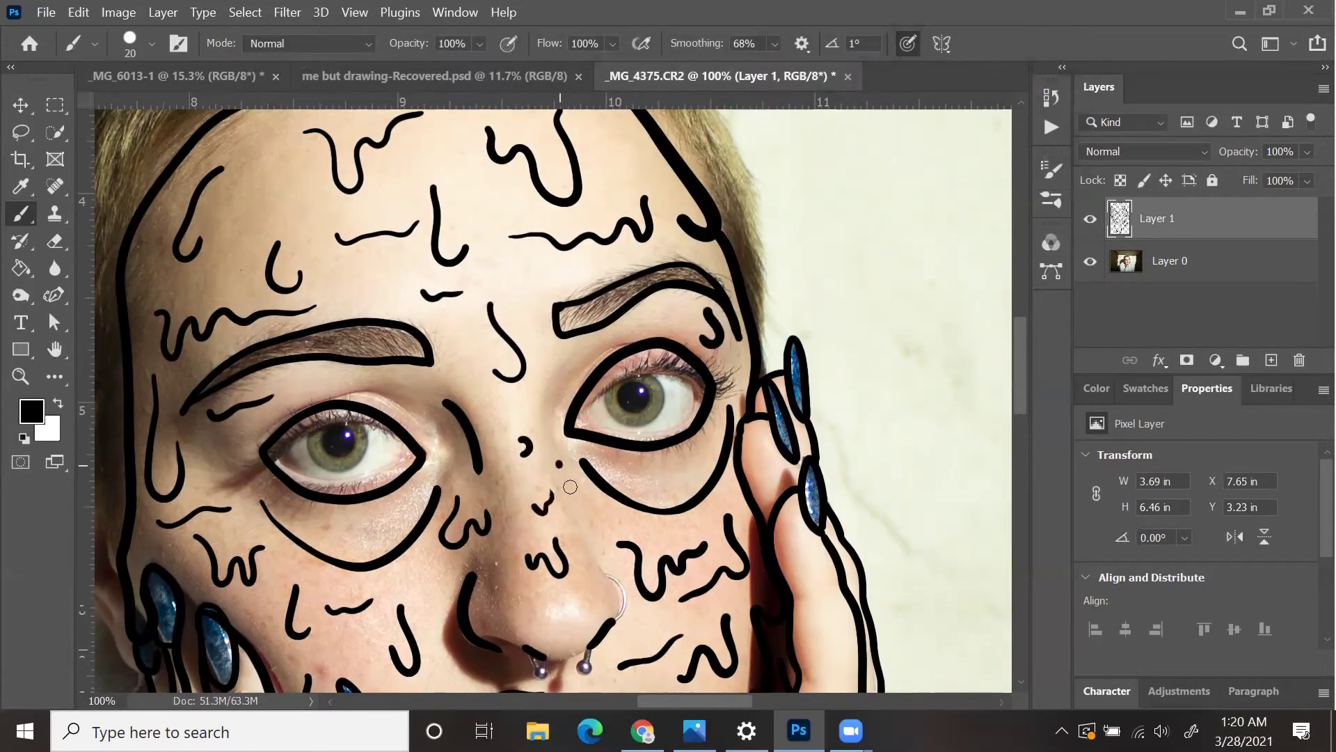
Fill the remaining gaps on the upper forehead with short wavy drip lines.
{"action": "scroll", "coordinate": [606, 342], "scroll_direction": "down", "scroll_amount": 7}
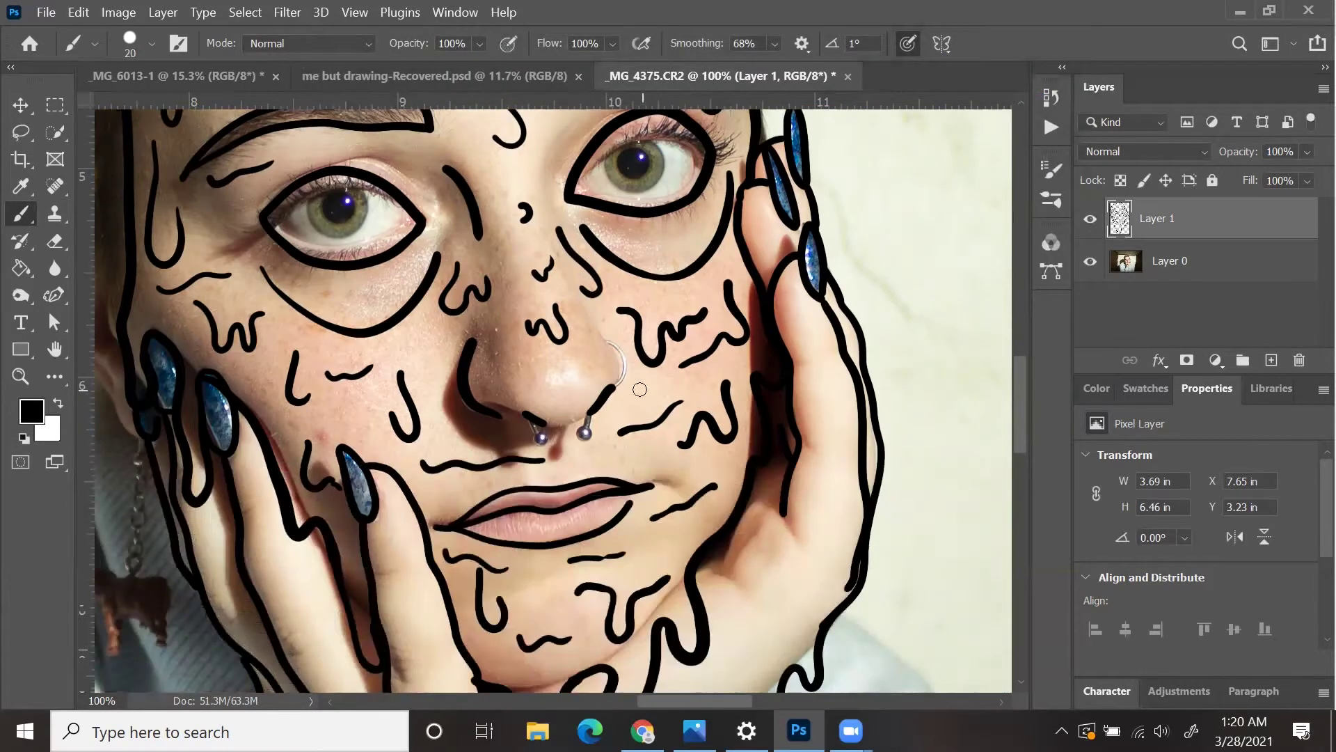
{"action": "scroll", "coordinate": [660, 368], "scroll_direction": "up", "scroll_amount": 4}
{"action": "scroll", "coordinate": [626, 221], "scroll_direction": "up", "scroll_amount": 6}
{"action": "left_click_drag", "start_coordinate": [440, 210], "coordinate": [557, 206]}
{"action": "left_click_drag", "start_coordinate": [229, 323], "coordinate": [313, 314]}
{"action": "left_click_drag", "start_coordinate": [634, 296], "coordinate": [588, 279]}
{"action": "left_click_drag", "start_coordinate": [417, 290], "coordinate": [472, 257]}
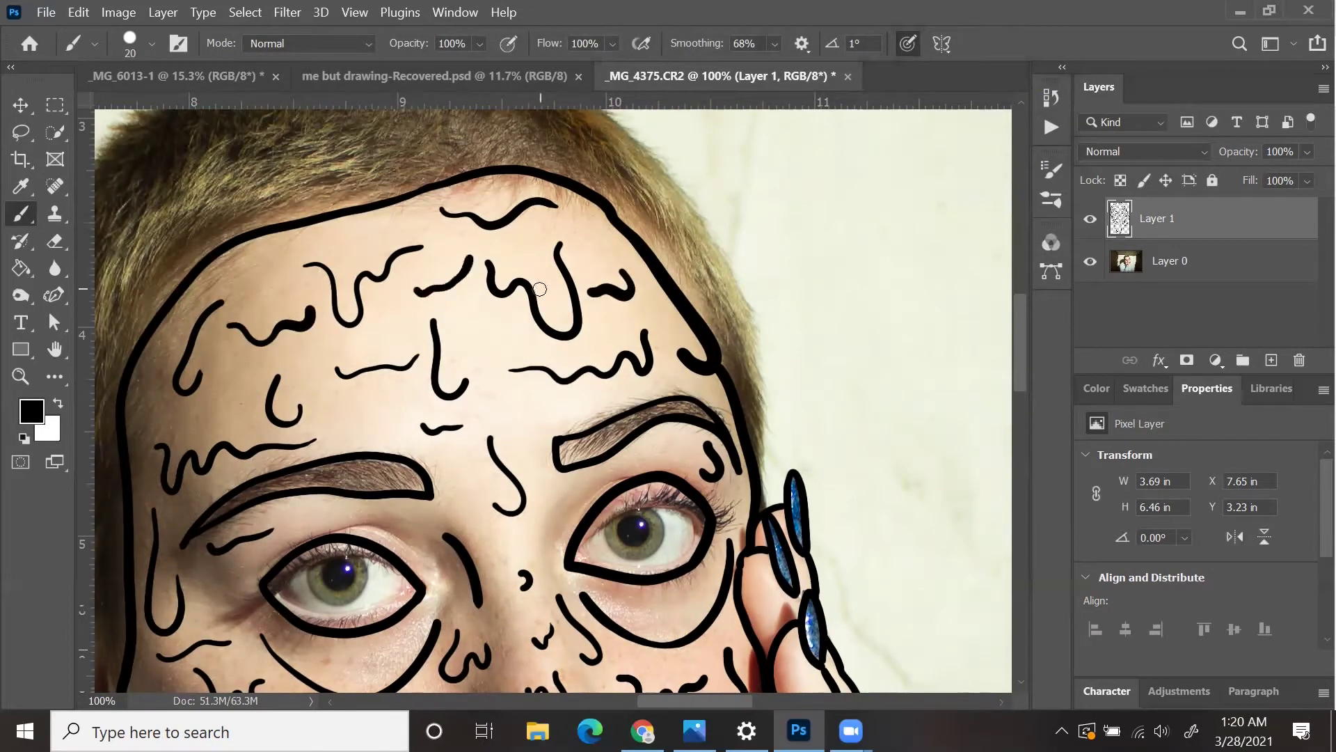
Connect the ends of the under-eye bags to the corners of the eyes.
{"action": "scroll", "coordinate": [540, 289], "scroll_direction": "down", "scroll_amount": 8}
{"action": "left_click_drag", "start_coordinate": [260, 318], "coordinate": [263, 362]}
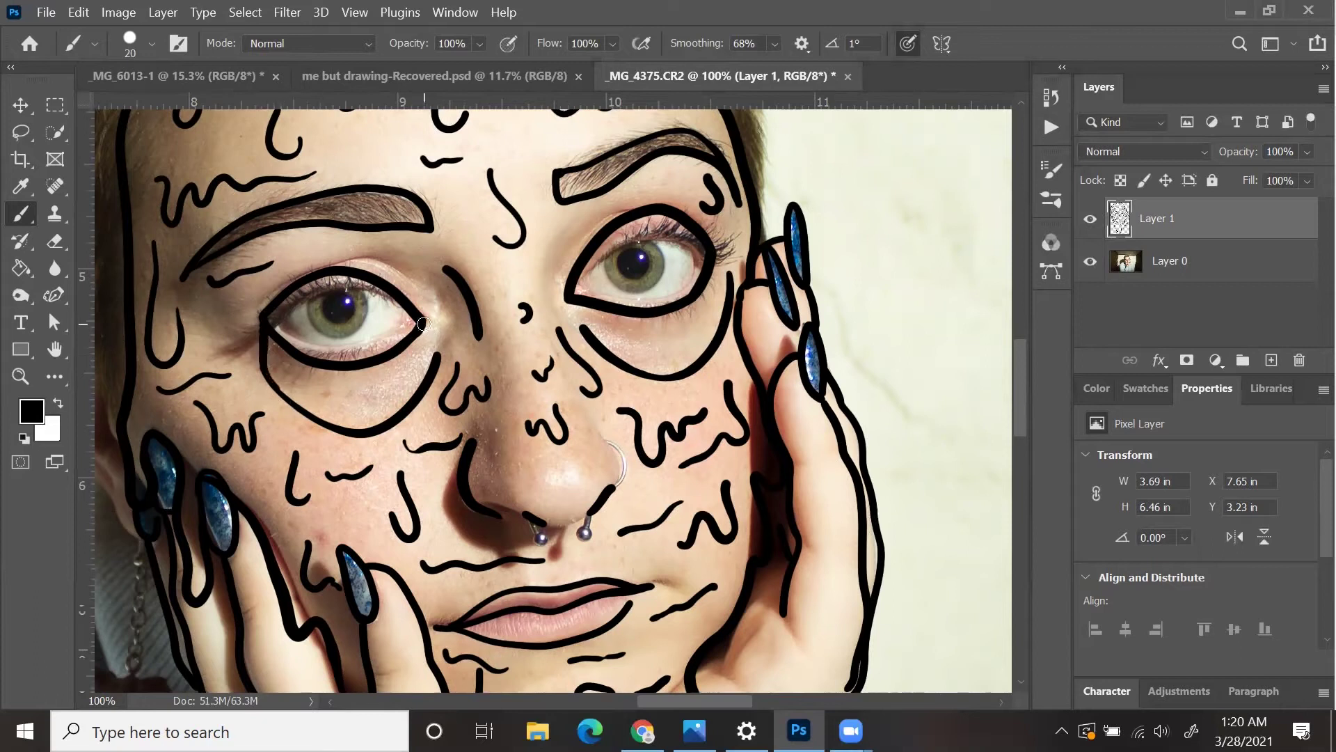
{"action": "key", "text": "ctrl+z"}
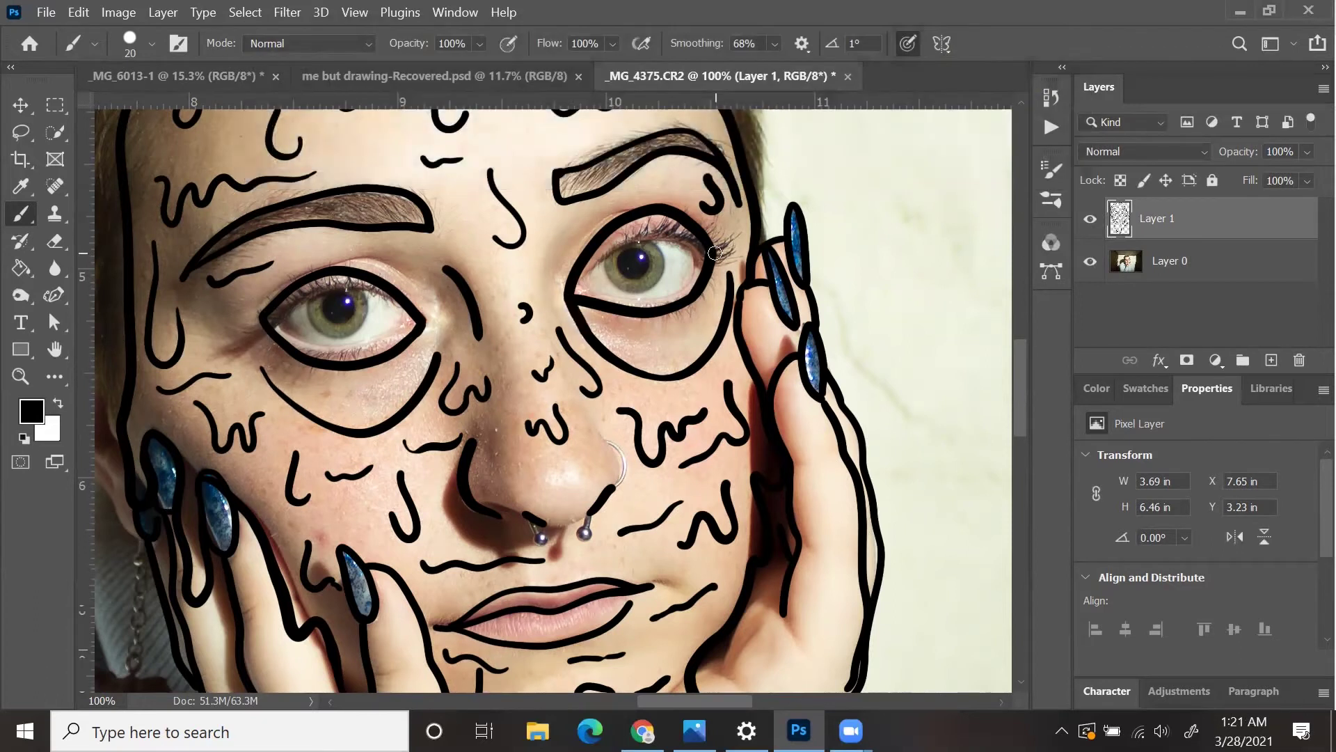
{"action": "left_click_drag", "start_coordinate": [260, 315], "coordinate": [262, 380]}
{"action": "left_click_drag", "start_coordinate": [422, 319], "coordinate": [433, 377]}
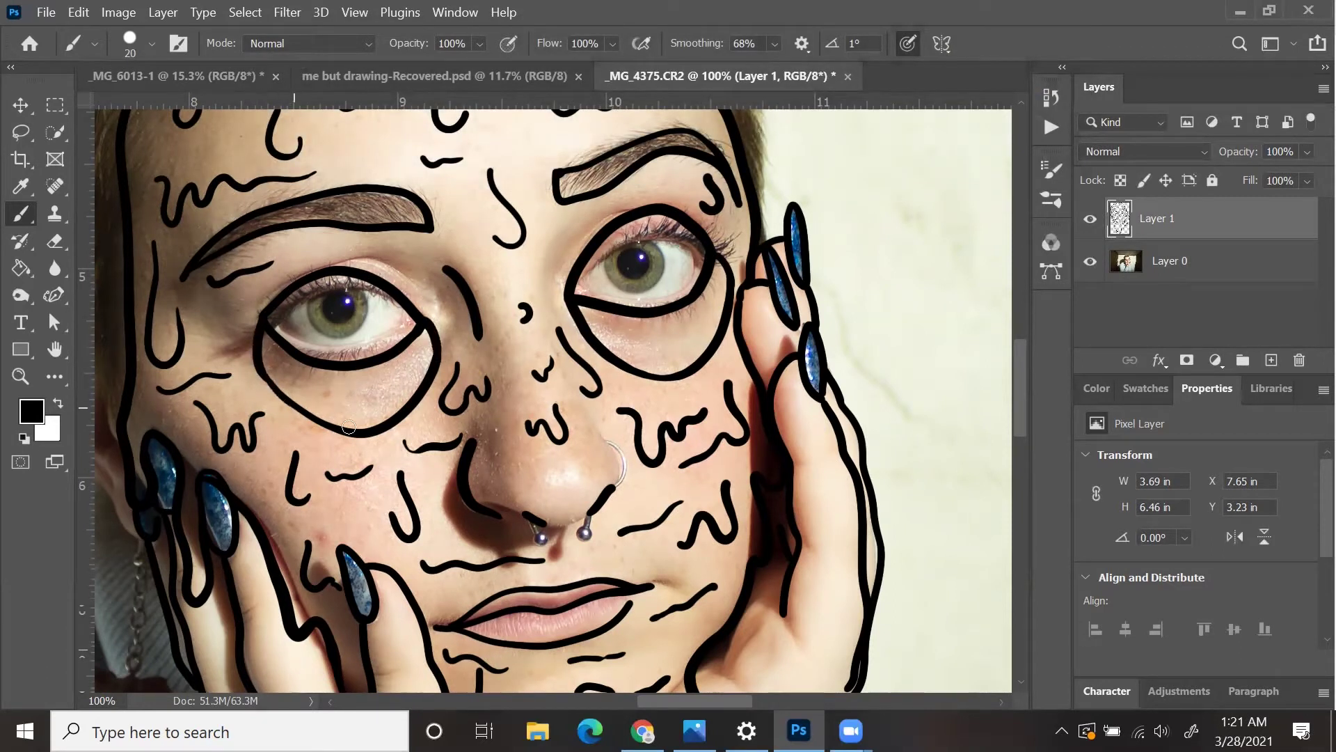
Draw short curved crease lines inside both under-eye bags.
{"action": "mouse_move", "coordinate": [593, 321]}
{"action": "left_mouse_down"}
{"action": "mouse_move", "coordinate": [652, 333]}
{"action": "mouse_move", "coordinate": [715, 306]}
{"action": "mouse_move", "coordinate": [658, 335]}
{"action": "left_mouse_up"}
{"action": "left_click_drag", "start_coordinate": [658, 348], "coordinate": [689, 359]}
{"action": "left_click_drag", "start_coordinate": [277, 362], "coordinate": [327, 383]}
{"action": "left_click_drag", "start_coordinate": [416, 363], "coordinate": [352, 380]}
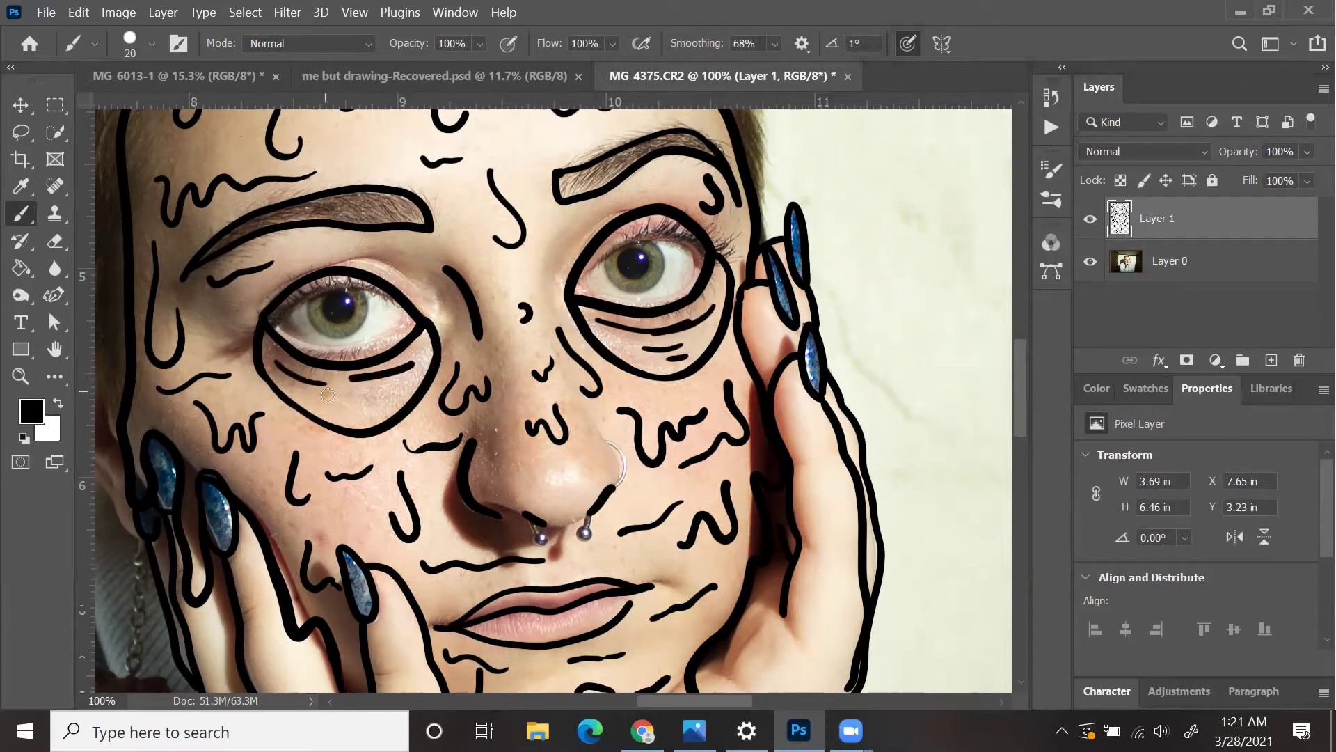
Add drips and wavy lines to the fingers of both hands and to the right wrist.
{"action": "scroll", "coordinate": [445, 367], "scroll_direction": "down", "scroll_amount": 8}
{"action": "left_click_drag", "start_coordinate": [335, 320], "coordinate": [419, 364]}
{"action": "left_click_drag", "start_coordinate": [725, 283], "coordinate": [806, 258]}
{"action": "left_click_drag", "start_coordinate": [590, 500], "coordinate": [642, 480]}
{"action": "left_click_drag", "start_coordinate": [690, 393], "coordinate": [706, 421]}
{"action": "scroll", "coordinate": [768, 226], "scroll_direction": "up", "scroll_amount": 5}
{"action": "left_click_drag", "start_coordinate": [817, 306], "coordinate": [815, 359]}
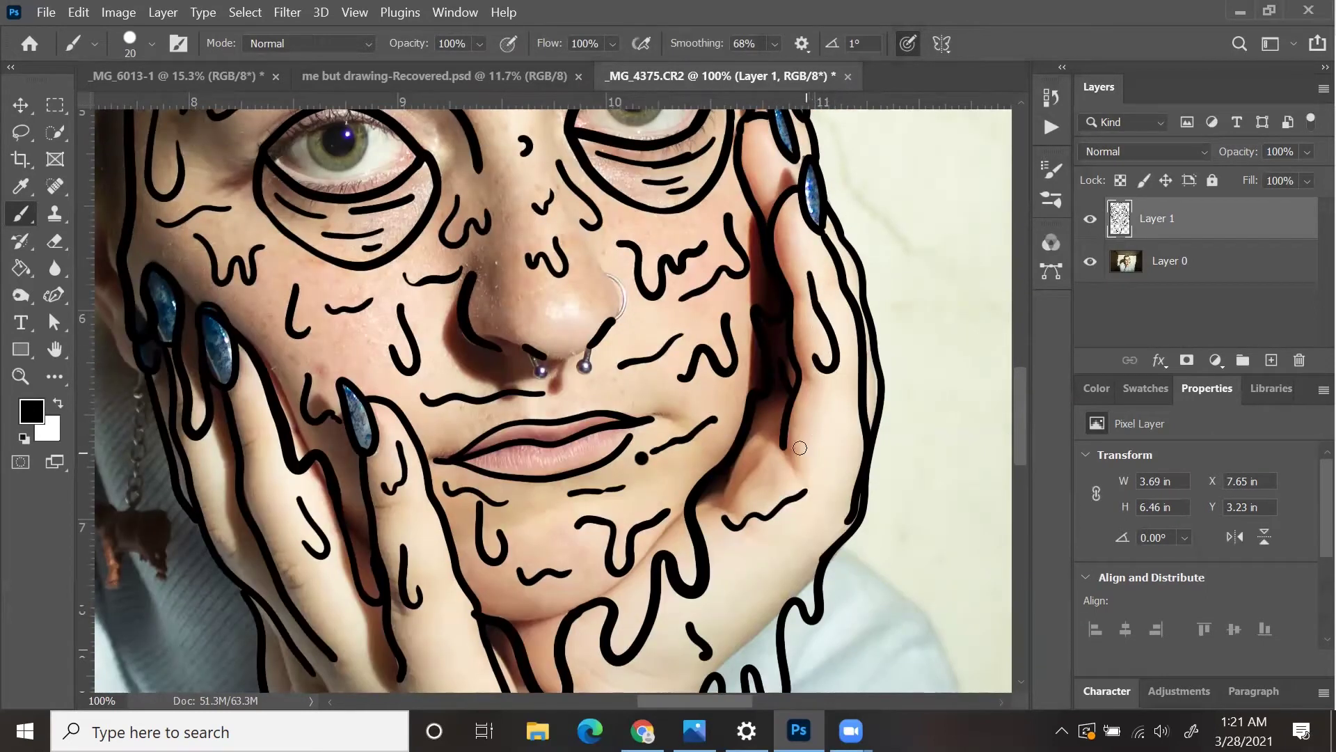
Add more wavy lines and drips across the back of the left hand and on the right palm and wrist.
{"action": "scroll", "coordinate": [775, 125], "scroll_direction": "left", "scroll_amount": 5}
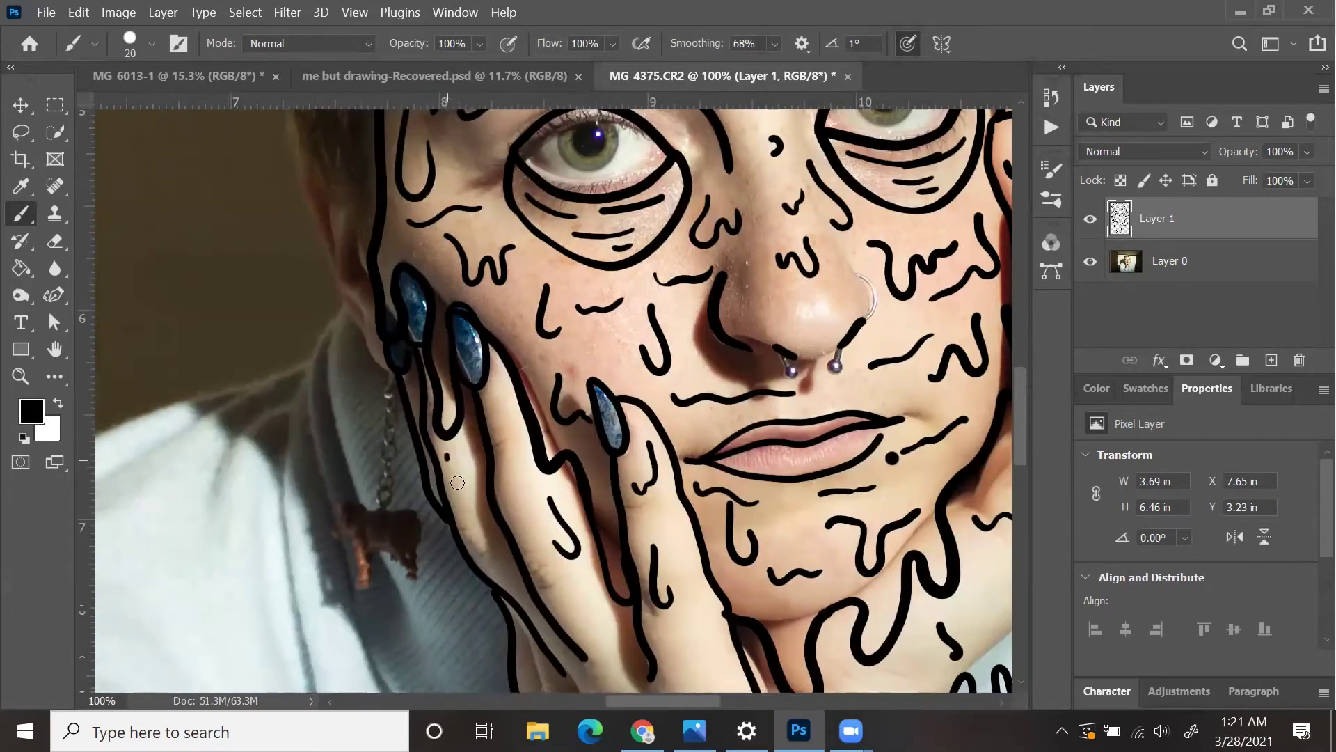
{"action": "scroll", "coordinate": [516, 468], "scroll_direction": "down", "scroll_amount": 7}
{"action": "mouse_move", "coordinate": [547, 393]}
{"action": "left_mouse_down"}
{"action": "mouse_move", "coordinate": [576, 407]}
{"action": "mouse_move", "coordinate": [627, 365]}
{"action": "left_mouse_up"}
{"action": "left_click_drag", "start_coordinate": [694, 373], "coordinate": [691, 440]}
{"action": "left_click_drag", "start_coordinate": [681, 344], "coordinate": [704, 298]}
{"action": "left_click_drag", "start_coordinate": [895, 423], "coordinate": [870, 442]}
{"action": "left_click_drag", "start_coordinate": [1000, 220], "coordinate": [972, 263]}
{"action": "scroll", "coordinate": [696, 423], "scroll_direction": "right", "scroll_amount": 7}
{"action": "scroll", "coordinate": [695, 422], "scroll_direction": "up", "scroll_amount": 5}
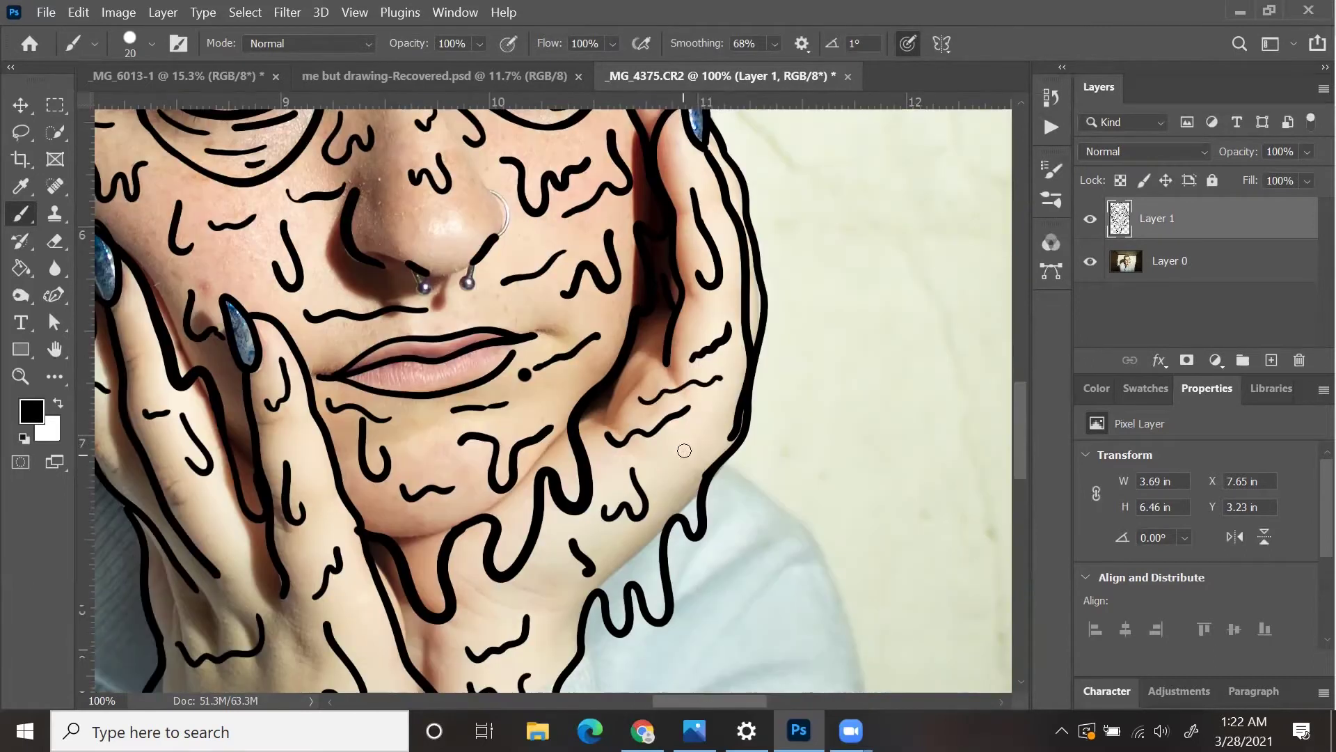
Draw two short curved marks on the hands to complete their wavy line work.
{"action": "scroll", "coordinate": [719, 342], "scroll_direction": "down", "scroll_amount": 5}
{"action": "scroll", "coordinate": [718, 342], "scroll_direction": "left", "scroll_amount": 6}
{"action": "left_click_drag", "start_coordinate": [586, 507], "coordinate": [593, 528]}
{"action": "left_click_drag", "start_coordinate": [566, 641], "coordinate": [575, 652]}
{"action": "key", "text": "ctrl+0"}
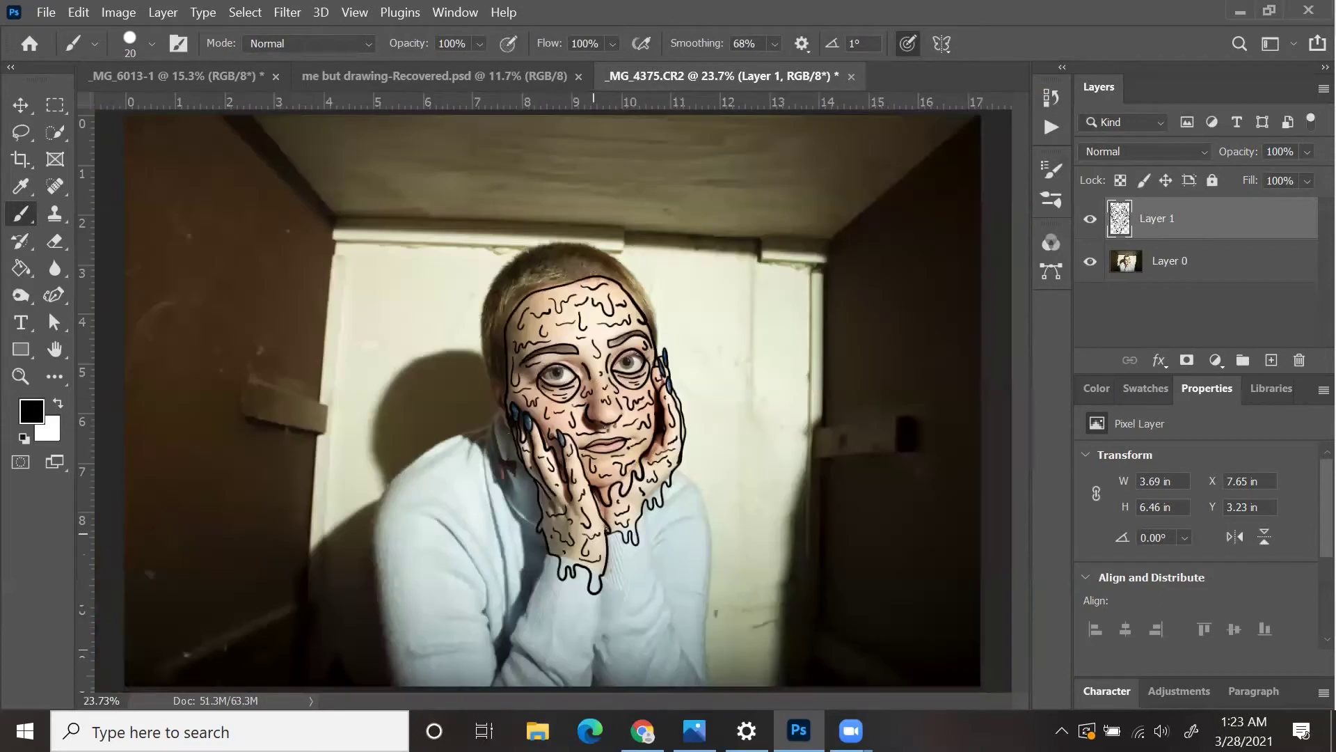
Create a new layer beneath the line drawing layer and name it "colors".
{"action": "left_click", "coordinate": [1271, 360]}
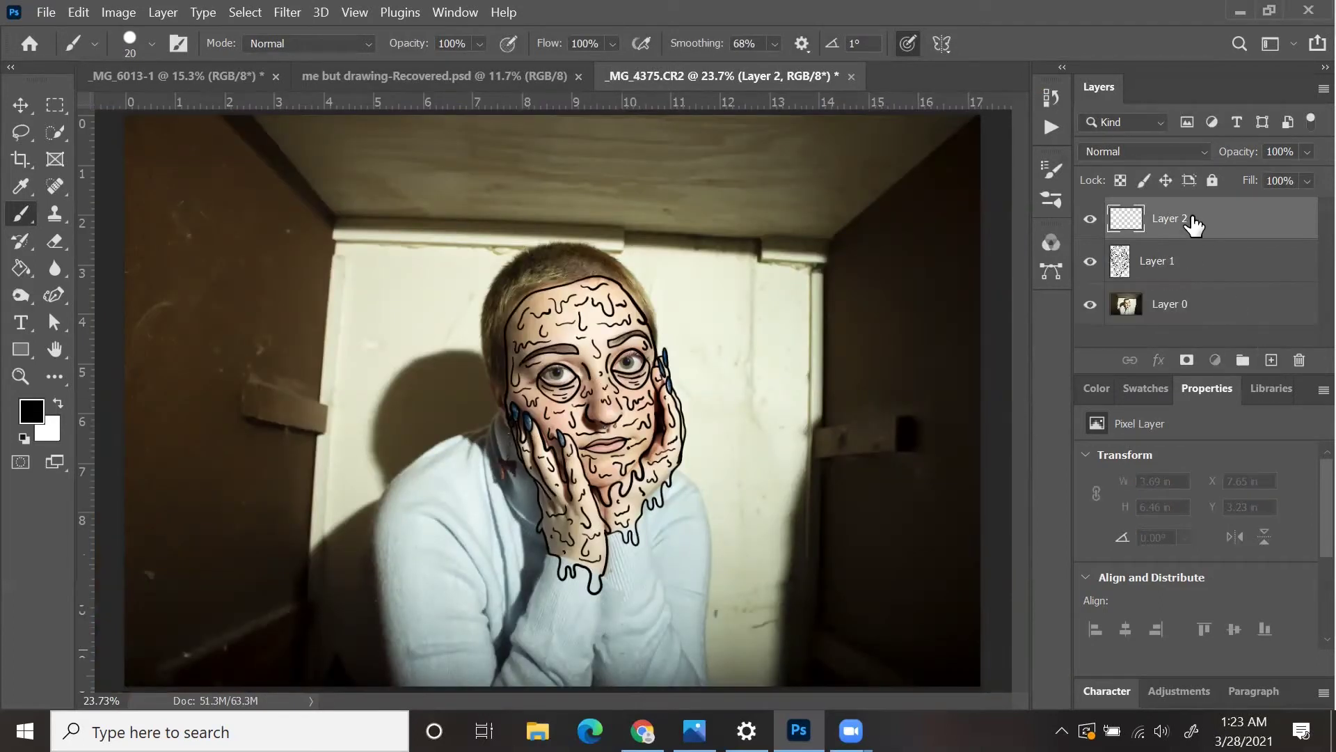
{"action": "left_click_drag", "start_coordinate": [1192, 218], "coordinate": [1193, 259]}
{"action": "double_click", "coordinate": [1174, 262]}
{"action": "key", "text": "Return"}
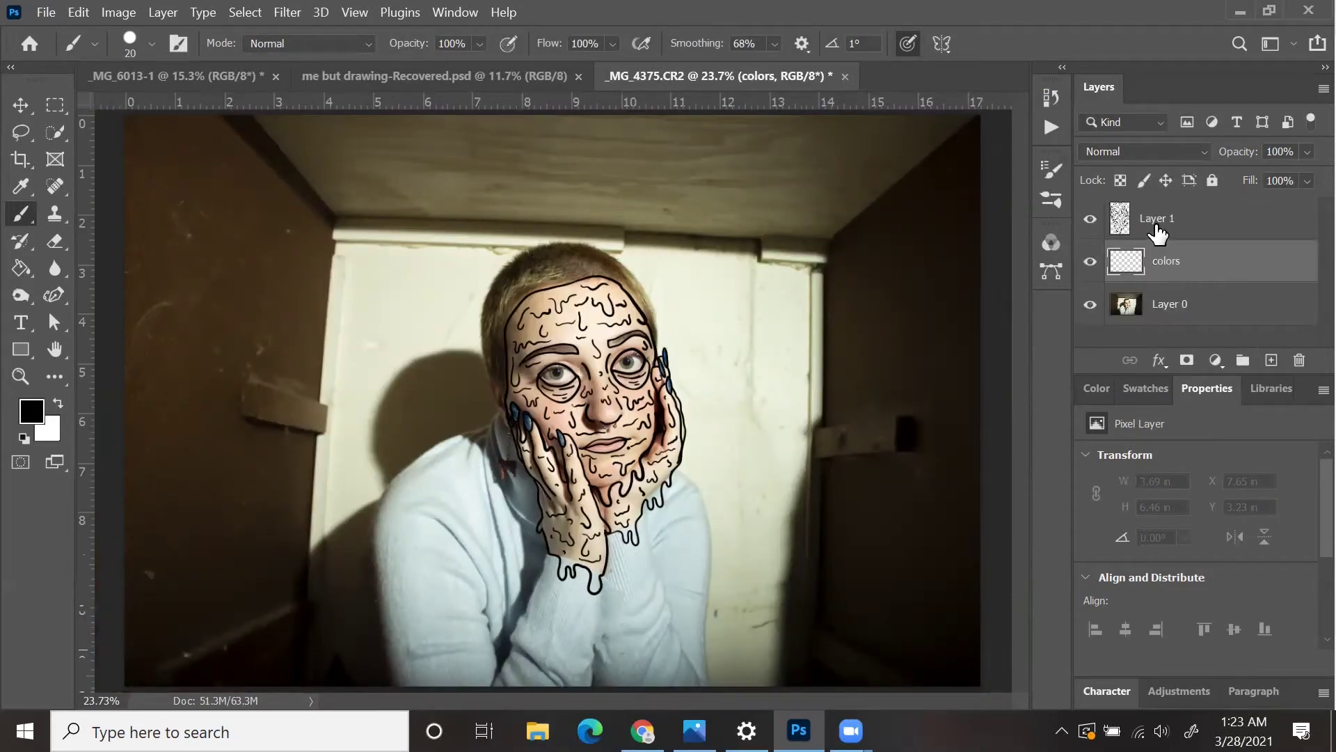
Rename the line drawing layer as "outlines".
{"action": "double_click", "coordinate": [1156, 224]}
{"action": "type", "text": "outlines"}
{"action": "key", "text": "Return"}
Select the colors layer and pick the pink from the Fade color theme in My Library.
{"action": "left_click", "coordinate": [1183, 262]}
{"action": "left_click", "coordinate": [1258, 395]}
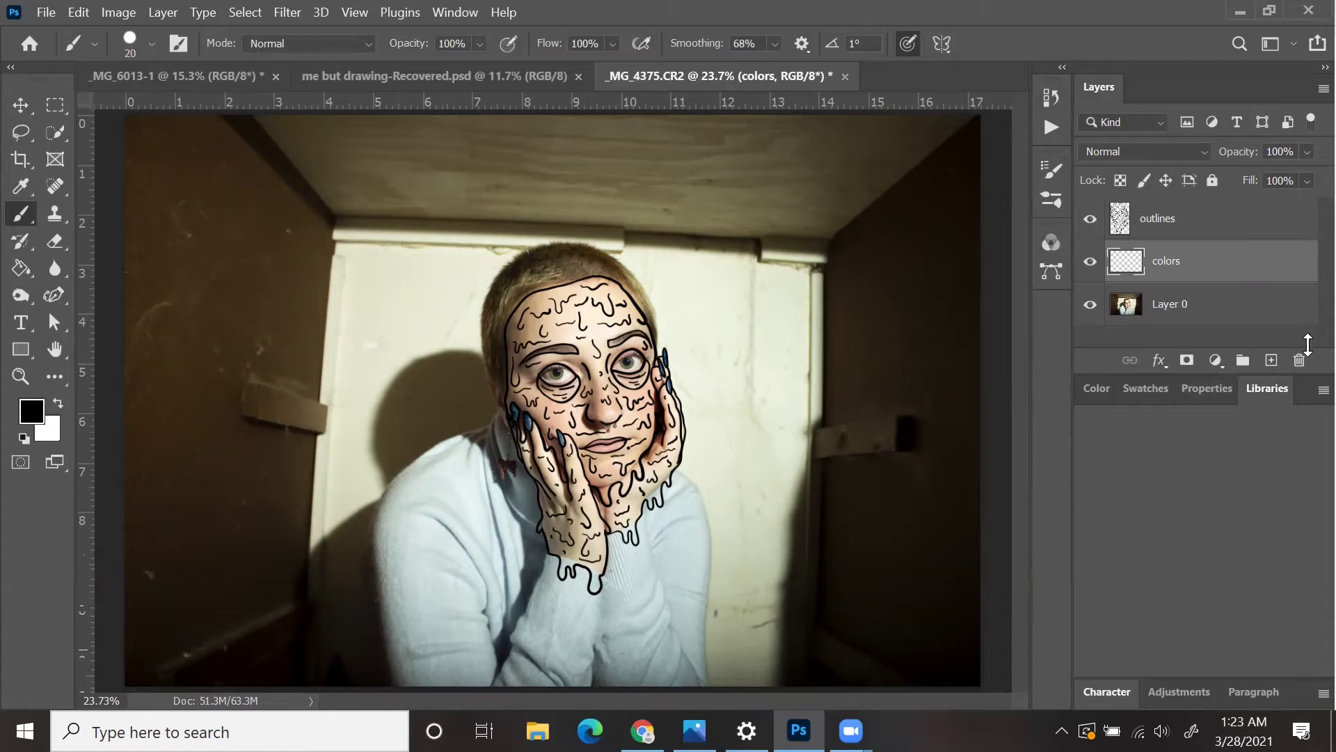
{"action": "left_click_drag", "start_coordinate": [1308, 375], "coordinate": [1280, 315]}
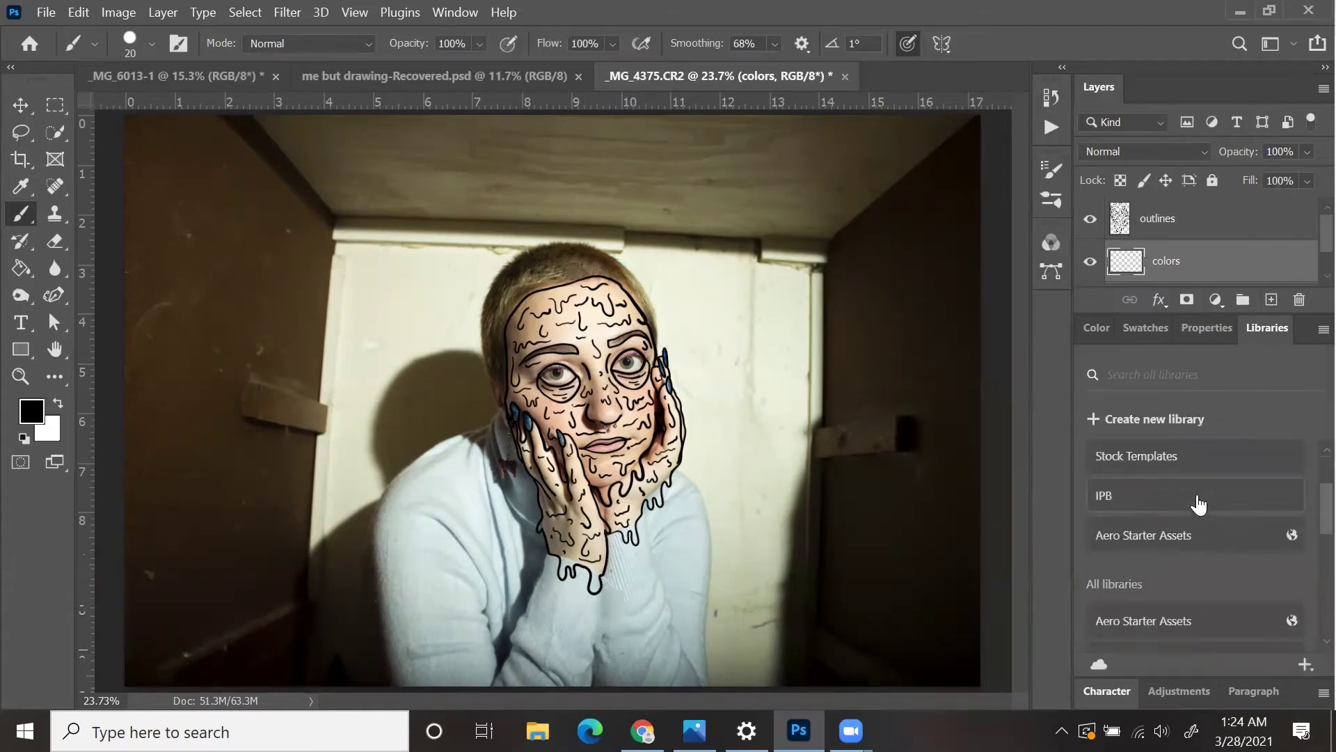
{"action": "left_click", "coordinate": [1197, 495]}
{"action": "left_click", "coordinate": [1239, 550]}
Paint the left under-eye bag pink with a 40 px brush.
{"action": "key", "text": "ctrl+plus"}
{"action": "key", "text": "ctrl+plus"}
{"action": "key", "text": "ctrl+plus"}
{"action": "key", "text": "ctrl+plus"}
{"action": "left_click", "coordinate": [137, 43]}
{"action": "left_click", "coordinate": [112, 234]}
{"action": "left_click", "coordinate": [704, 534]}
{"action": "key", "text": "ctrl+plus"}
{"action": "mouse_move", "coordinate": [497, 311]}
{"action": "left_mouse_down"}
{"action": "mouse_move", "coordinate": [544, 377]}
{"action": "mouse_move", "coordinate": [659, 311]}
{"action": "mouse_move", "coordinate": [577, 354]}
{"action": "mouse_move", "coordinate": [595, 360]}
{"action": "left_mouse_up"}
Set the brush smoothing to 8% and paint the right under-eye bag and the lips pink.
{"action": "left_click_drag", "start_coordinate": [774, 43], "coordinate": [753, 25]}
{"action": "mouse_move", "coordinate": [815, 284]}
{"action": "left_mouse_down"}
{"action": "mouse_move", "coordinate": [867, 326]}
{"action": "mouse_move", "coordinate": [940, 278]}
{"action": "left_mouse_up"}
{"action": "scroll", "coordinate": [836, 348], "scroll_direction": "down", "scroll_amount": 3}
{"action": "mouse_move", "coordinate": [696, 400]}
{"action": "left_mouse_down"}
{"action": "mouse_move", "coordinate": [793, 390]}
{"action": "mouse_move", "coordinate": [743, 394]}
{"action": "mouse_move", "coordinate": [682, 439]}
{"action": "mouse_move", "coordinate": [772, 542]}
{"action": "mouse_move", "coordinate": [849, 574]}
{"action": "mouse_move", "coordinate": [988, 306]}
{"action": "mouse_move", "coordinate": [856, 501]}
{"action": "left_mouse_up"}
Paint a band of the Fade theme's light green all along the inside edge of the face outline.
{"action": "left_click", "coordinate": [1283, 549]}
{"action": "mouse_move", "coordinate": [609, 539]}
{"action": "left_mouse_down"}
{"action": "mouse_move", "coordinate": [567, 389]}
{"action": "mouse_move", "coordinate": [453, 238]}
{"action": "left_mouse_up"}
{"action": "mouse_move", "coordinate": [543, 341]}
{"action": "left_mouse_down"}
{"action": "mouse_move", "coordinate": [556, 305]}
{"action": "mouse_move", "coordinate": [675, 410]}
{"action": "left_mouse_up"}
{"action": "scroll", "coordinate": [557, 390], "scroll_direction": "up", "scroll_amount": 3}
{"action": "scroll", "coordinate": [556, 390], "scroll_direction": "left", "scroll_amount": 2}
{"action": "mouse_move", "coordinate": [530, 566]}
{"action": "left_mouse_down"}
{"action": "mouse_move", "coordinate": [532, 421]}
{"action": "mouse_move", "coordinate": [470, 467]}
{"action": "mouse_move", "coordinate": [484, 226]}
{"action": "left_mouse_up"}
{"action": "scroll", "coordinate": [484, 226], "scroll_direction": "up", "scroll_amount": 5}
{"action": "mouse_move", "coordinate": [491, 599]}
{"action": "left_mouse_down"}
{"action": "mouse_move", "coordinate": [463, 463]}
{"action": "mouse_move", "coordinate": [738, 293]}
{"action": "mouse_move", "coordinate": [908, 284]}
{"action": "mouse_move", "coordinate": [945, 306]}
{"action": "left_mouse_up"}
{"action": "key", "text": "ctrl+minus"}
{"action": "scroll", "coordinate": [820, 286], "scroll_direction": "down", "scroll_amount": 4}
{"action": "scroll", "coordinate": [820, 286], "scroll_direction": "right", "scroll_amount": 3}
{"action": "scroll", "coordinate": [820, 286], "scroll_direction": "up", "scroll_amount": 1}
{"action": "left_click_drag", "start_coordinate": [741, 472], "coordinate": [717, 262]}
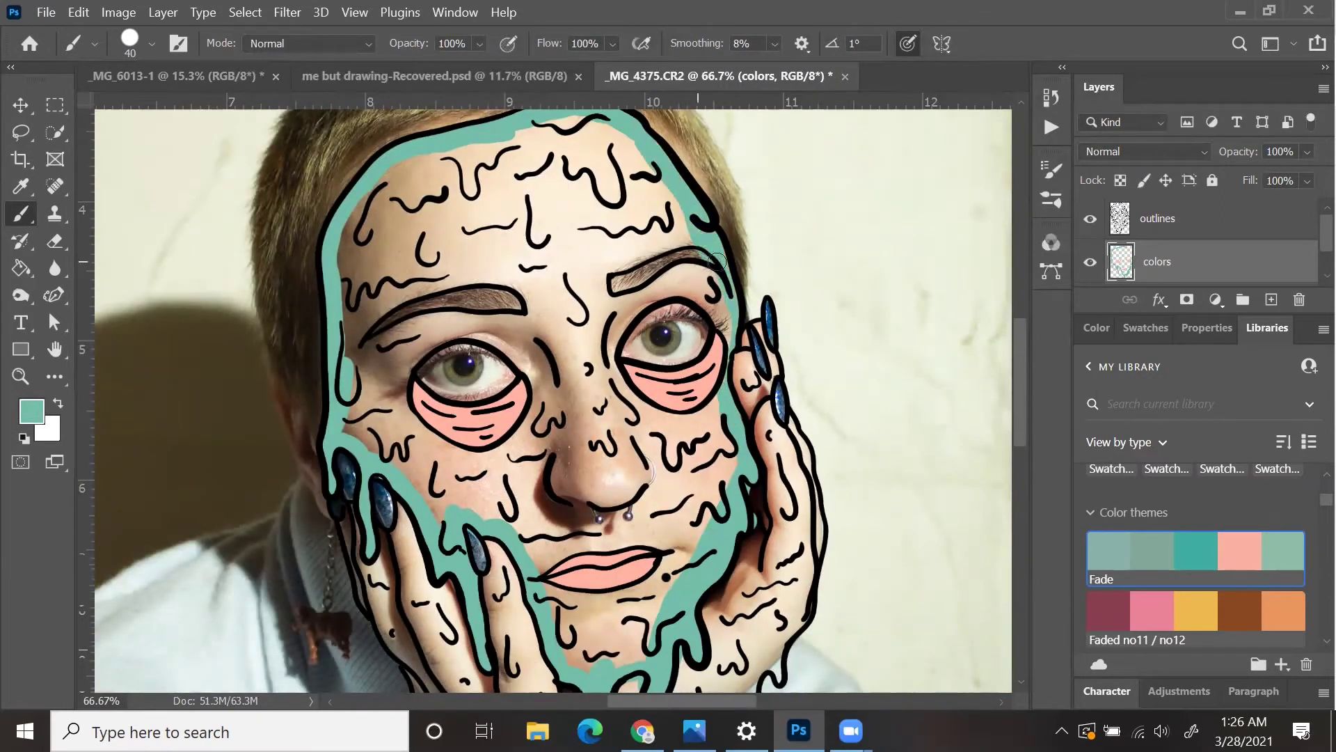
Fill the rest of the face with the same light green using the Paint Bucket.
{"action": "key", "text": "g"}
{"action": "left_click", "coordinate": [634, 360]}
{"action": "key", "text": "b"}
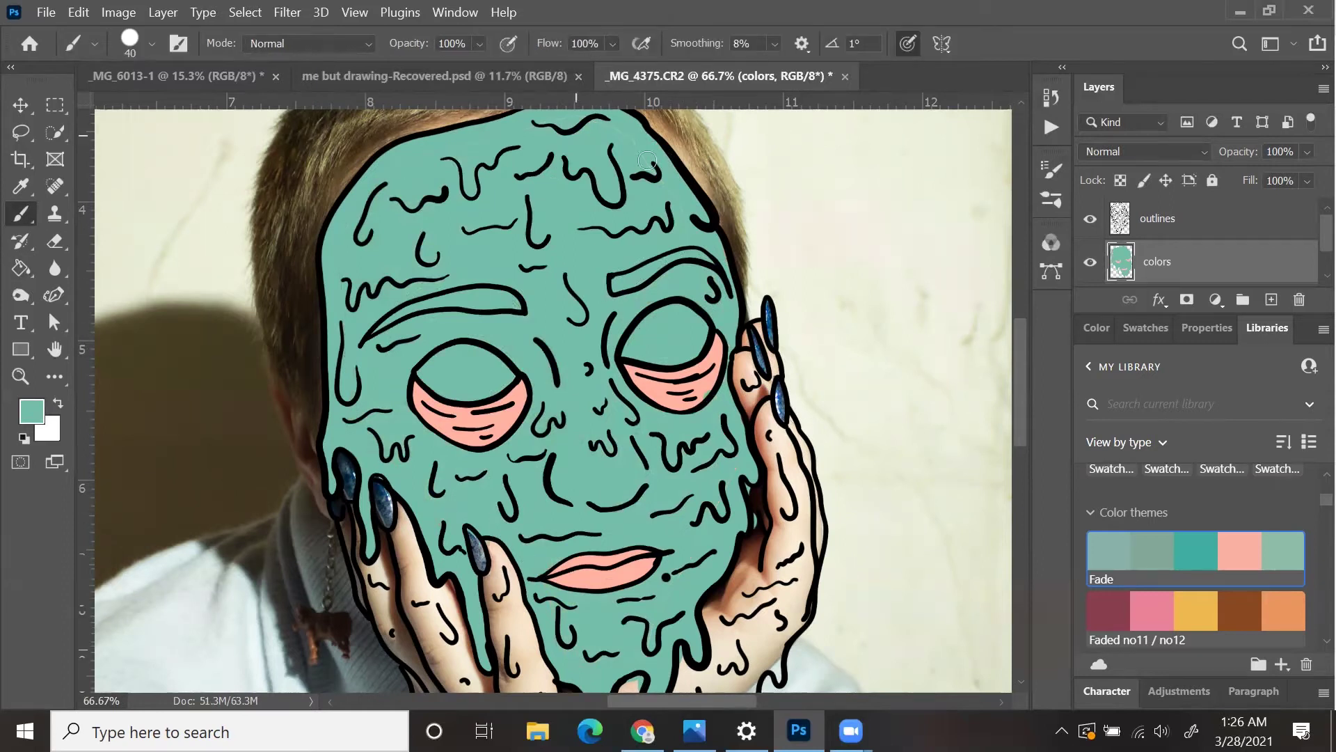
{"action": "scroll", "coordinate": [633, 551], "scroll_direction": "down", "scroll_amount": 2}
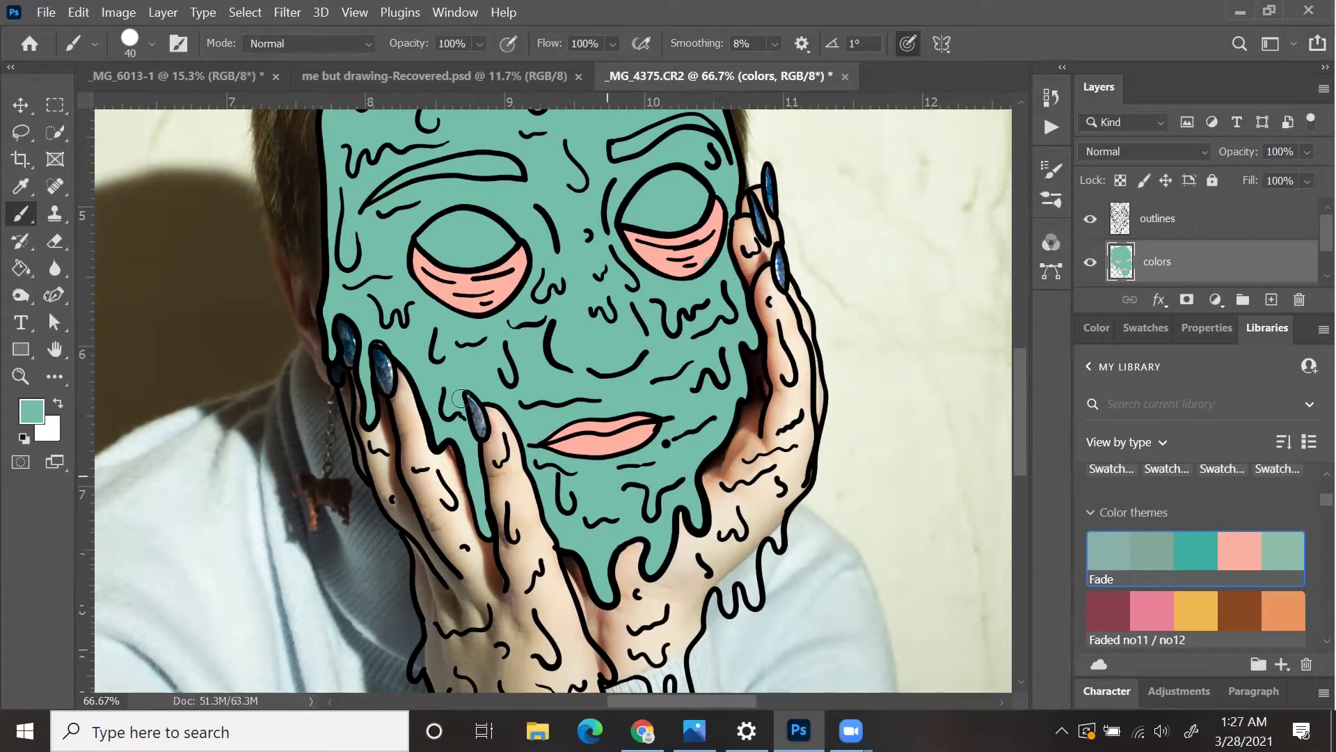
Reset the colors to black and white and paint both eyeballs solid white.
{"action": "scroll", "coordinate": [566, 192], "scroll_direction": "up", "scroll_amount": 3}
{"action": "key", "text": "d"}
{"action": "left_click", "coordinate": [49, 430]}
{"action": "left_click", "coordinate": [889, 339]}
{"action": "key", "text": "x"}
{"action": "mouse_move", "coordinate": [423, 441]}
{"action": "left_mouse_down"}
{"action": "mouse_move", "coordinate": [479, 422]}
{"action": "mouse_move", "coordinate": [473, 444]}
{"action": "left_mouse_up"}
{"action": "mouse_move", "coordinate": [684, 399]}
{"action": "left_mouse_down"}
{"action": "mouse_move", "coordinate": [668, 390]}
{"action": "mouse_move", "coordinate": [648, 421]}
{"action": "mouse_move", "coordinate": [678, 435]}
{"action": "left_mouse_up"}
Choose a muted, slightly darker green and paint the right hand and wrist.
{"action": "left_click", "coordinate": [668, 466], "text": "alt"}
{"action": "scroll", "coordinate": [668, 467], "scroll_direction": "down", "scroll_amount": 3}
{"action": "left_click", "coordinate": [681, 382], "text": "alt"}
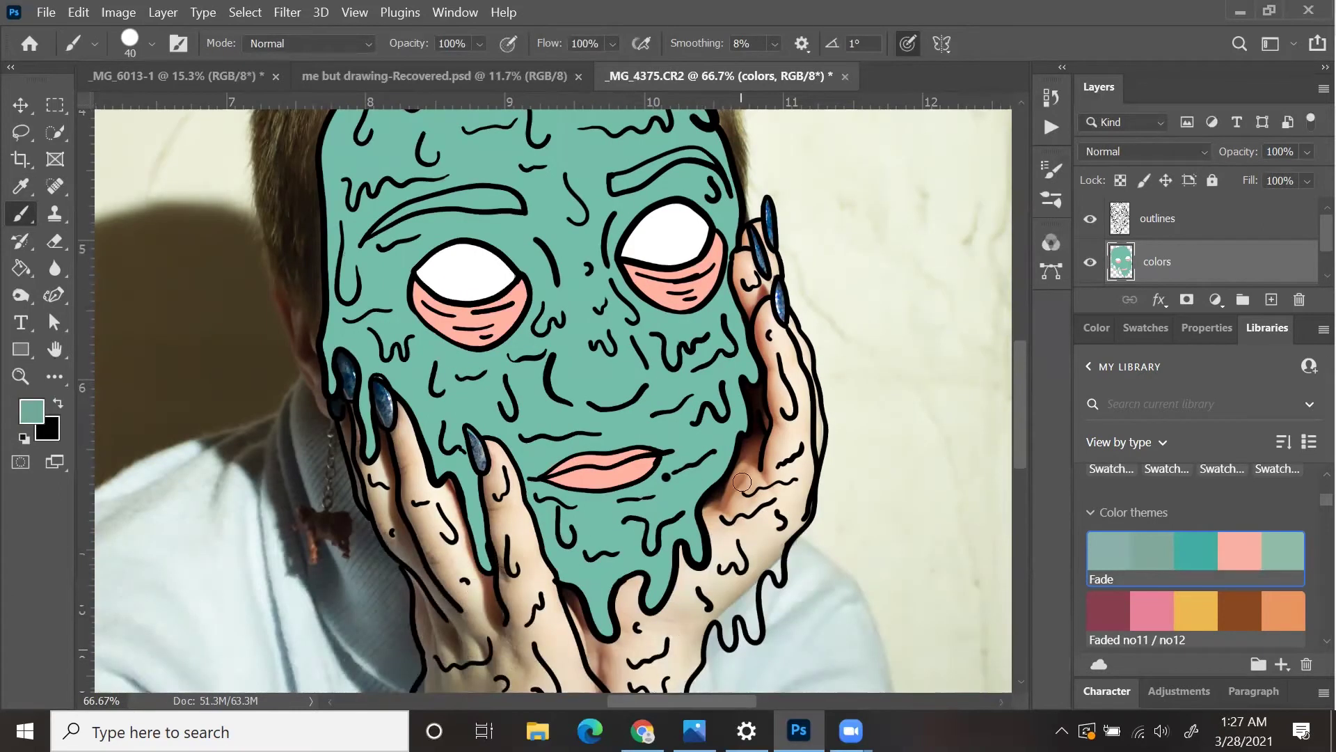
{"action": "left_click_drag", "start_coordinate": [756, 456], "coordinate": [713, 567]}
{"action": "mouse_move", "coordinate": [745, 480]}
{"action": "left_mouse_down"}
{"action": "mouse_move", "coordinate": [768, 315]}
{"action": "mouse_move", "coordinate": [790, 470]}
{"action": "left_mouse_up"}
{"action": "scroll", "coordinate": [821, 406], "scroll_direction": "up", "scroll_amount": 1}
{"action": "scroll", "coordinate": [821, 406], "scroll_direction": "up", "scroll_amount": 1}
{"action": "left_click_drag", "start_coordinate": [780, 353], "coordinate": [800, 523]}
{"action": "mouse_move", "coordinate": [706, 334]}
{"action": "left_mouse_down"}
{"action": "mouse_move", "coordinate": [737, 268]}
{"action": "mouse_move", "coordinate": [724, 215]}
{"action": "left_mouse_up"}
Paint the left hand, fingers and wrist drips in the same muted green.
{"action": "scroll", "coordinate": [724, 216], "scroll_direction": "down", "scroll_amount": 4}
{"action": "mouse_move", "coordinate": [706, 393]}
{"action": "left_mouse_down"}
{"action": "mouse_move", "coordinate": [717, 578]}
{"action": "mouse_move", "coordinate": [759, 461]}
{"action": "left_mouse_up"}
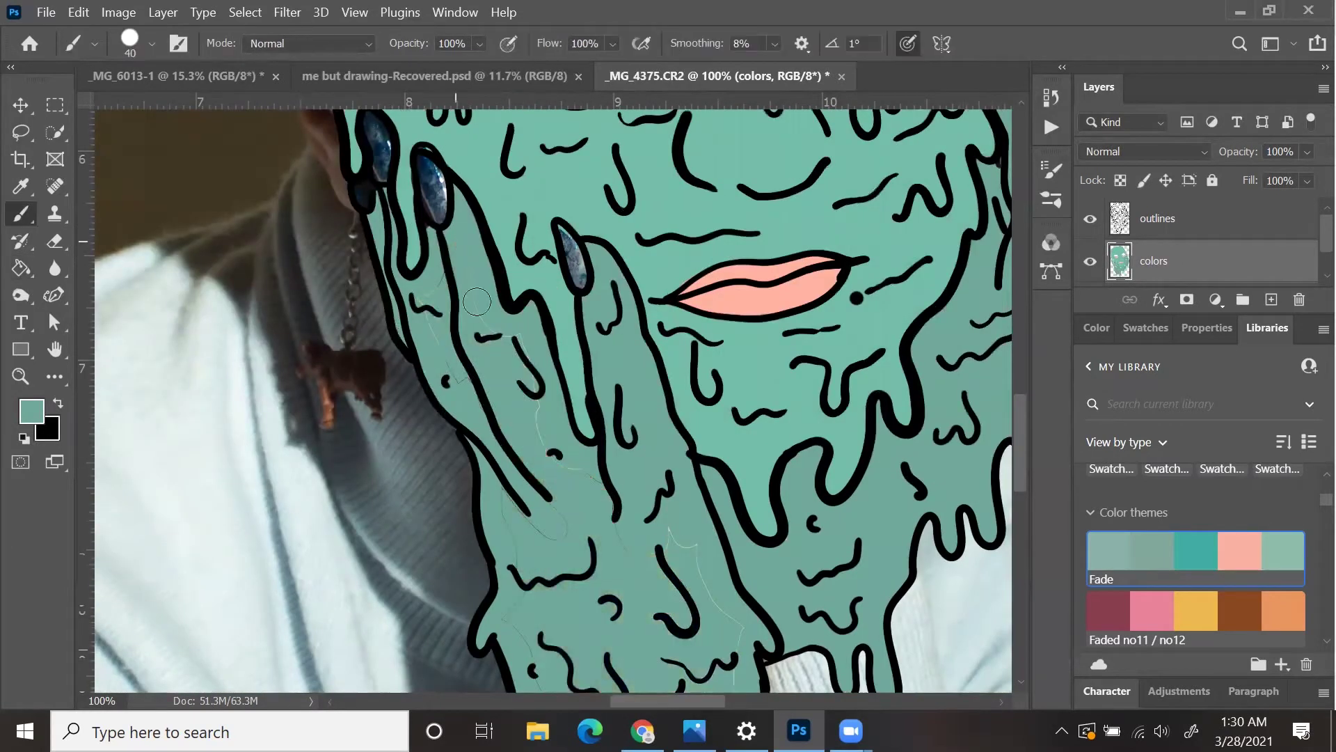
{"action": "scroll", "coordinate": [625, 535], "scroll_direction": "down", "scroll_amount": 4}
{"action": "key", "text": "ctrl+minus"}
{"action": "key", "text": "ctrl+minus"}
{"action": "scroll", "coordinate": [600, 293], "scroll_direction": "up", "scroll_amount": 3}
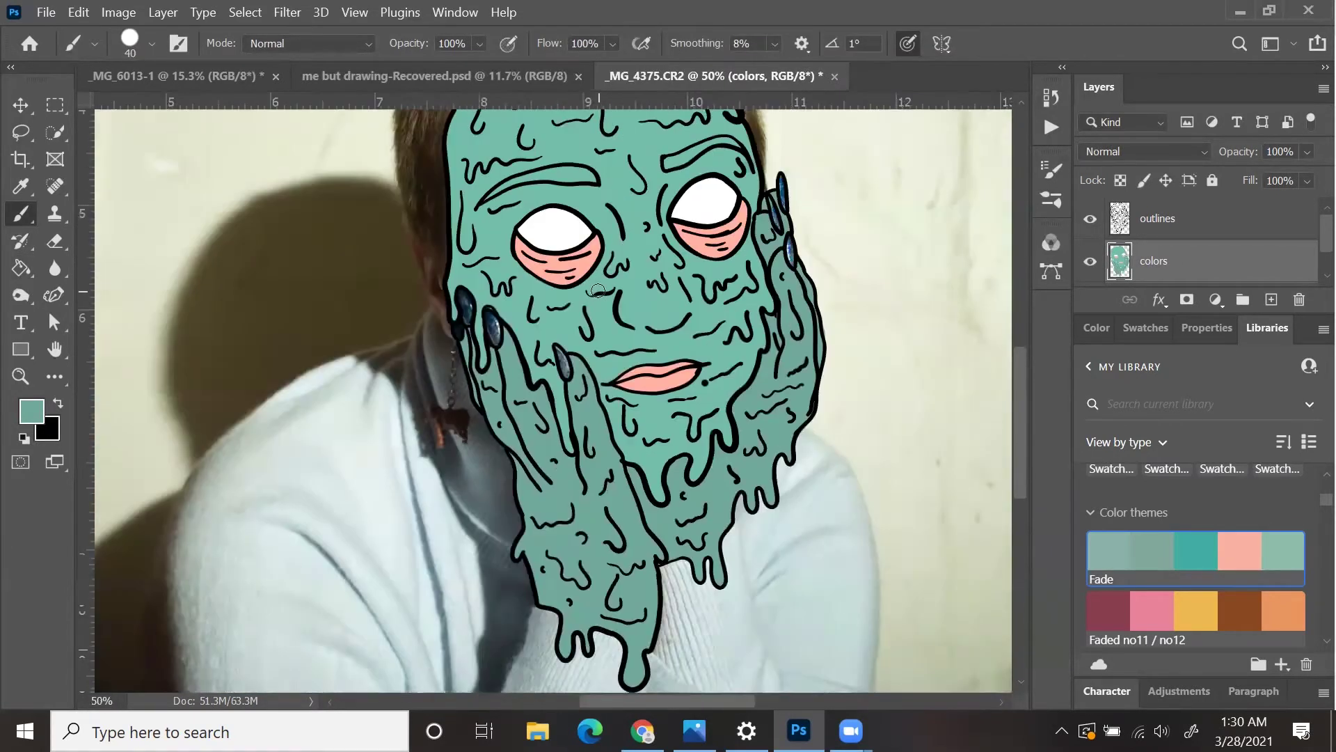
Paint all the fingernails on both hands with the yellow from the Faded no11 / no12 color theme.
{"action": "left_click", "coordinate": [1205, 634]}
{"action": "scroll", "coordinate": [552, 400], "scroll_direction": "up", "scroll_amount": 2}
{"action": "left_click_drag", "start_coordinate": [567, 435], "coordinate": [582, 483]}
{"action": "left_click_drag", "start_coordinate": [426, 358], "coordinate": [439, 417]}
{"action": "mouse_move", "coordinate": [369, 316]}
{"action": "left_mouse_down"}
{"action": "mouse_move", "coordinate": [379, 372]}
{"action": "mouse_move", "coordinate": [365, 395]}
{"action": "left_mouse_up"}
{"action": "mouse_move", "coordinate": [1002, 202]}
{"action": "left_mouse_down"}
{"action": "mouse_move", "coordinate": [355, 353]}
{"action": "mouse_move", "coordinate": [379, 404]}
{"action": "left_mouse_up"}
{"action": "left_click_drag", "start_coordinate": [358, 245], "coordinate": [365, 297]}
{"action": "left_click_drag", "start_coordinate": [337, 284], "coordinate": [353, 339]}
{"action": "left_click_drag", "start_coordinate": [478, 341], "coordinate": [580, 342]}
{"action": "left_click_drag", "start_coordinate": [556, 474], "coordinate": [974, 191]}
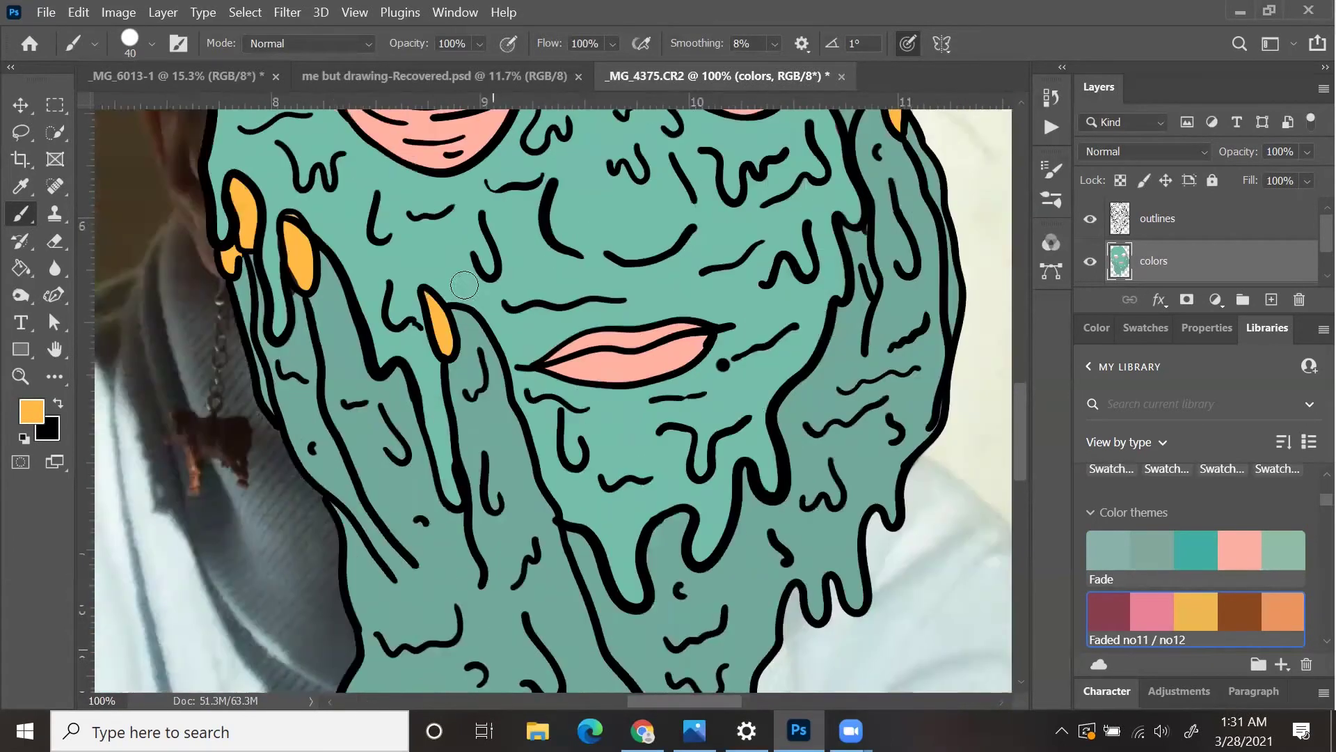
{"action": "key", "text": "ctrl+minus"}
{"action": "key", "text": "ctrl+minus"}
{"action": "key", "text": "ctrl+0"}
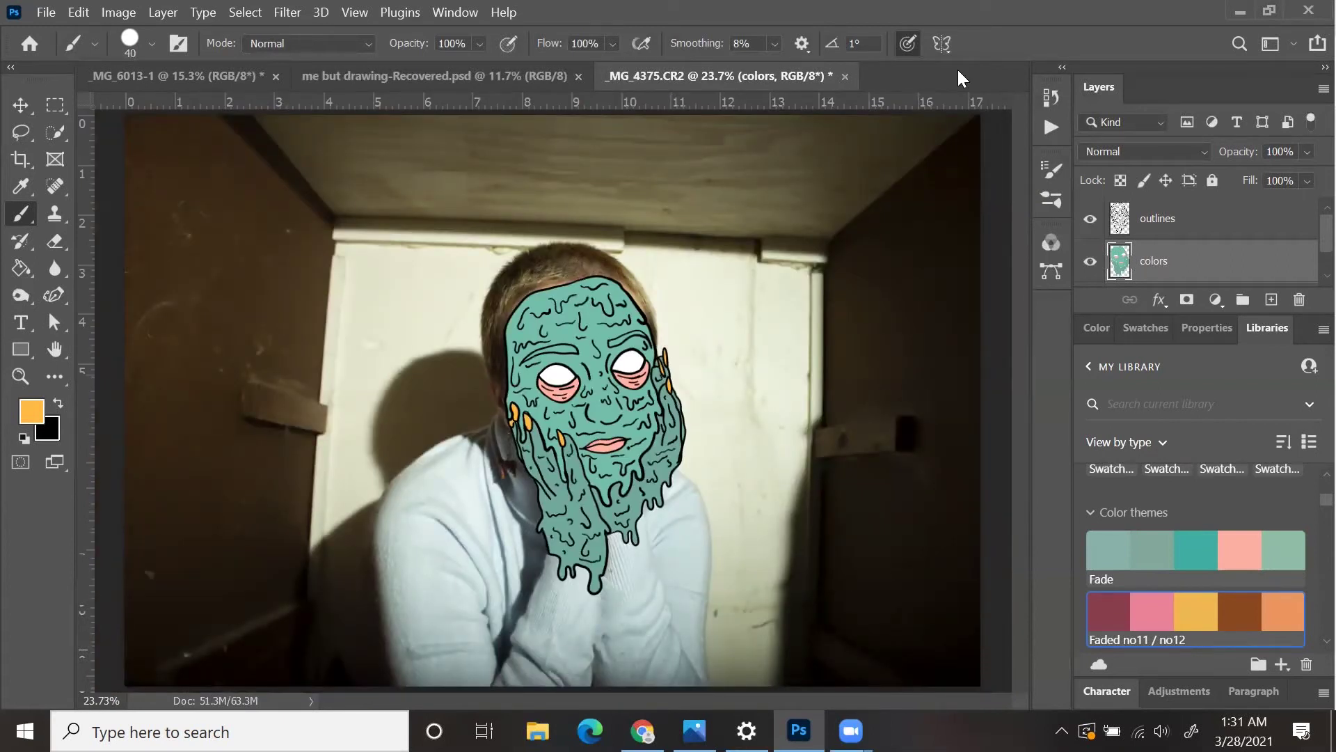
Add a new layer above the colors layer and name it "highlights/lowlights".
{"action": "left_click", "coordinate": [1271, 299]}
{"action": "left_click_drag", "start_coordinate": [1184, 316], "coordinate": [1199, 596]}
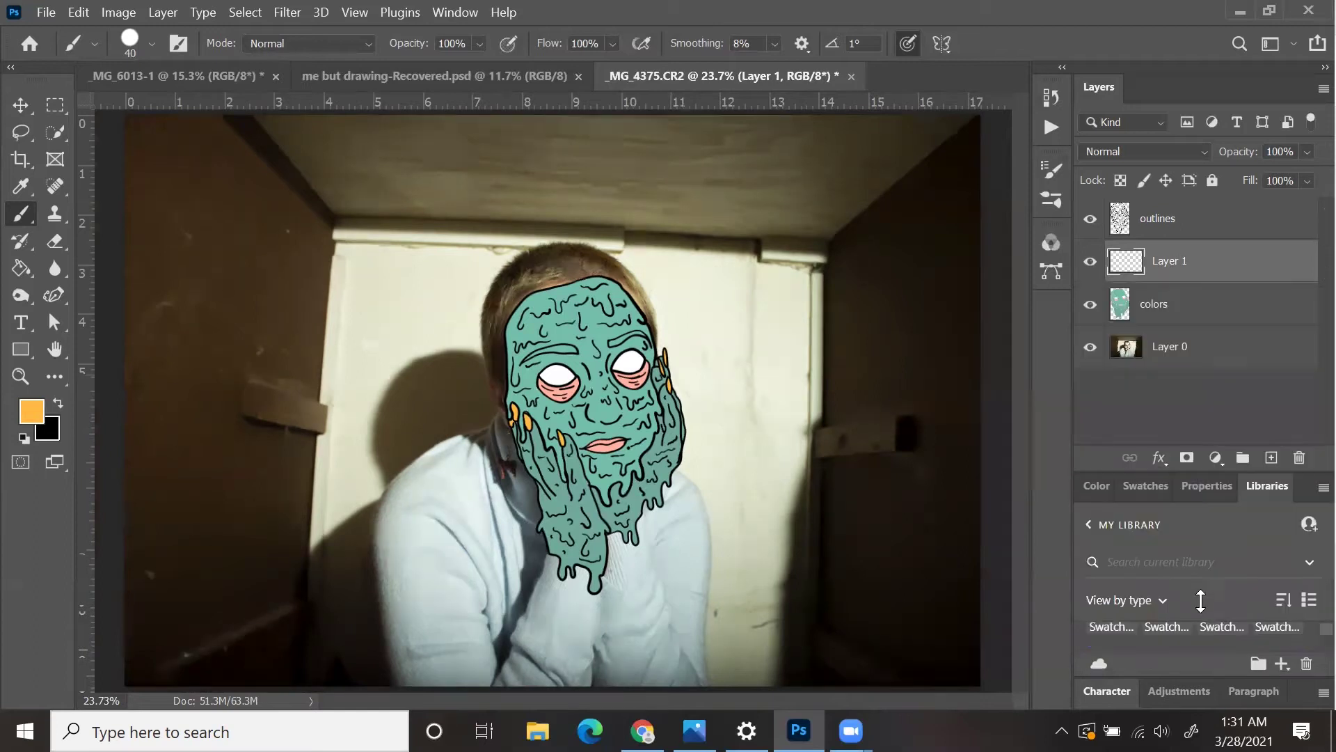
{"action": "double_click", "coordinate": [1183, 261]}
{"action": "type", "text": "highlights/lowlights"}
{"action": "key", "text": "Return"}
Reset the colors to black and white and set the highlights/lowlights layer's blending mode to Soft Light.
{"action": "left_click", "coordinate": [23, 439]}
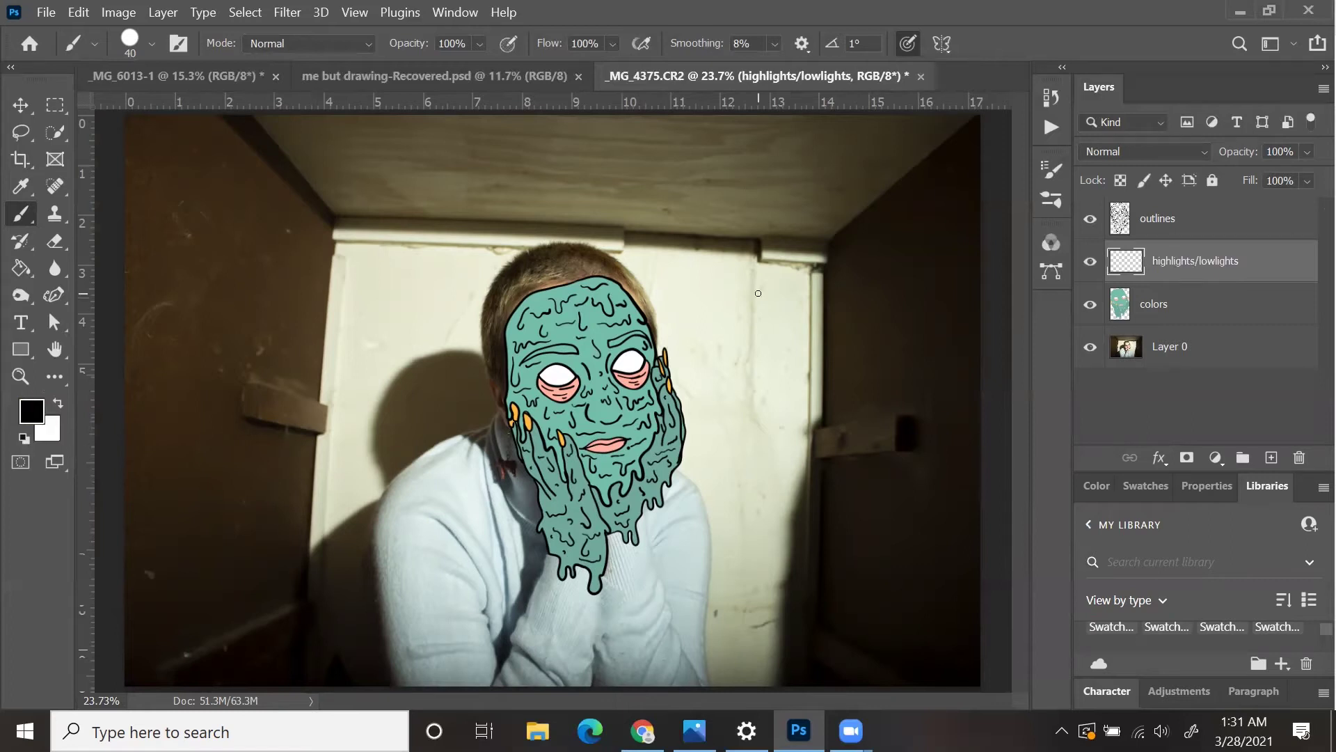
{"action": "right_click", "coordinate": [1176, 268]}
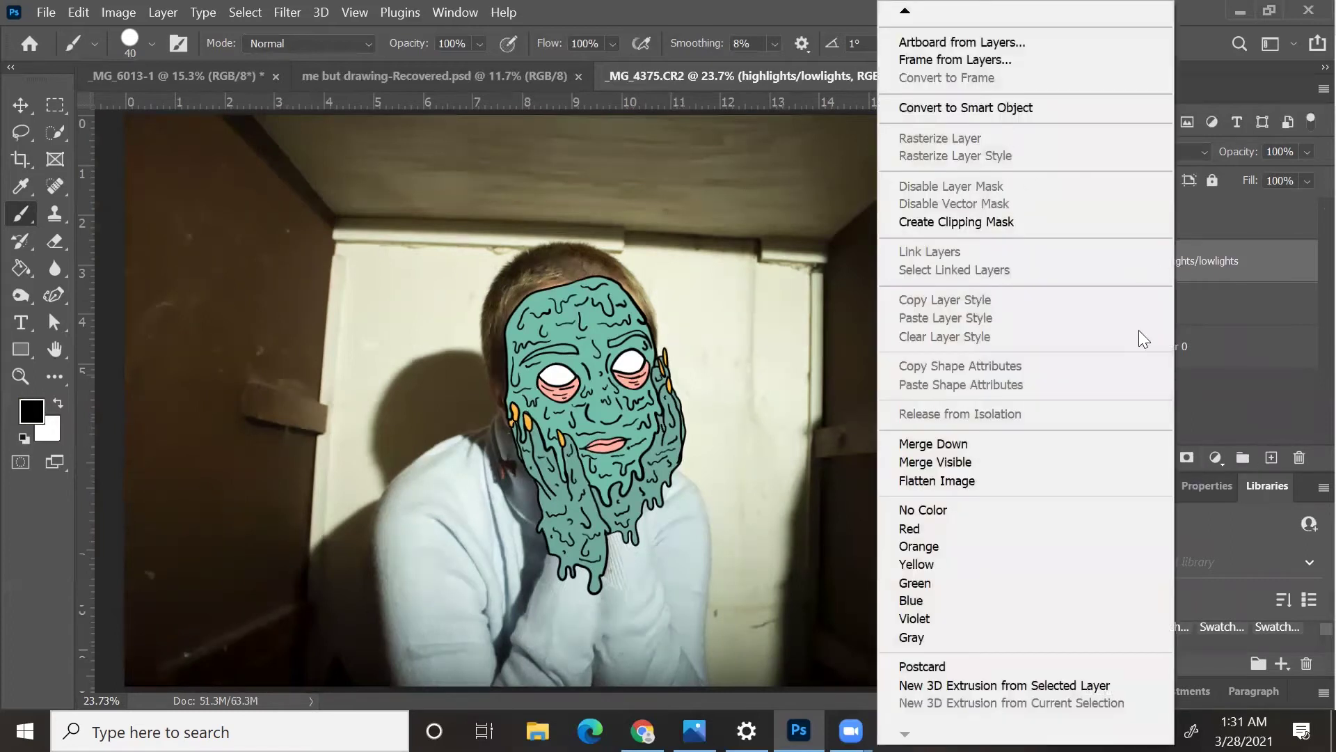
{"action": "left_click", "coordinate": [1260, 385]}
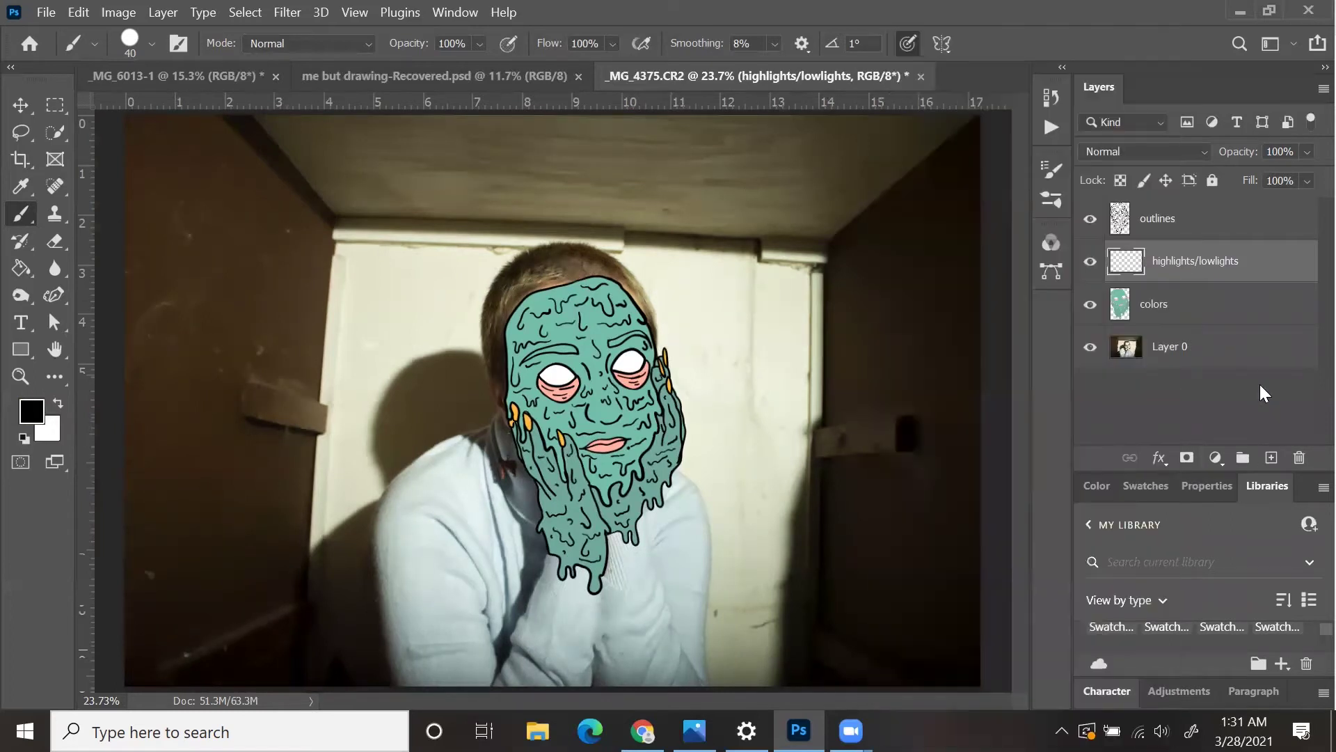
{"action": "left_click", "coordinate": [1196, 148]}
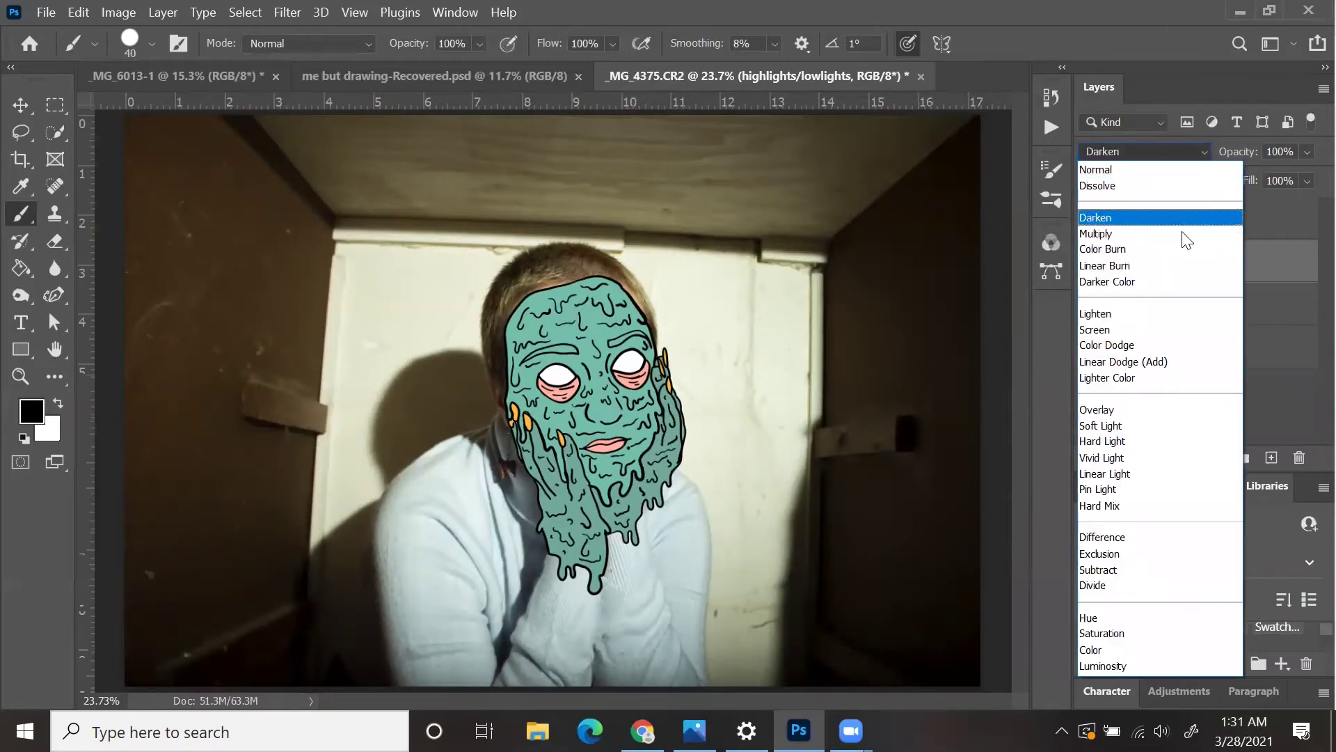
{"action": "left_click", "coordinate": [1167, 426]}
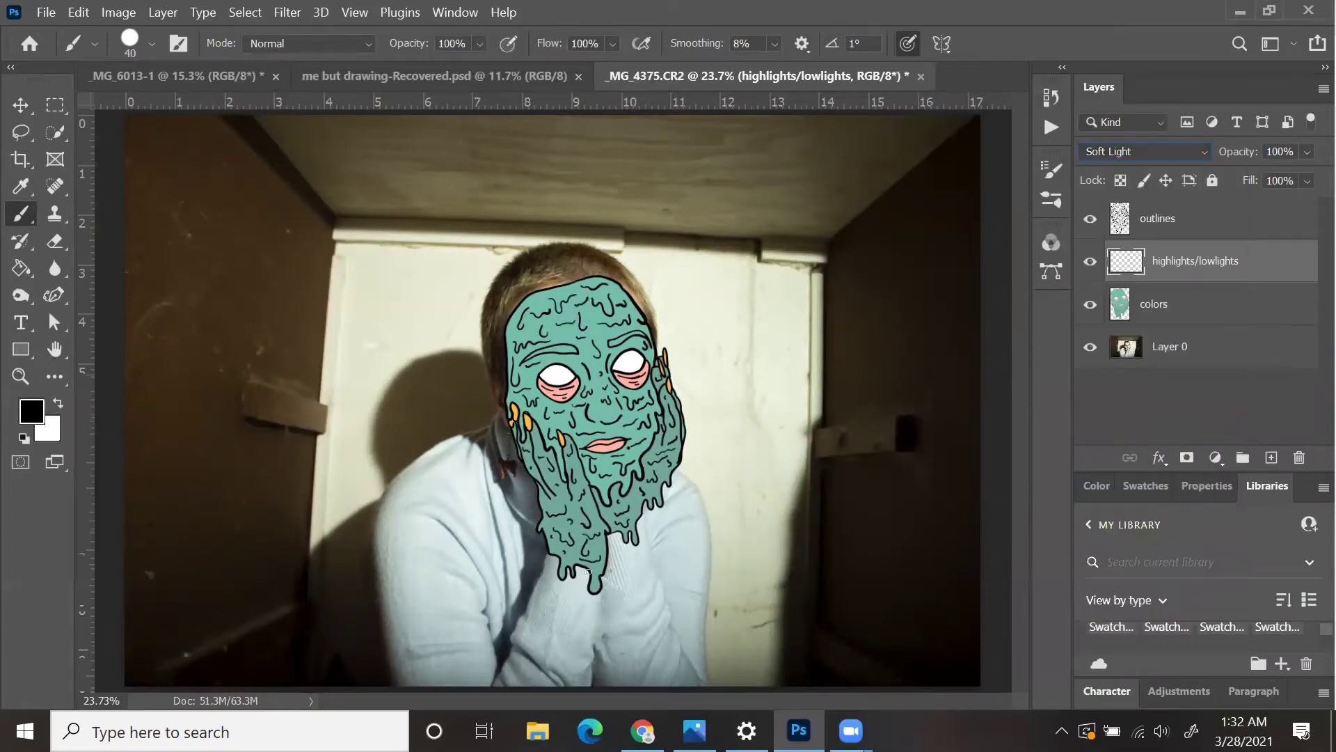
Set the brush size to 18 px and its smoothing to 87%.
{"action": "key", "text": "ctrl+equal"}
{"action": "key", "text": "ctrl+equal"}
{"action": "key", "text": "ctrl+equal"}
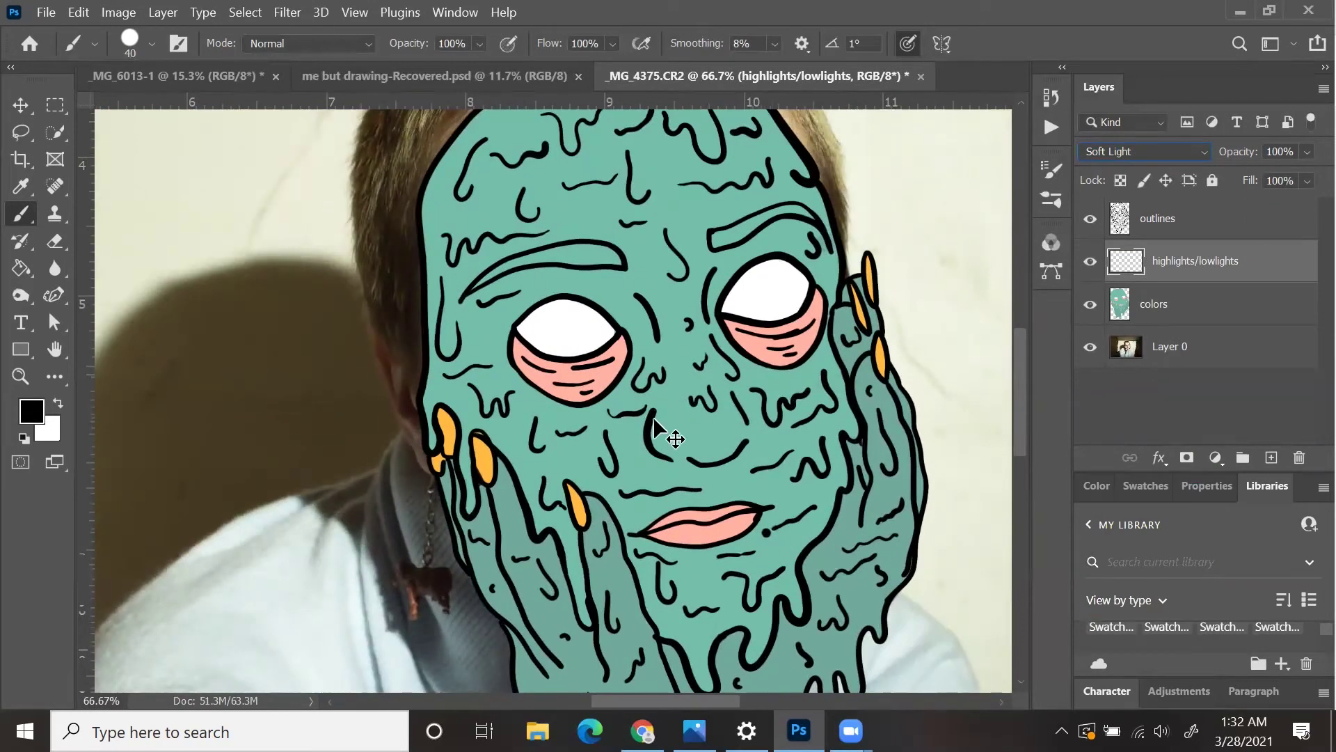
{"action": "key", "text": "ctrl+equal"}
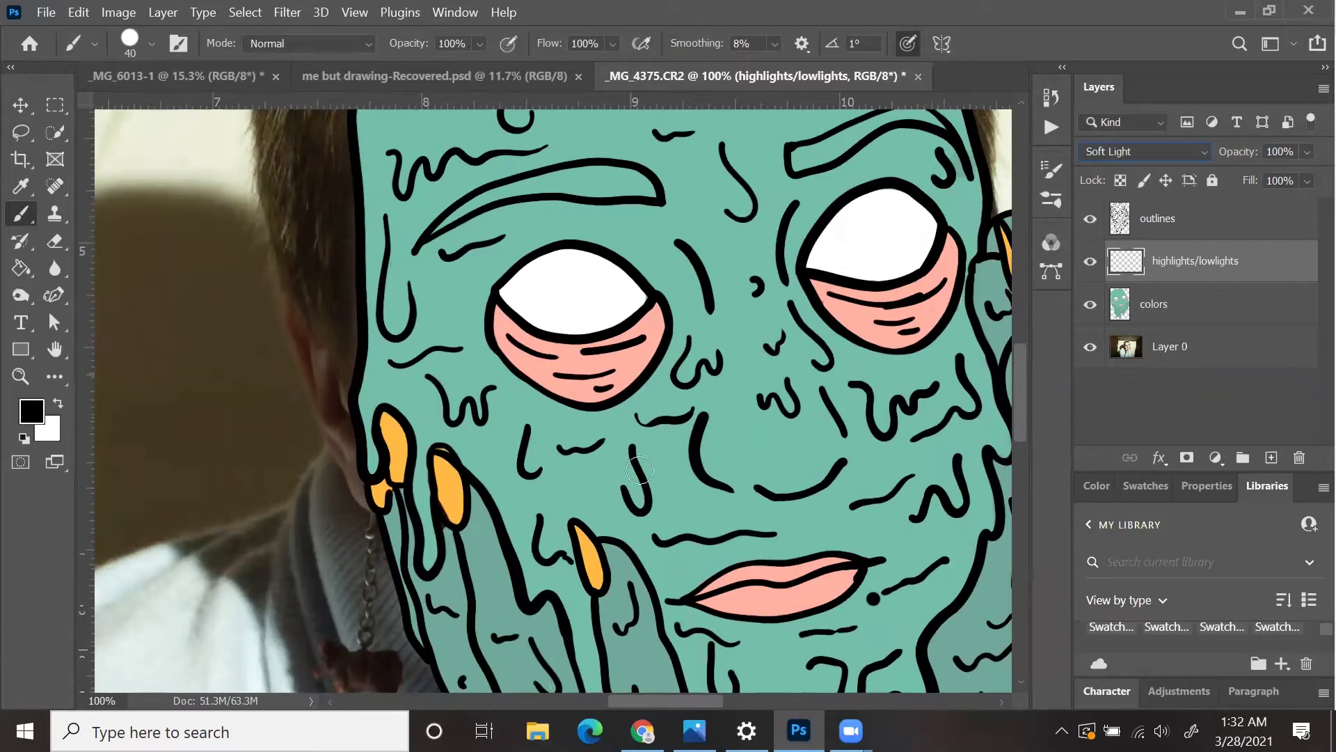
{"action": "left_click", "coordinate": [129, 50]}
{"action": "left_click_drag", "start_coordinate": [138, 113], "coordinate": [129, 117]}
{"action": "left_click", "coordinate": [605, 10]}
{"action": "key", "text": "ctrl+z"}
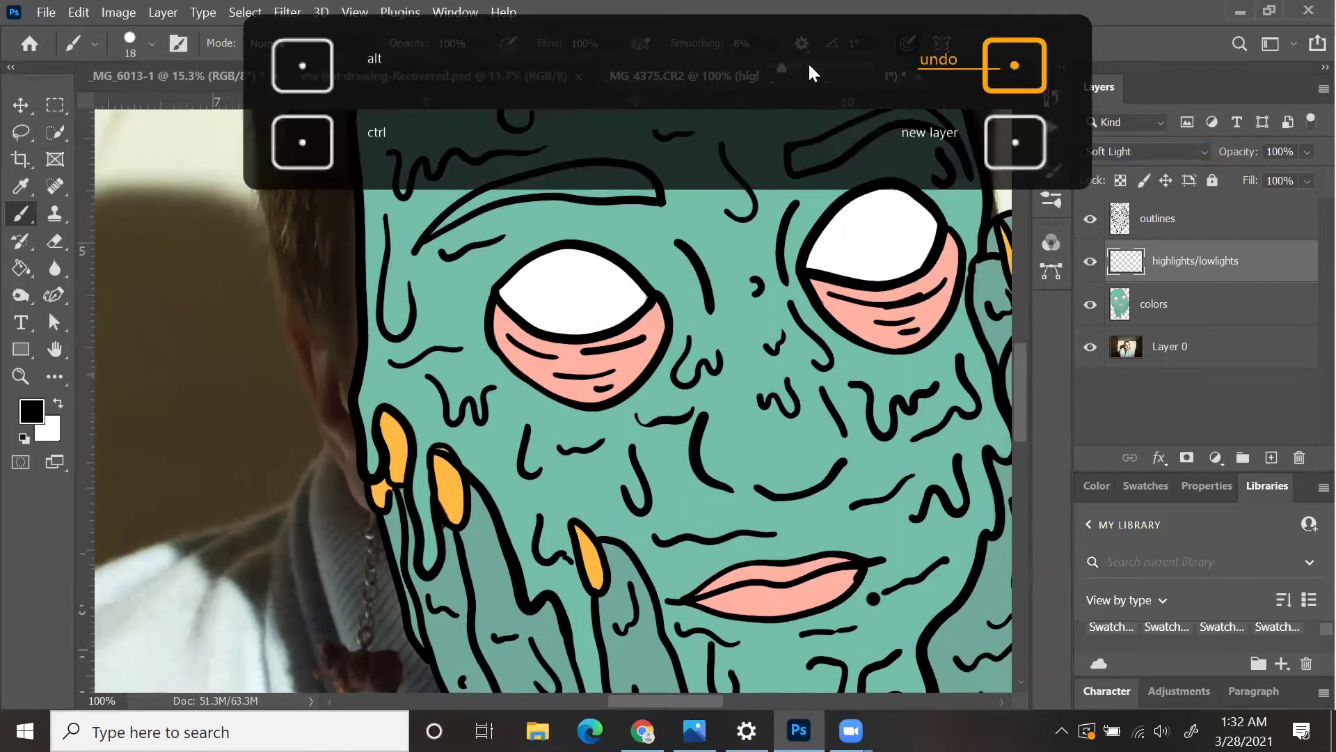
{"action": "left_click", "coordinate": [775, 43]}
{"action": "left_click_drag", "start_coordinate": [800, 67], "coordinate": [826, 66]}
{"action": "left_click", "coordinate": [840, 53]}
Paint black soft-light shadows around the nose and its bridge, above the right eye and beneath the facial drips.
{"action": "left_click_drag", "start_coordinate": [703, 419], "coordinate": [715, 490]}
{"action": "left_click_drag", "start_coordinate": [703, 419], "coordinate": [716, 492]}
{"action": "left_click_drag", "start_coordinate": [706, 310], "coordinate": [674, 248]}
{"action": "left_click", "coordinate": [1090, 304]}
{"action": "mouse_move", "coordinate": [682, 475]}
{"action": "left_mouse_down"}
{"action": "mouse_move", "coordinate": [695, 501]}
{"action": "mouse_move", "coordinate": [799, 507]}
{"action": "left_mouse_up"}
{"action": "mouse_move", "coordinate": [688, 445]}
{"action": "left_mouse_down"}
{"action": "mouse_move", "coordinate": [683, 492]}
{"action": "mouse_move", "coordinate": [795, 501]}
{"action": "mouse_move", "coordinate": [720, 480]}
{"action": "mouse_move", "coordinate": [769, 514]}
{"action": "left_mouse_up"}
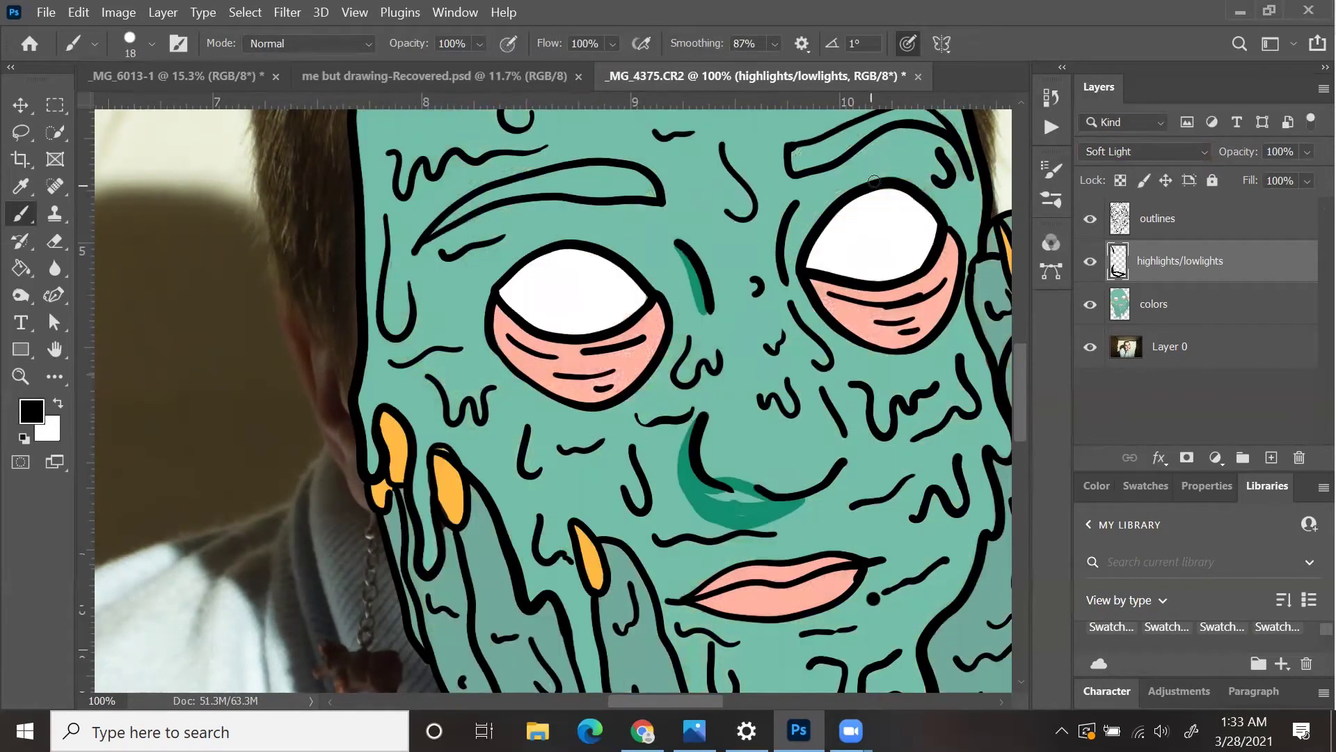
{"action": "left_click_drag", "start_coordinate": [870, 174], "coordinate": [946, 229]}
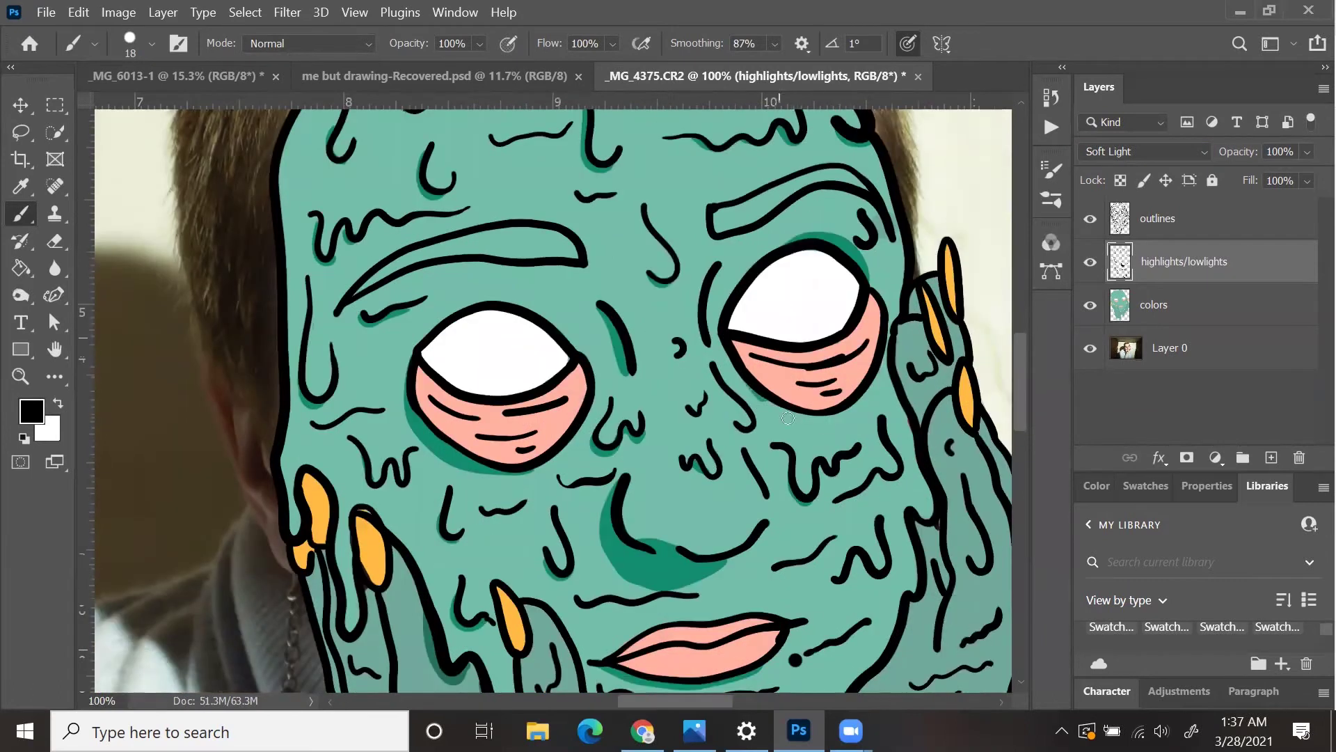
{"action": "scroll", "coordinate": [787, 418], "scroll_direction": "down", "scroll_amount": 5}
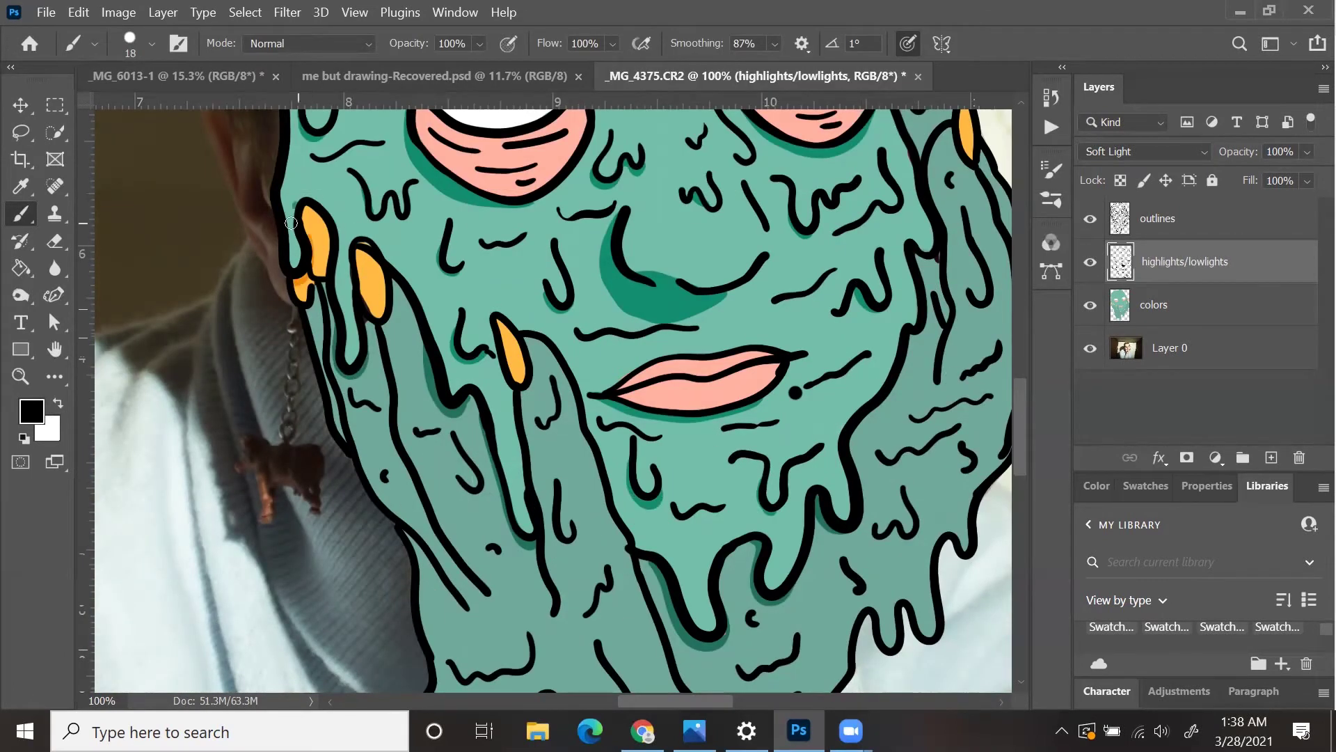
Shade along the fingers, nails and drips of both hands with the black soft-light brush.
{"action": "mouse_move", "coordinate": [370, 326]}
{"action": "left_mouse_down"}
{"action": "mouse_move", "coordinate": [418, 495]}
{"action": "mouse_move", "coordinate": [510, 607]}
{"action": "left_mouse_up"}
{"action": "left_click_drag", "start_coordinate": [341, 438], "coordinate": [316, 291]}
{"action": "left_click_drag", "start_coordinate": [376, 407], "coordinate": [219, 82]}
{"action": "left_click_drag", "start_coordinate": [365, 382], "coordinate": [451, 394]}
{"action": "left_click_drag", "start_coordinate": [513, 429], "coordinate": [555, 442]}
{"action": "key", "text": "ctrl+plus"}
{"action": "left_click_drag", "start_coordinate": [492, 310], "coordinate": [521, 418]}
{"action": "left_click_drag", "start_coordinate": [277, 208], "coordinate": [407, 321]}
{"action": "left_click_drag", "start_coordinate": [480, 447], "coordinate": [612, 459]}
{"action": "scroll", "coordinate": [494, 178], "scroll_direction": "up", "scroll_amount": 4}
{"action": "left_click_drag", "start_coordinate": [762, 348], "coordinate": [815, 345]}
{"action": "left_click_drag", "start_coordinate": [766, 422], "coordinate": [845, 444]}
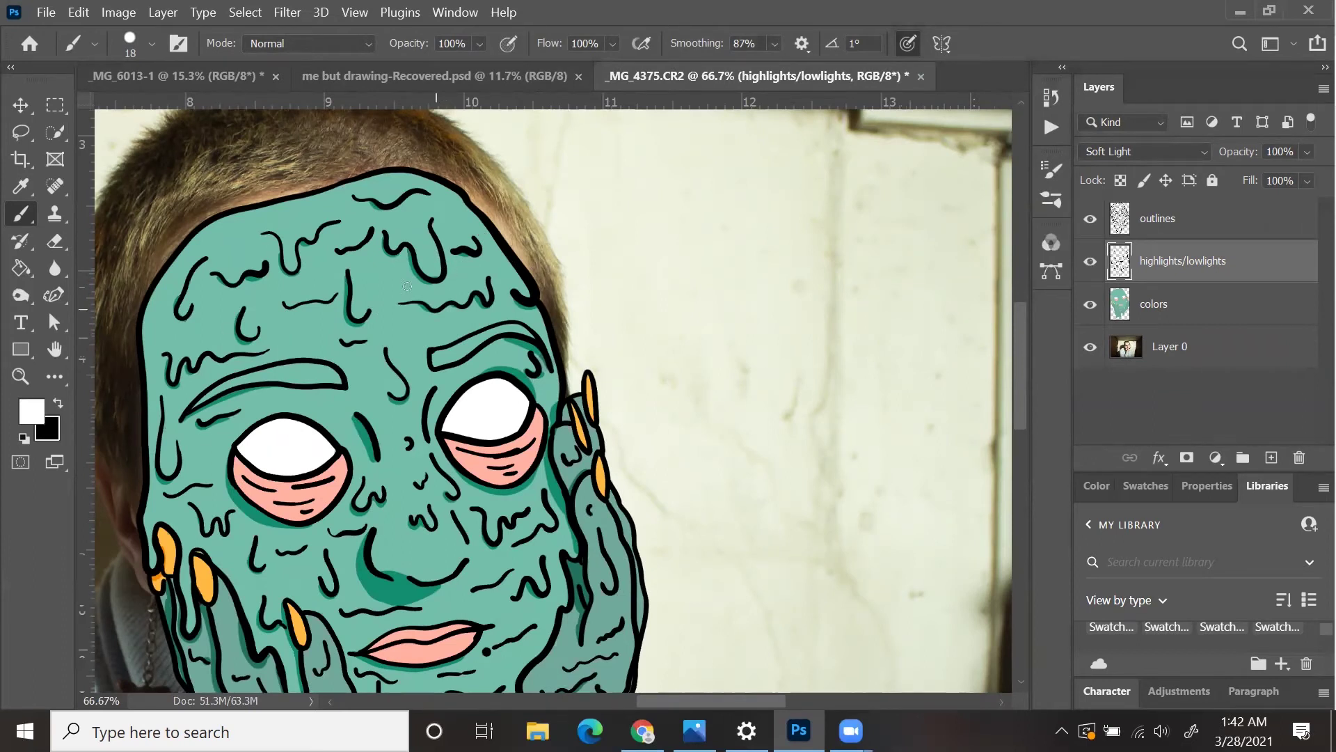
Hide the colors layer to examine the light and shadow in the photo, and show it again.
{"action": "left_click", "coordinate": [1090, 305]}
{"action": "left_click", "coordinate": [1090, 305]}
{"action": "left_click", "coordinate": [1090, 304]}
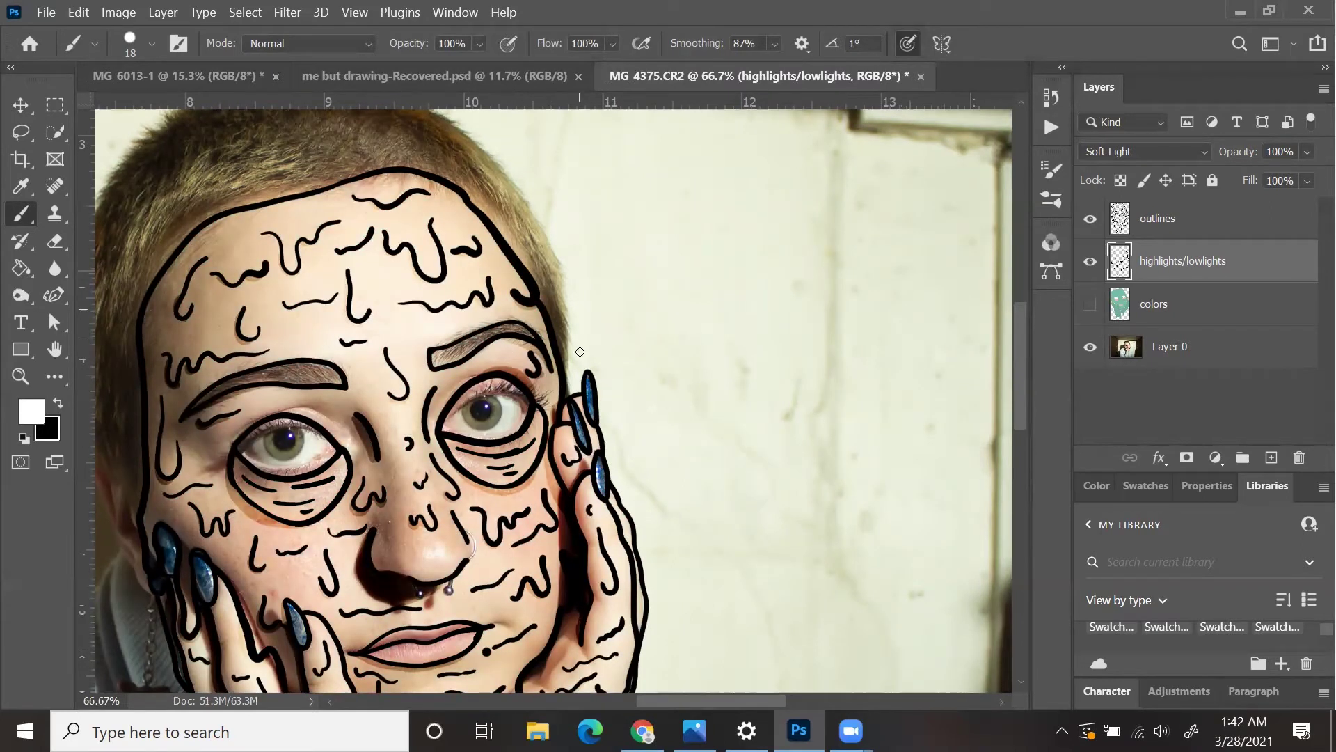
{"action": "scroll", "coordinate": [580, 281], "scroll_direction": "down", "scroll_amount": 5}
{"action": "right_click", "coordinate": [579, 280]}
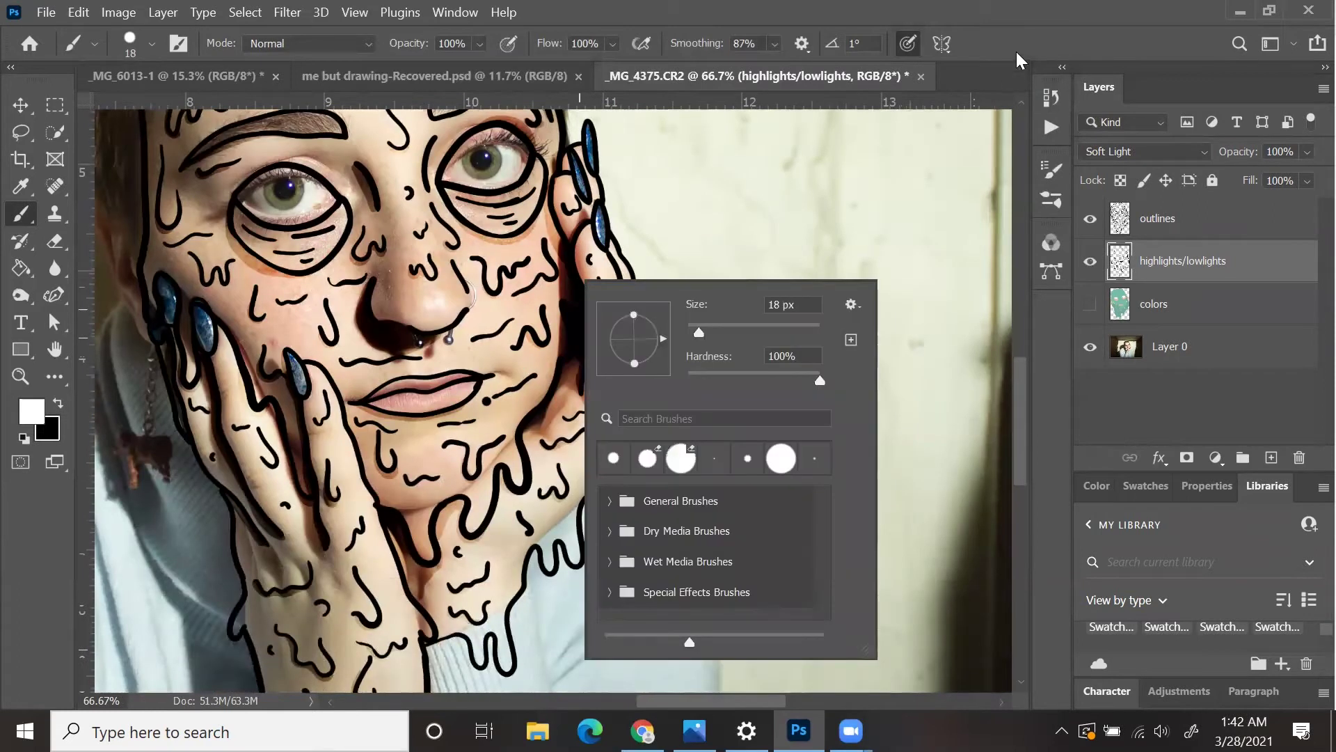
{"action": "left_click", "coordinate": [969, 21]}
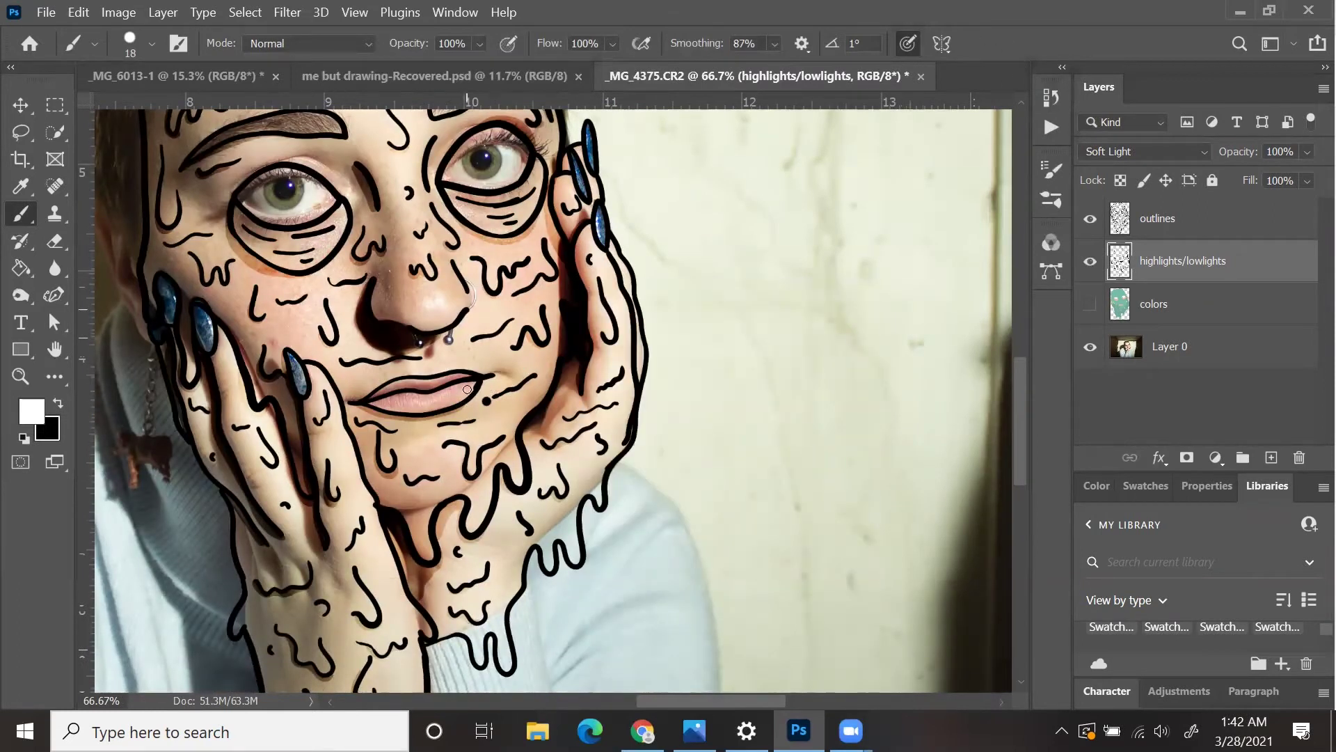
{"action": "left_click", "coordinate": [1155, 304]}
{"action": "left_click", "coordinate": [1090, 304]}
Paint white highlights on the nose and face on the highlights/lowlights layer, undoing misplaced strokes.
{"action": "scroll", "coordinate": [271, 125], "scroll_direction": "up", "scroll_amount": 1}
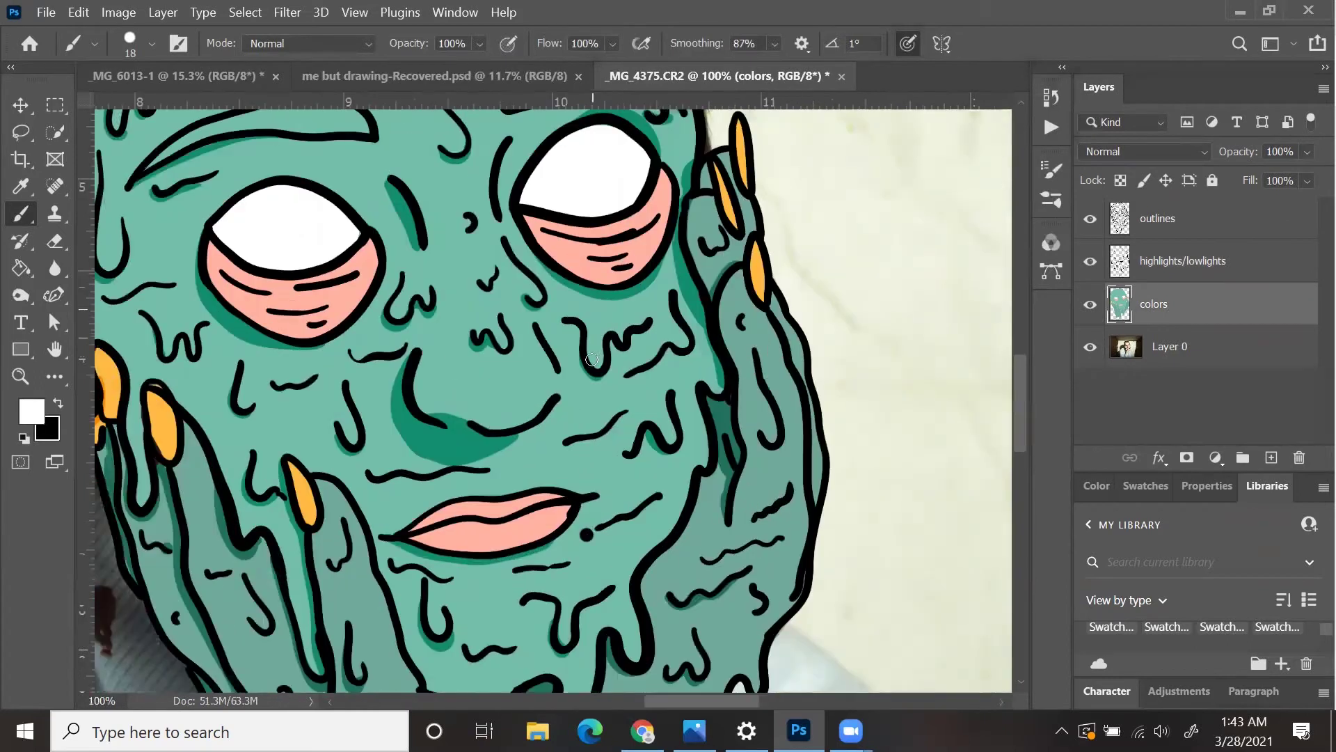
{"action": "key", "text": "ctrl+z"}
{"action": "scroll", "coordinate": [480, 422], "scroll_direction": "up", "scroll_amount": 2}
{"action": "left_click_drag", "start_coordinate": [527, 494], "coordinate": [744, 399]}
{"action": "mouse_move", "coordinate": [315, 271]}
{"action": "left_mouse_down"}
{"action": "mouse_move", "coordinate": [379, 463]}
{"action": "mouse_move", "coordinate": [322, 418]}
{"action": "left_mouse_up"}
{"action": "scroll", "coordinate": [597, 450], "scroll_direction": "up", "scroll_amount": 5}
{"action": "key", "text": "ctrl+minus"}
{"action": "key", "text": "ctrl+minus"}
{"action": "key", "text": "ctrl+z"}
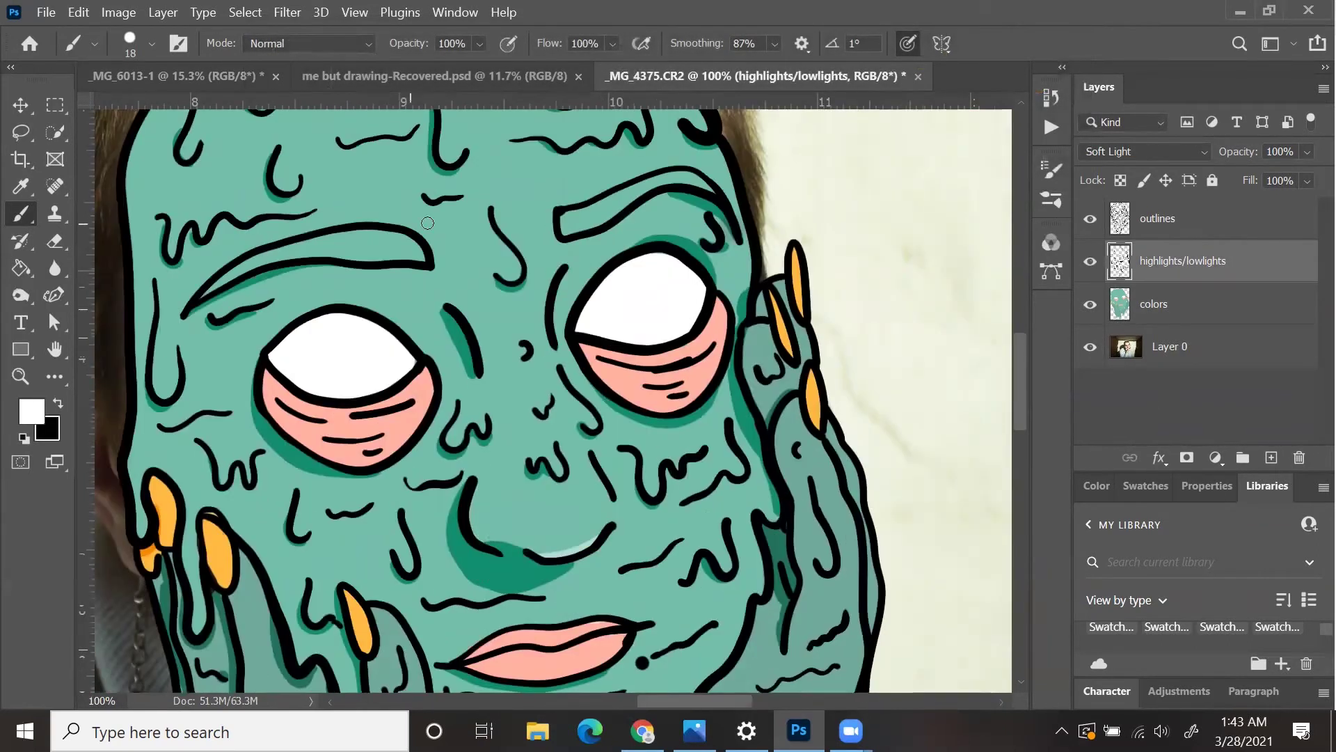
{"action": "key", "text": "ctrl+z"}
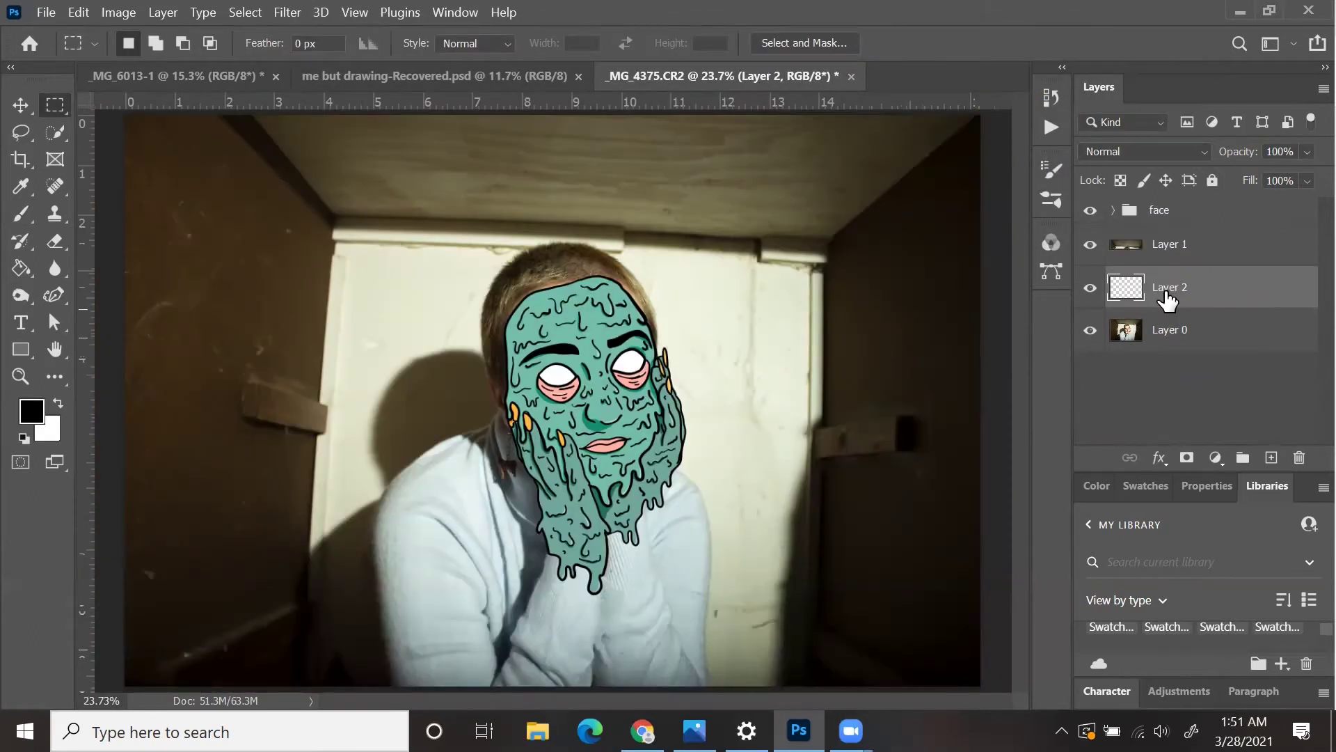
Rename the empty layer above the photo as "background drips".
{"action": "double_click", "coordinate": [1168, 288]}
{"action": "type", "text": "background drips"}
{"action": "key", "text": "Return"}
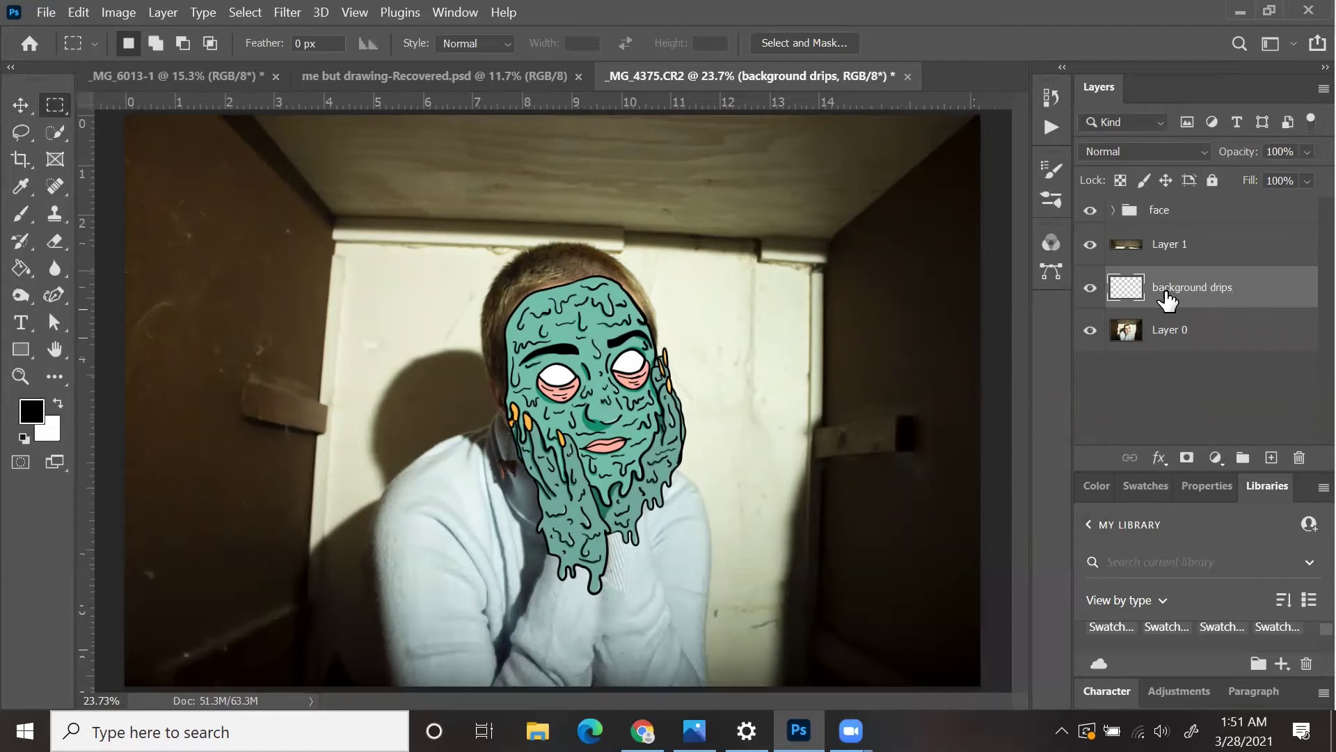
Outline drips hanging from the ceiling edge on the wall left of the head with a black 30 px brush.
{"action": "key", "text": "b"}
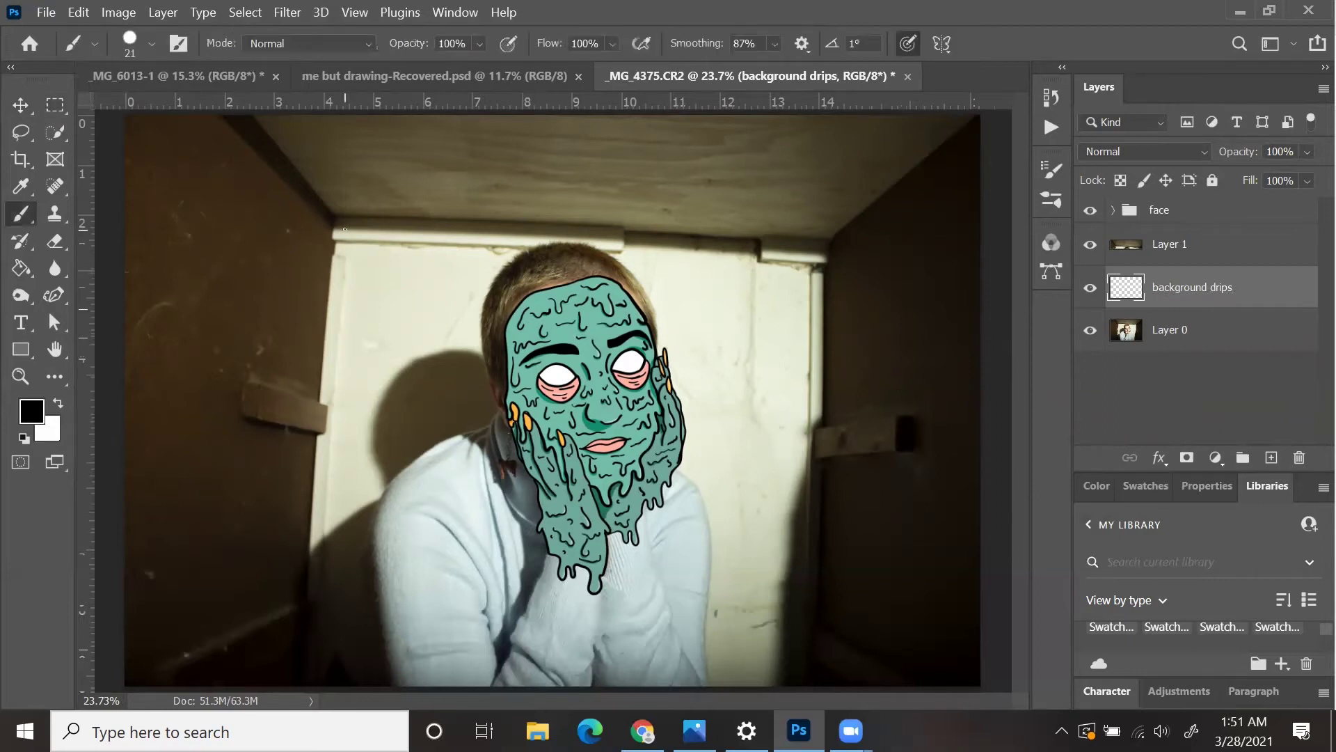
{"action": "left_click", "coordinate": [152, 44]}
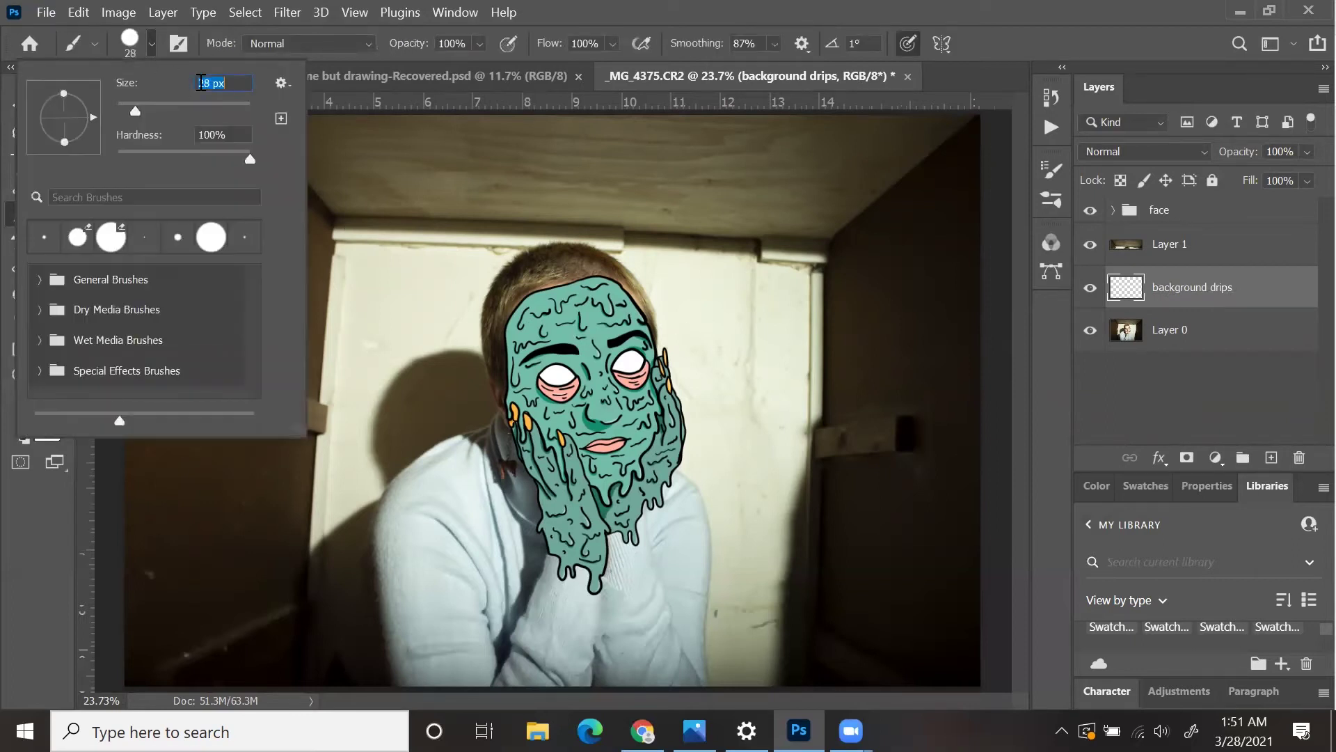
{"action": "key", "text": "Return"}
{"action": "key", "text": "ctrl+plus"}
{"action": "key", "text": "ctrl+plus"}
{"action": "key", "text": "ctrl+plus"}
{"action": "scroll", "coordinate": [516, 68], "scroll_direction": "left", "scroll_amount": 4}
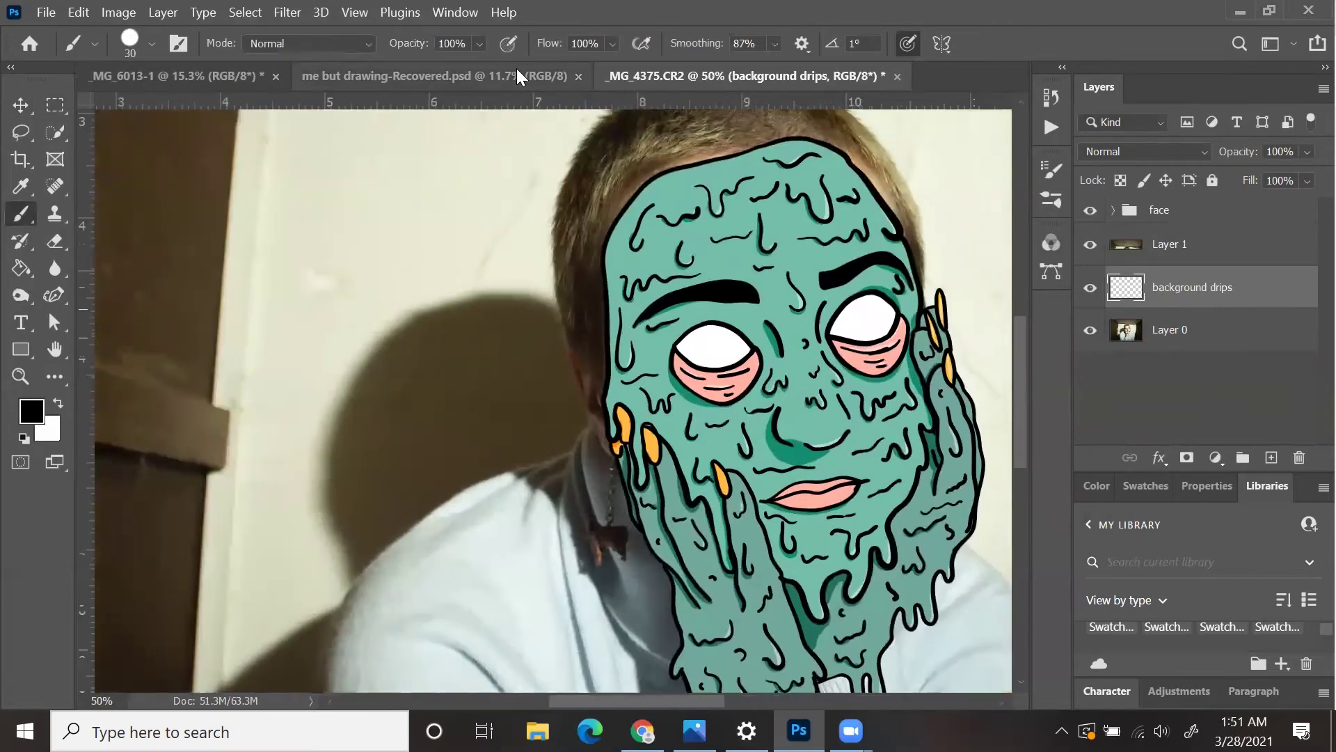
{"action": "scroll", "coordinate": [516, 68], "scroll_direction": "up", "scroll_amount": 3}
{"action": "mouse_move", "coordinate": [388, 228]}
{"action": "left_mouse_down"}
{"action": "mouse_move", "coordinate": [487, 431]}
{"action": "mouse_move", "coordinate": [511, 540]}
{"action": "mouse_move", "coordinate": [625, 305]}
{"action": "mouse_move", "coordinate": [675, 332]}
{"action": "mouse_move", "coordinate": [764, 253]}
{"action": "mouse_move", "coordinate": [807, 245]}
{"action": "left_mouse_up"}
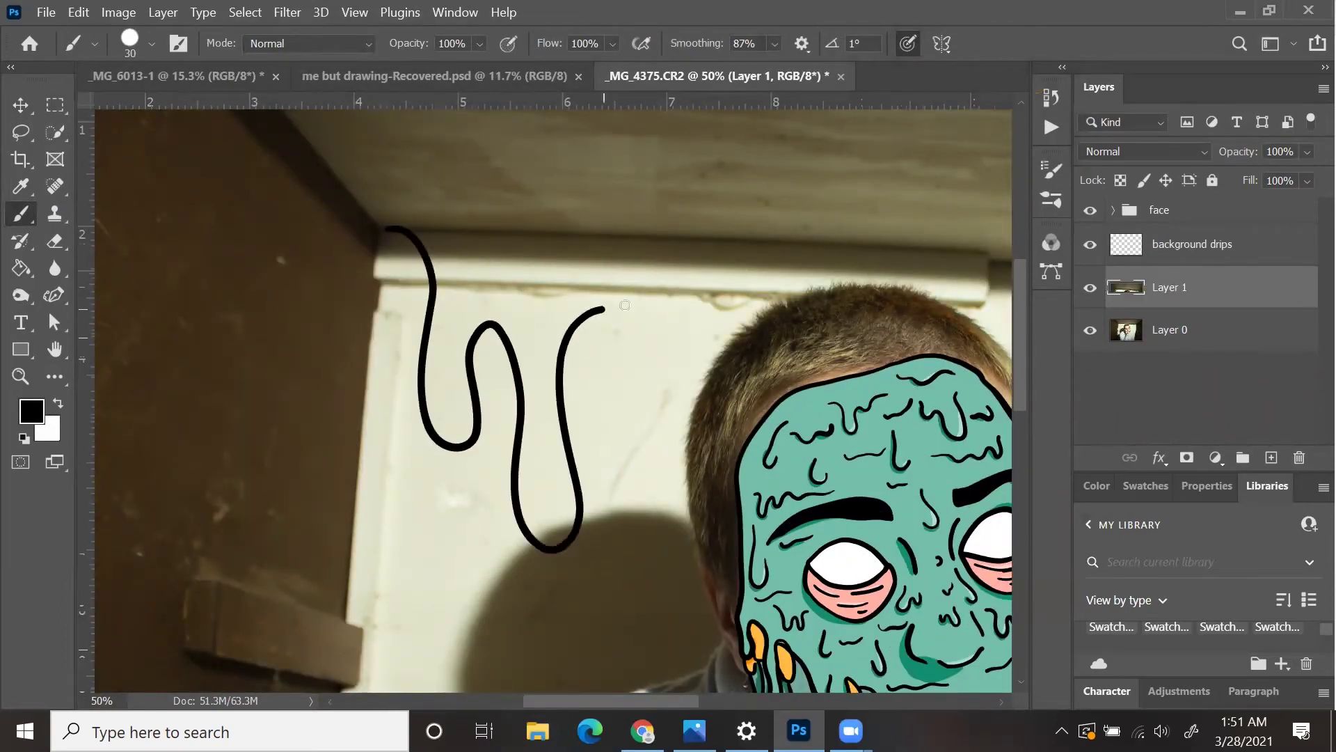
{"action": "scroll", "coordinate": [801, 247], "scroll_direction": "right", "scroll_amount": 6}
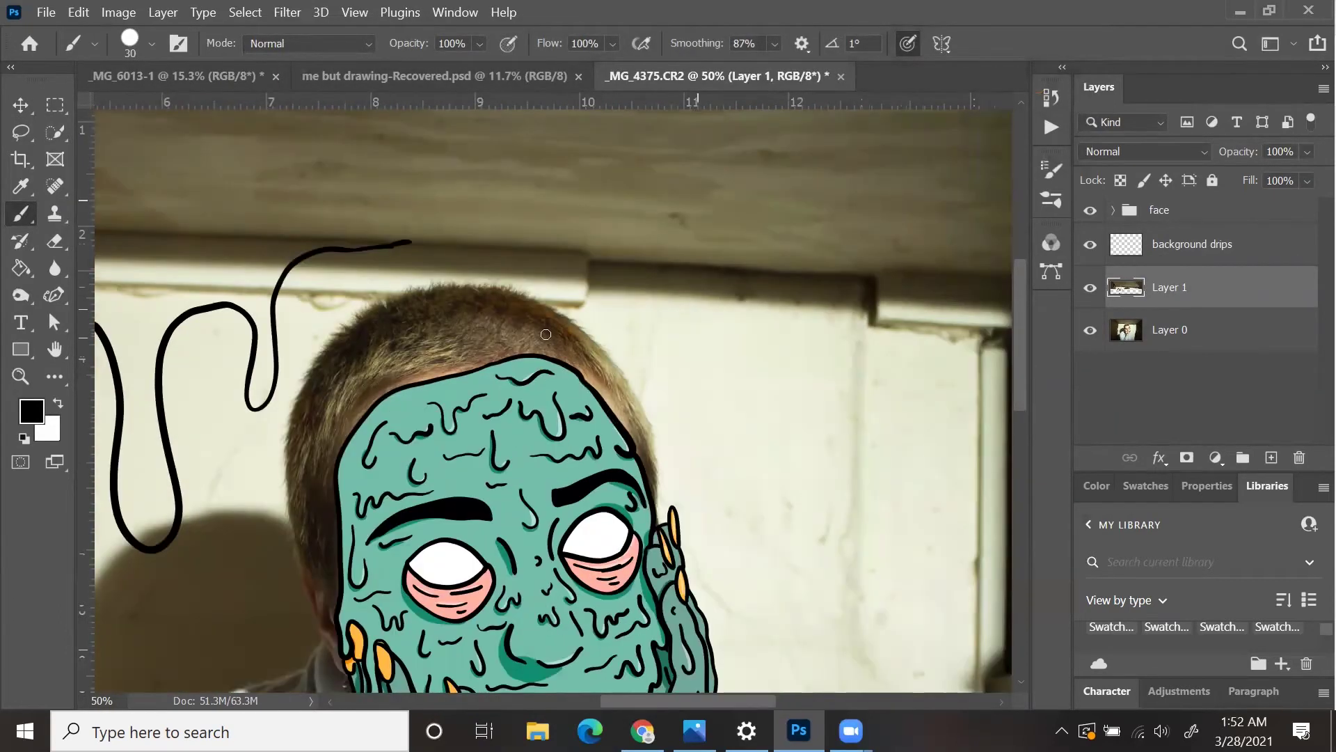
Outline more black drips along the ceiling edge between the head and the right wall, undoing a misplaced stroke.
{"action": "mouse_move", "coordinate": [536, 249]}
{"action": "left_mouse_down"}
{"action": "mouse_move", "coordinate": [602, 267]}
{"action": "mouse_move", "coordinate": [622, 344]}
{"action": "mouse_move", "coordinate": [648, 264]}
{"action": "left_mouse_up"}
{"action": "mouse_move", "coordinate": [672, 268]}
{"action": "left_mouse_down"}
{"action": "mouse_move", "coordinate": [700, 348]}
{"action": "mouse_move", "coordinate": [992, 278]}
{"action": "left_mouse_up"}
{"action": "scroll", "coordinate": [992, 278], "scroll_direction": "right", "scroll_amount": 5}
{"action": "scroll", "coordinate": [992, 278], "scroll_direction": "down", "scroll_amount": 2}
{"action": "key", "text": "ctrl+z"}
{"action": "mouse_move", "coordinate": [754, 194]}
{"action": "left_mouse_down"}
{"action": "mouse_move", "coordinate": [693, 423]}
{"action": "mouse_move", "coordinate": [791, 518]}
{"action": "mouse_move", "coordinate": [781, 273]}
{"action": "mouse_move", "coordinate": [815, 194]}
{"action": "left_mouse_up"}
Outline two black teardrops falling down the wall on the right side of the figure.
{"action": "key", "text": "ctrl+minus"}
{"action": "scroll", "coordinate": [849, 216], "scroll_direction": "down", "scroll_amount": 4}
{"action": "scroll", "coordinate": [849, 216], "scroll_direction": "left", "scroll_amount": 5}
{"action": "scroll", "coordinate": [849, 215], "scroll_direction": "right", "scroll_amount": 5}
{"action": "key", "text": "ctrl+plus"}
{"action": "left_click_drag", "start_coordinate": [580, 322], "coordinate": [583, 319]}
{"action": "left_click_drag", "start_coordinate": [712, 530], "coordinate": [715, 533]}
Outline a splat on the sweater's shoulder and a teardrop on the wall beside the shadow, redoing a bad stroke.
{"action": "scroll", "coordinate": [710, 469], "scroll_direction": "left", "scroll_amount": 5}
{"action": "scroll", "coordinate": [710, 469], "scroll_direction": "down", "scroll_amount": 3}
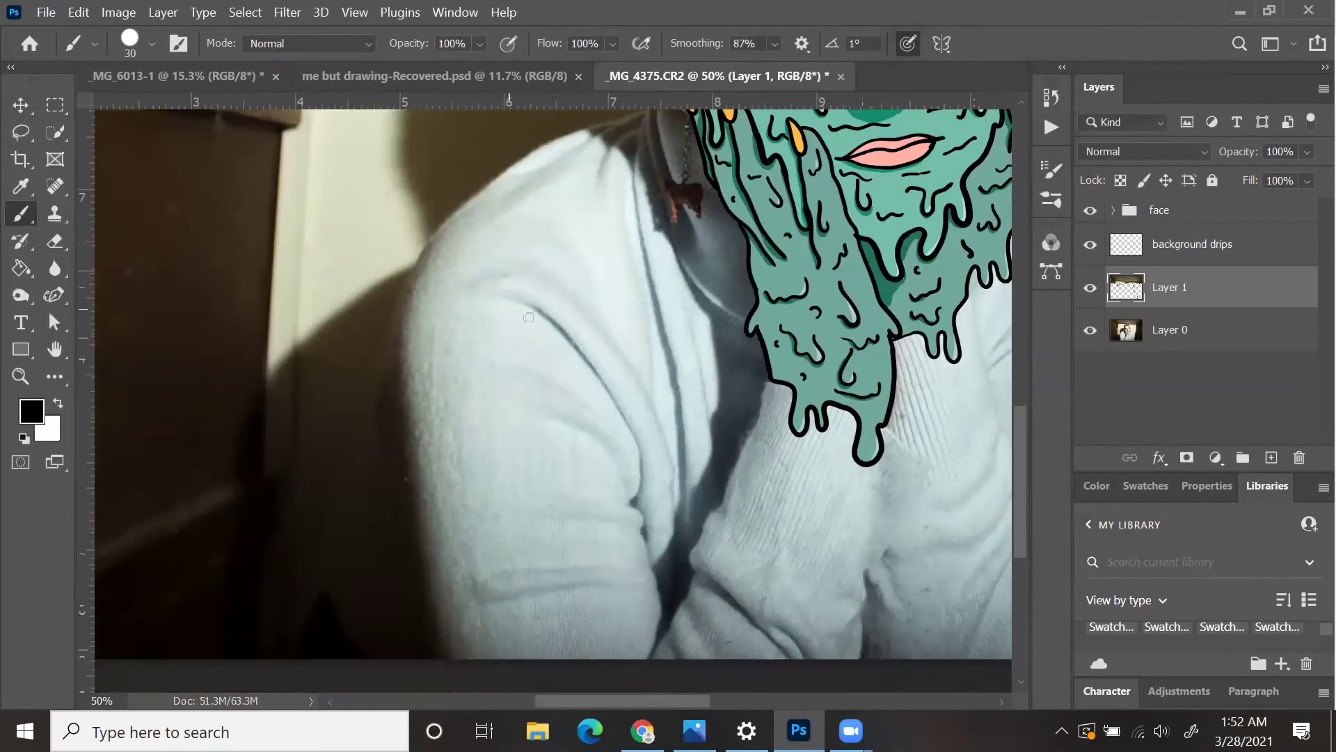
{"action": "scroll", "coordinate": [513, 206], "scroll_direction": "up", "scroll_amount": 2}
{"action": "mouse_move", "coordinate": [491, 293]}
{"action": "left_mouse_down"}
{"action": "mouse_move", "coordinate": [522, 249]}
{"action": "mouse_move", "coordinate": [491, 295]}
{"action": "left_mouse_up"}
{"action": "key", "text": "ctrl+z"}
{"action": "mouse_move", "coordinate": [561, 245]}
{"action": "left_mouse_down"}
{"action": "mouse_move", "coordinate": [504, 312]}
{"action": "mouse_move", "coordinate": [563, 247]}
{"action": "left_mouse_up"}
{"action": "scroll", "coordinate": [446, 334], "scroll_direction": "up", "scroll_amount": 5}
{"action": "scroll", "coordinate": [390, 418], "scroll_direction": "down", "scroll_amount": 1}
{"action": "mouse_move", "coordinate": [382, 430]}
{"action": "left_mouse_down"}
{"action": "mouse_move", "coordinate": [377, 404]}
{"action": "mouse_move", "coordinate": [385, 432]}
{"action": "left_mouse_up"}
{"action": "scroll", "coordinate": [376, 348], "scroll_direction": "down", "scroll_amount": 1}
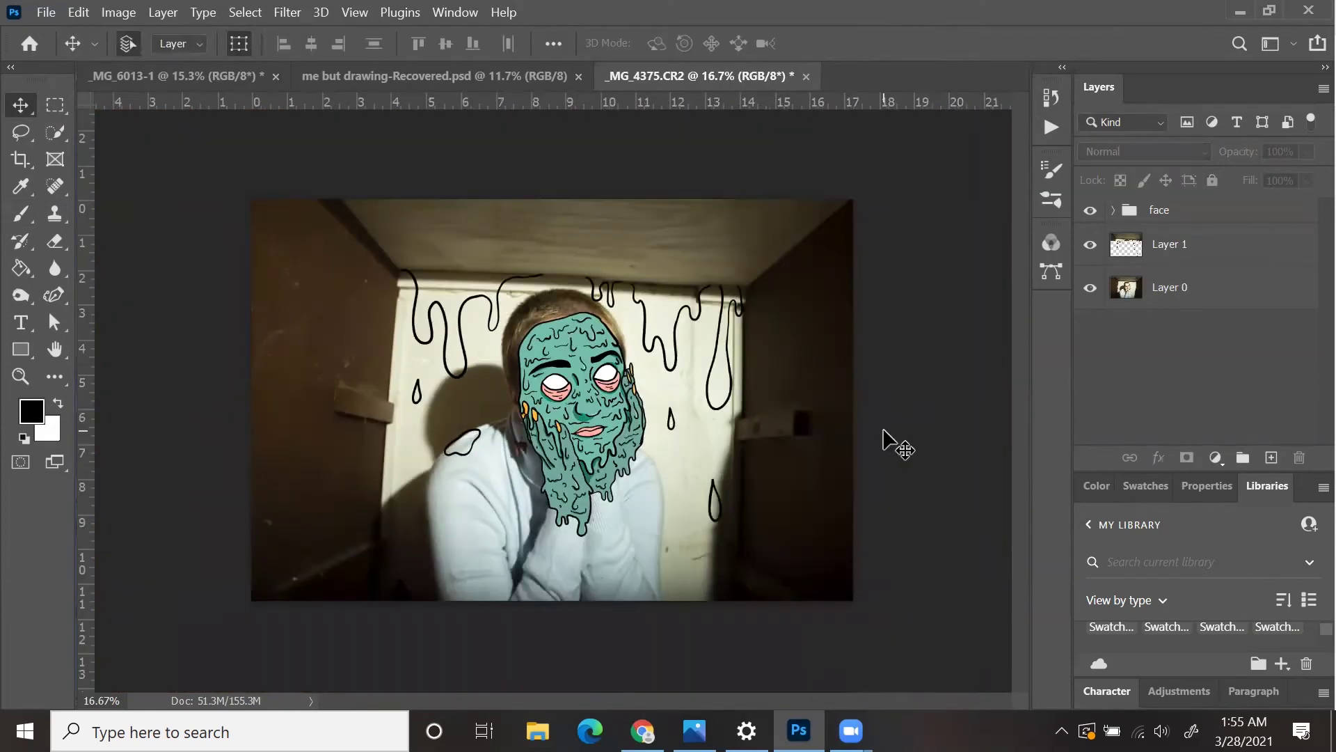
Create a new layer above the face group and set the brush size to 45 px.
{"action": "left_click", "coordinate": [1272, 457]}
{"action": "left_click_drag", "start_coordinate": [1193, 227], "coordinate": [1176, 251]}
{"action": "key", "text": "b"}
{"action": "left_click", "coordinate": [1272, 457]}
{"action": "key", "text": "ctrl+plus"}
{"action": "left_click", "coordinate": [151, 44]}
{"action": "type", "text": "45"}
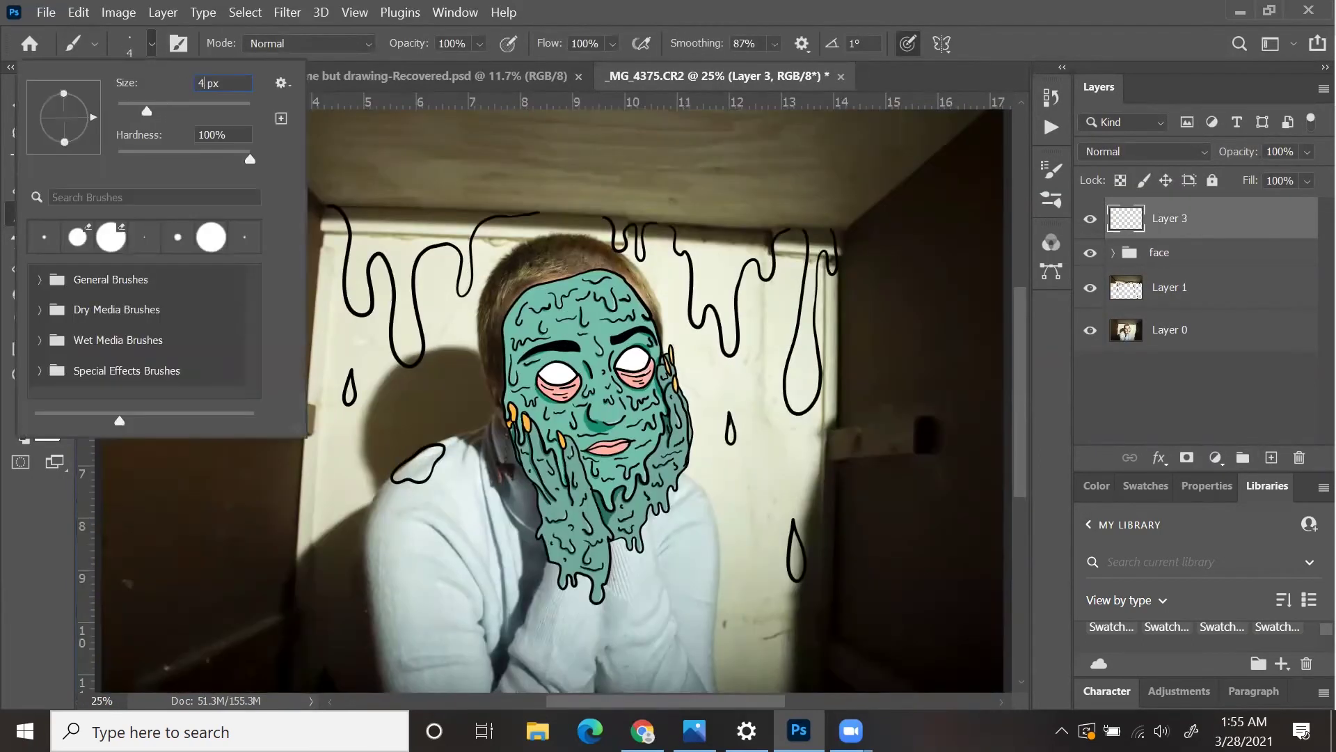
{"action": "key", "text": "Return"}
Trace the left wall edge and the ceiling edges of the box with black lines on the new layer.
{"action": "scroll", "coordinate": [209, 149], "scroll_direction": "down", "scroll_amount": 2}
{"action": "left_click_drag", "start_coordinate": [297, 506], "coordinate": [305, 341]}
{"action": "left_click_drag", "start_coordinate": [306, 301], "coordinate": [317, 162]}
{"action": "scroll", "coordinate": [318, 167], "scroll_direction": "up", "scroll_amount": 2}
{"action": "key", "text": "ctrl+z"}
{"action": "left_click_drag", "start_coordinate": [320, 252], "coordinate": [323, 209]}
{"action": "scroll", "coordinate": [520, 299], "scroll_direction": "right", "scroll_amount": 3}
{"action": "left_click_drag", "start_coordinate": [622, 234], "coordinate": [769, 110]}
{"action": "scroll", "coordinate": [768, 118], "scroll_direction": "left", "scroll_amount": 4}
{"action": "scroll", "coordinate": [769, 118], "scroll_direction": "up", "scroll_amount": 1}
{"action": "mouse_move", "coordinate": [372, 286]}
{"action": "left_mouse_down"}
{"action": "mouse_move", "coordinate": [271, 187]}
{"action": "mouse_move", "coordinate": [481, 290]}
{"action": "mouse_move", "coordinate": [890, 316]}
{"action": "left_mouse_up"}
Trace the right wall edge down to the floor and outline the wooden block on the right wall in black.
{"action": "scroll", "coordinate": [859, 321], "scroll_direction": "right", "scroll_amount": 4}
{"action": "left_click", "coordinate": [752, 512], "text": "shift"}
{"action": "scroll", "coordinate": [750, 511], "scroll_direction": "down", "scroll_amount": 5}
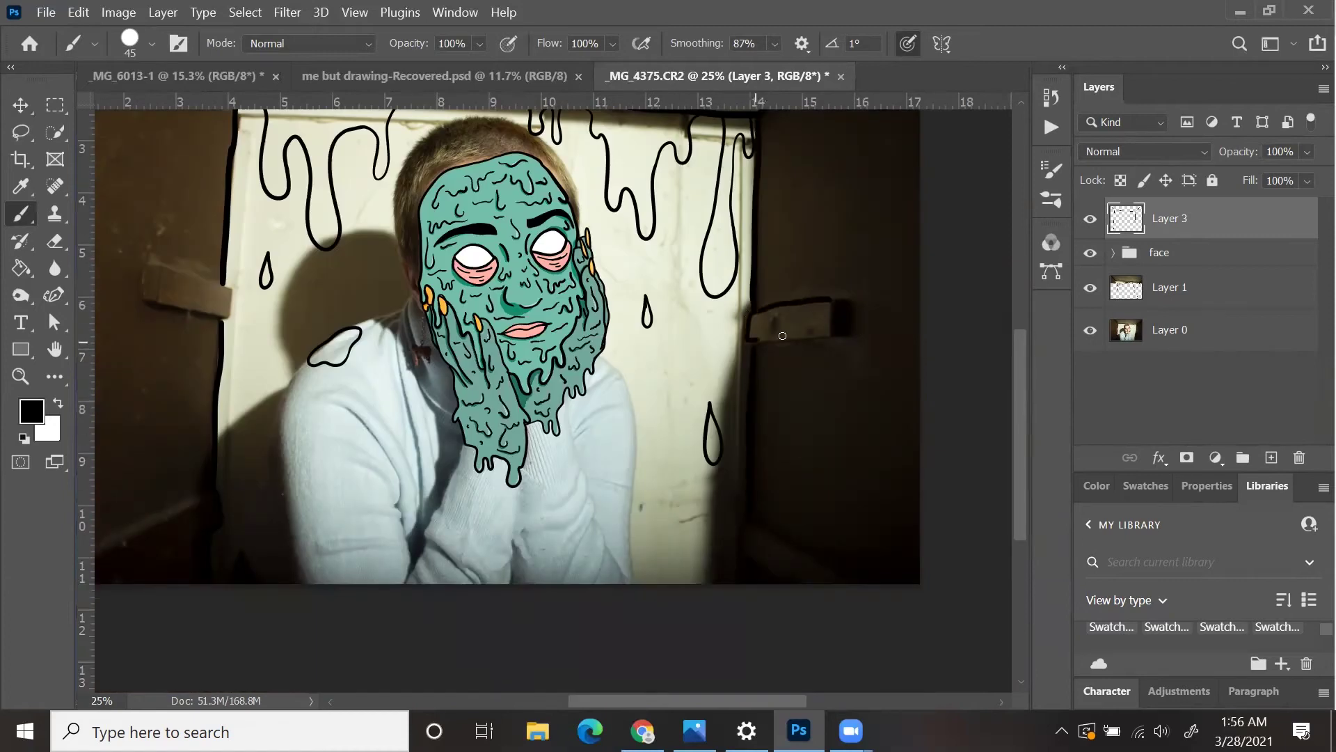
{"action": "left_click_drag", "start_coordinate": [782, 335], "coordinate": [750, 340]}
{"action": "scroll", "coordinate": [753, 410], "scroll_direction": "down", "scroll_amount": 3}
{"action": "scroll", "coordinate": [487, 445], "scroll_direction": "left", "scroll_amount": 5}
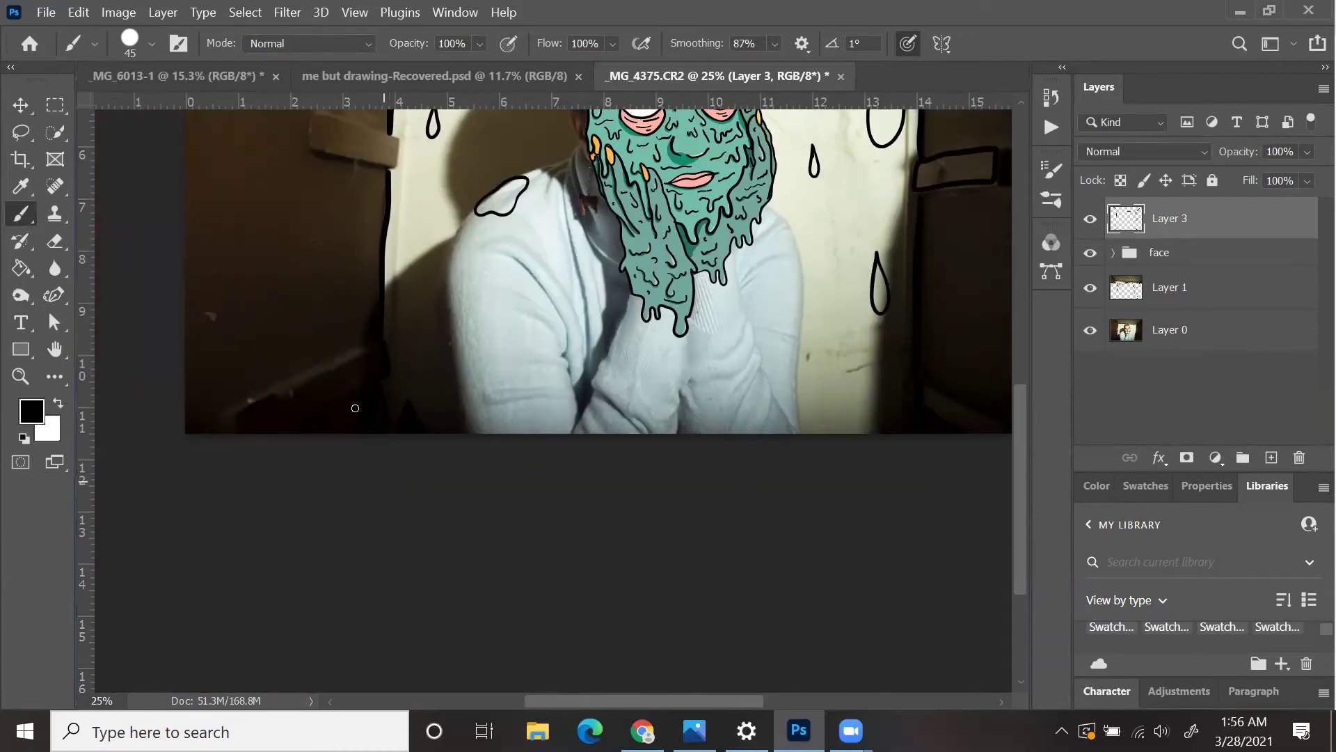
{"action": "scroll", "coordinate": [327, 362], "scroll_direction": "up", "scroll_amount": 3}
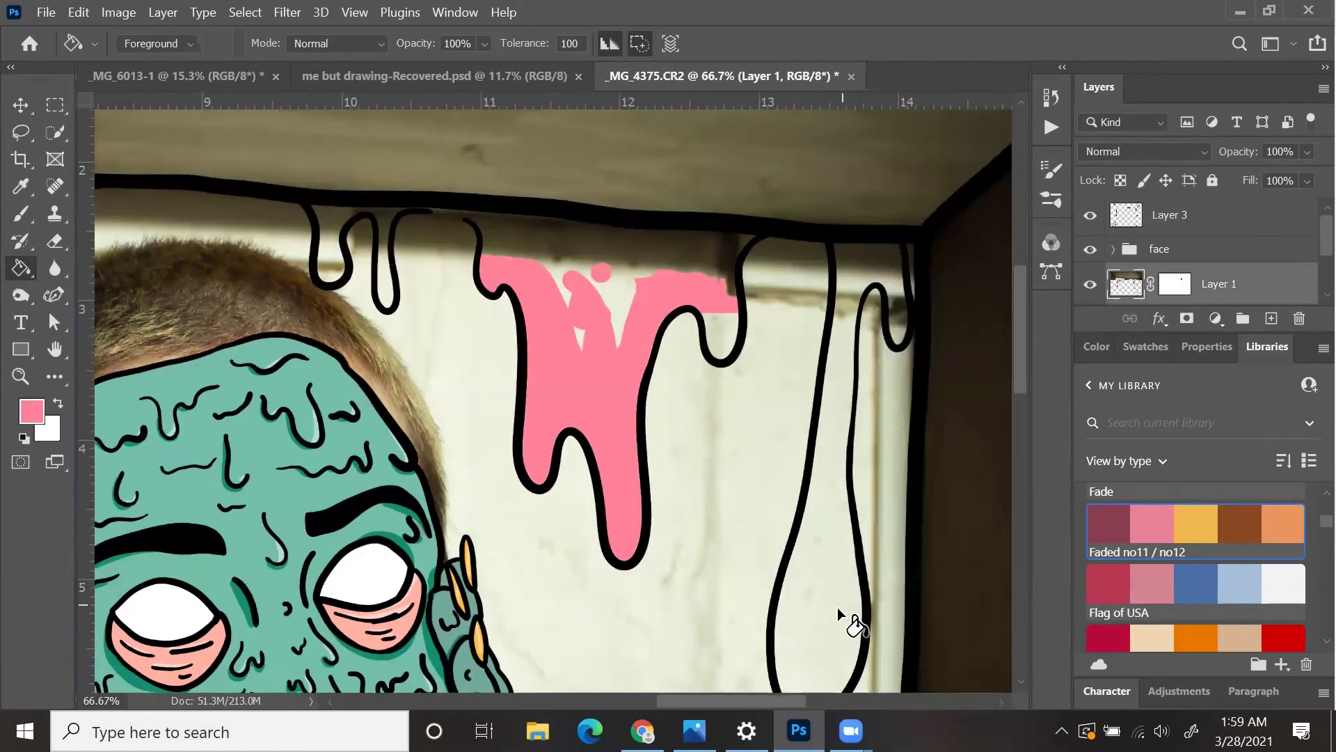
Fill the long drip near the right wall and the drips left of the head with pink on Layer 1.
{"action": "left_click", "coordinate": [838, 607]}
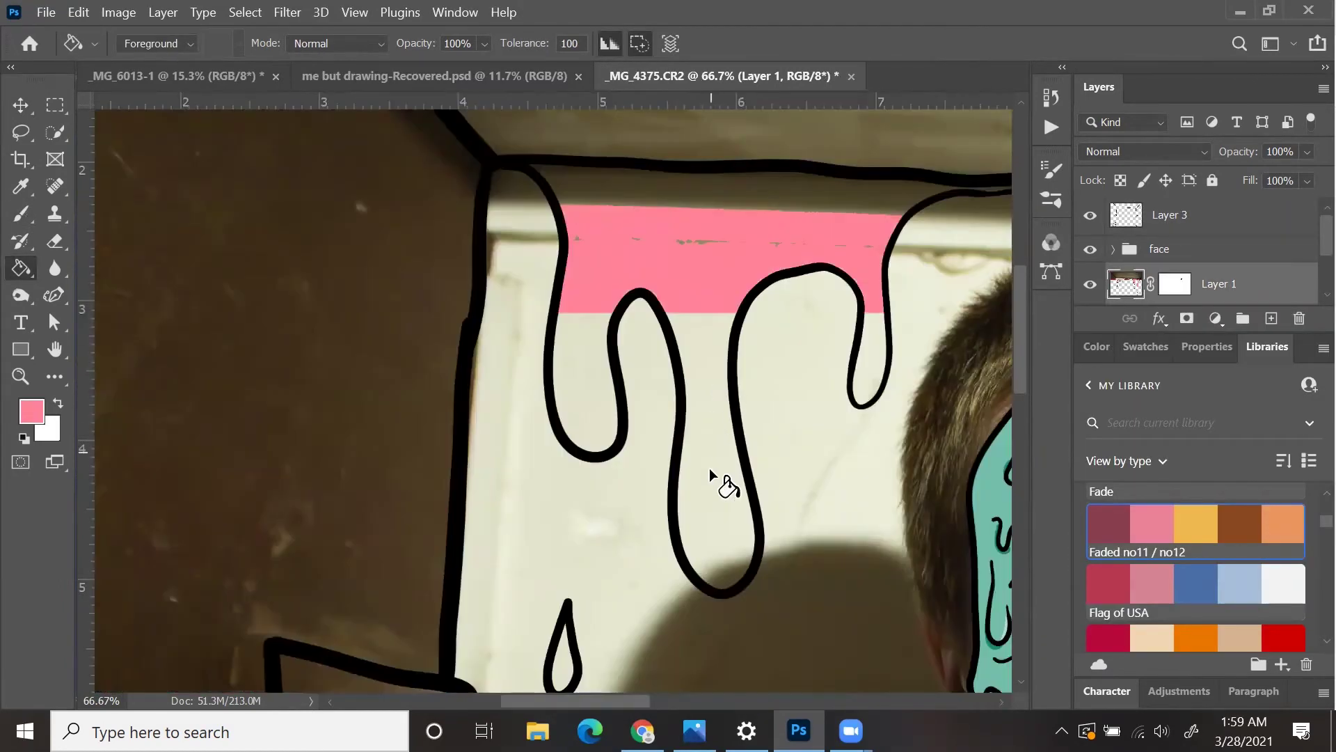
{"action": "left_click", "coordinate": [709, 468]}
{"action": "left_click", "coordinate": [607, 426]}
{"action": "left_click", "coordinate": [867, 360]}
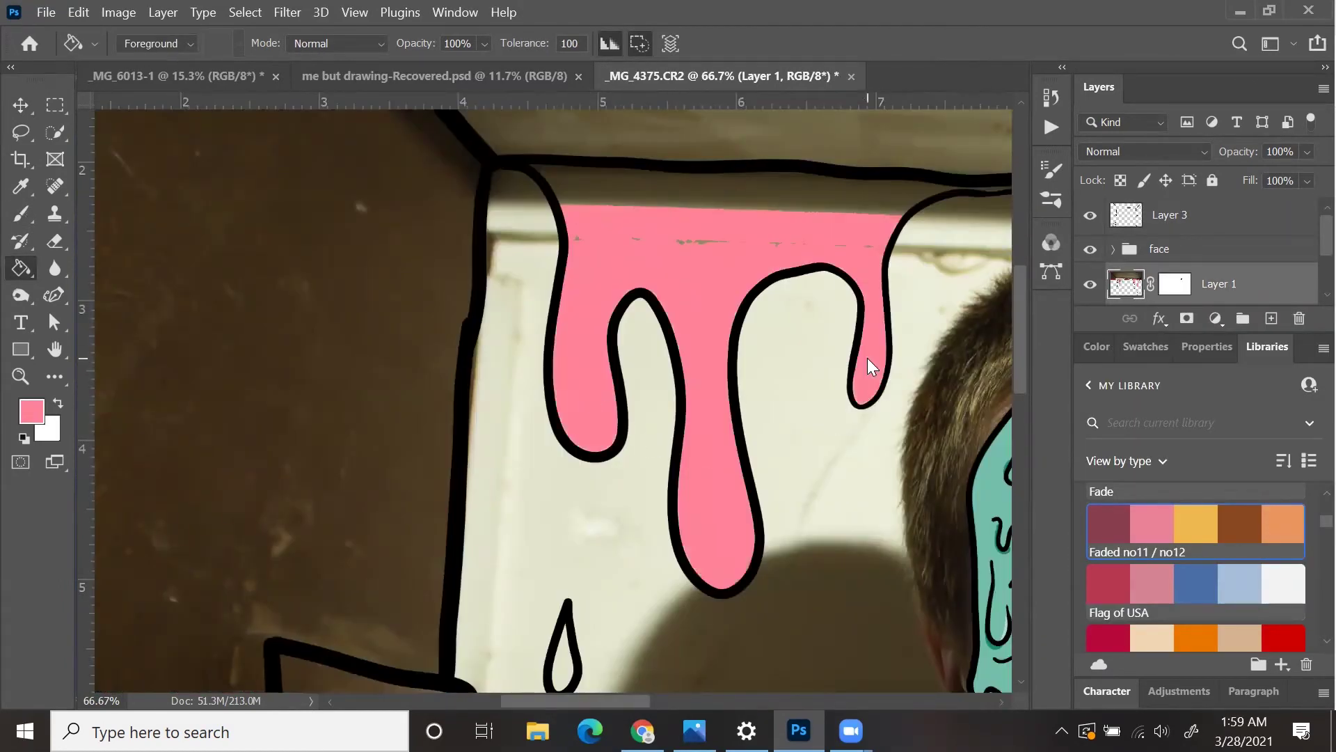
Fill the small outlined teardrops on the wall with pink using the Paint Bucket.
{"action": "scroll", "coordinate": [867, 357], "scroll_direction": "down", "scroll_amount": 4}
{"action": "left_click", "coordinate": [564, 404]}
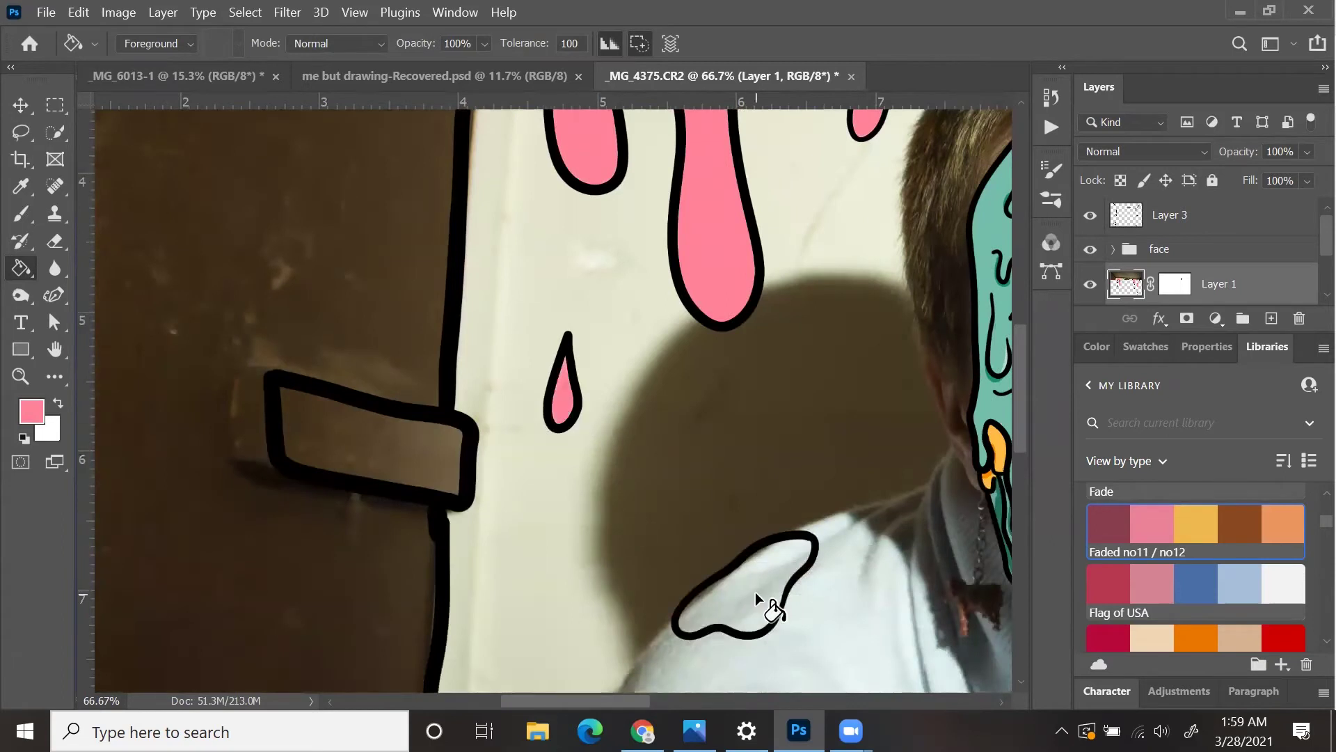
{"action": "scroll", "coordinate": [756, 594], "scroll_direction": "right", "scroll_amount": 17}
{"action": "scroll", "coordinate": [696, 591], "scroll_direction": "down", "scroll_amount": 4}
{"action": "scroll", "coordinate": [777, 604], "scroll_direction": "down", "scroll_amount": 1}
{"action": "left_click", "coordinate": [742, 476]}
Paint pink over the unfilled gaps in the drips right of the head, up to the black ceiling line.
{"action": "scroll", "coordinate": [741, 475], "scroll_direction": "down", "scroll_amount": 4}
{"action": "scroll", "coordinate": [742, 475], "scroll_direction": "left", "scroll_amount": 4}
{"action": "scroll", "coordinate": [742, 475], "scroll_direction": "up", "scroll_amount": 15}
{"action": "scroll", "coordinate": [741, 475], "scroll_direction": "right", "scroll_amount": 2}
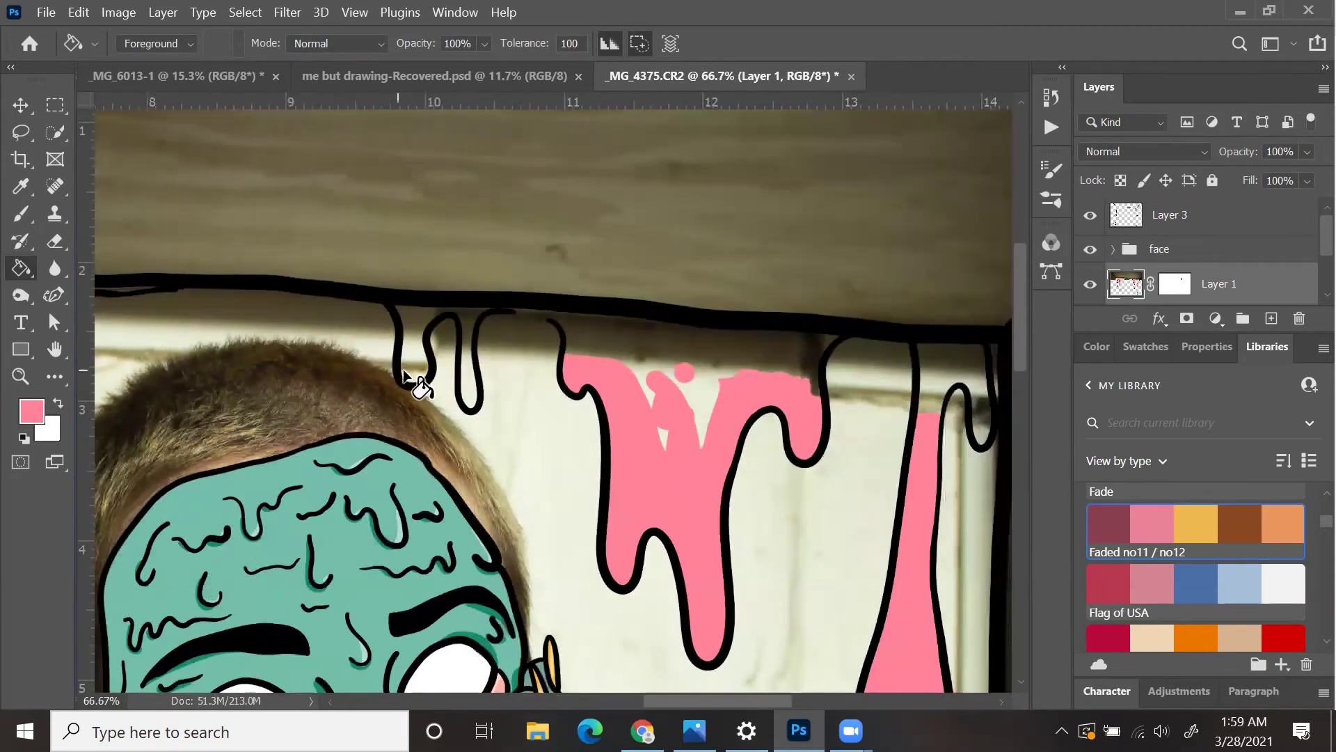
{"action": "key", "text": "b"}
{"action": "scroll", "coordinate": [497, 389], "scroll_direction": "up", "scroll_amount": 3}
{"action": "mouse_move", "coordinate": [498, 393]}
{"action": "left_mouse_down"}
{"action": "mouse_move", "coordinate": [431, 300]}
{"action": "mouse_move", "coordinate": [427, 327]}
{"action": "mouse_move", "coordinate": [418, 254]}
{"action": "left_mouse_up"}
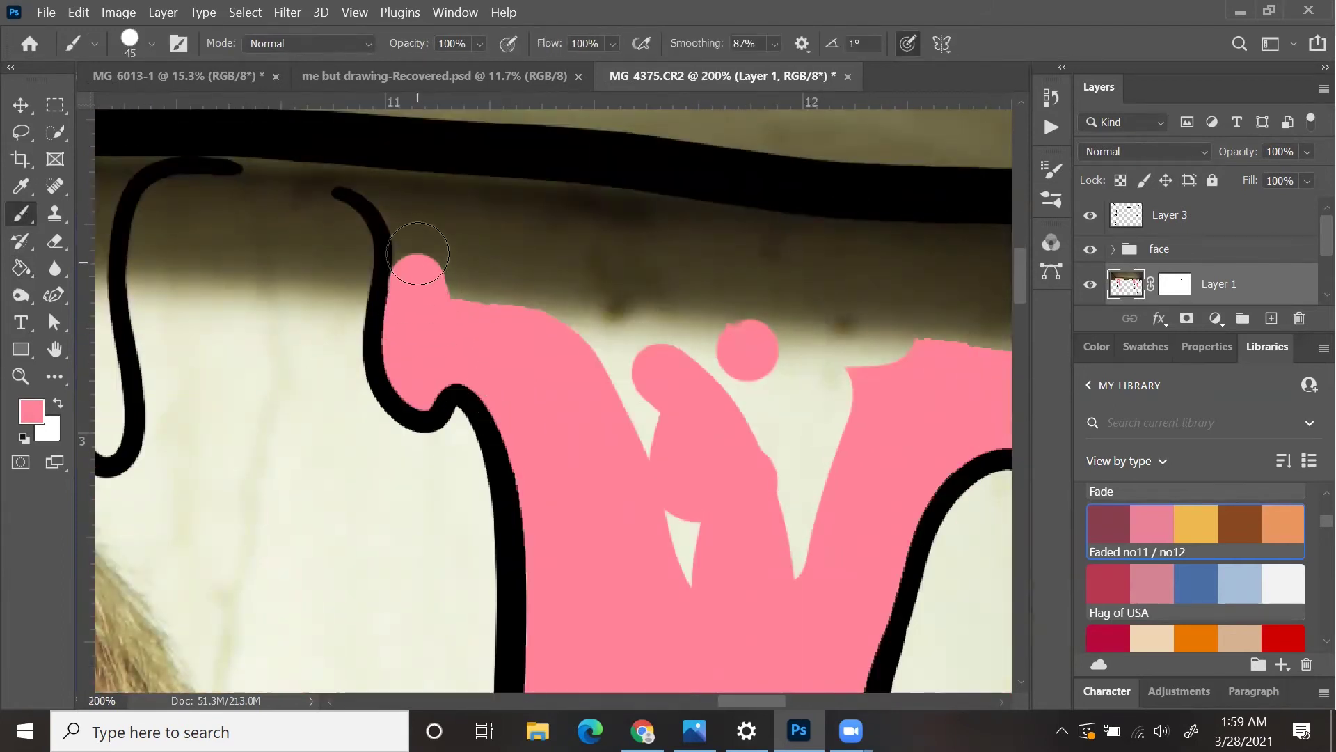
{"action": "mouse_move", "coordinate": [357, 180]}
{"action": "left_mouse_down"}
{"action": "mouse_move", "coordinate": [412, 223]}
{"action": "mouse_move", "coordinate": [423, 301]}
{"action": "left_mouse_up"}
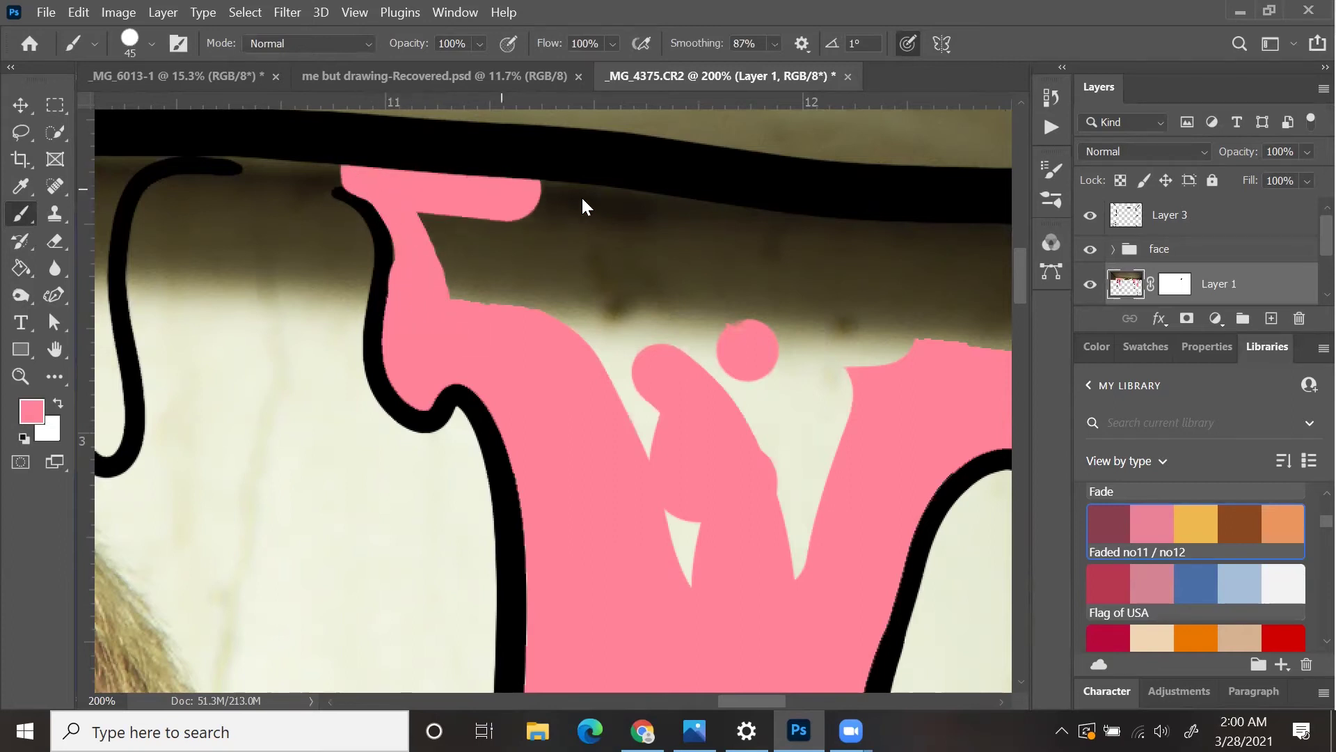
{"action": "scroll", "coordinate": [642, 238], "scroll_direction": "right", "scroll_amount": 5}
{"action": "mouse_move", "coordinate": [669, 408]}
{"action": "left_mouse_down"}
{"action": "mouse_move", "coordinate": [677, 433]}
{"action": "mouse_move", "coordinate": [662, 323]}
{"action": "mouse_move", "coordinate": [677, 257]}
{"action": "mouse_move", "coordinate": [745, 202]}
{"action": "mouse_move", "coordinate": [757, 229]}
{"action": "mouse_move", "coordinate": [668, 356]}
{"action": "left_mouse_up"}
{"action": "left_click_drag", "start_coordinate": [188, 208], "coordinate": [710, 242]}
{"action": "left_click_drag", "start_coordinate": [870, 213], "coordinate": [453, 179]}
{"action": "left_click", "coordinate": [633, 278]}
{"action": "mouse_move", "coordinate": [771, 513]}
{"action": "left_mouse_down"}
{"action": "mouse_move", "coordinate": [765, 459]}
{"action": "mouse_move", "coordinate": [658, 287]}
{"action": "left_mouse_up"}
{"action": "mouse_move", "coordinate": [593, 236]}
{"action": "left_mouse_down"}
{"action": "mouse_move", "coordinate": [607, 369]}
{"action": "mouse_move", "coordinate": [595, 259]}
{"action": "left_mouse_up"}
{"action": "mouse_move", "coordinate": [757, 237]}
{"action": "left_mouse_down"}
{"action": "mouse_move", "coordinate": [772, 366]}
{"action": "mouse_move", "coordinate": [760, 382]}
{"action": "left_mouse_up"}
{"action": "mouse_move", "coordinate": [644, 352]}
{"action": "left_mouse_down"}
{"action": "mouse_move", "coordinate": [680, 330]}
{"action": "mouse_move", "coordinate": [639, 432]}
{"action": "left_mouse_up"}
Paint pink over the tops of the drips left of the head, up to the ceiling line.
{"action": "scroll", "coordinate": [727, 417], "scroll_direction": "left", "scroll_amount": 5}
{"action": "left_click_drag", "start_coordinate": [717, 261], "coordinate": [526, 299]}
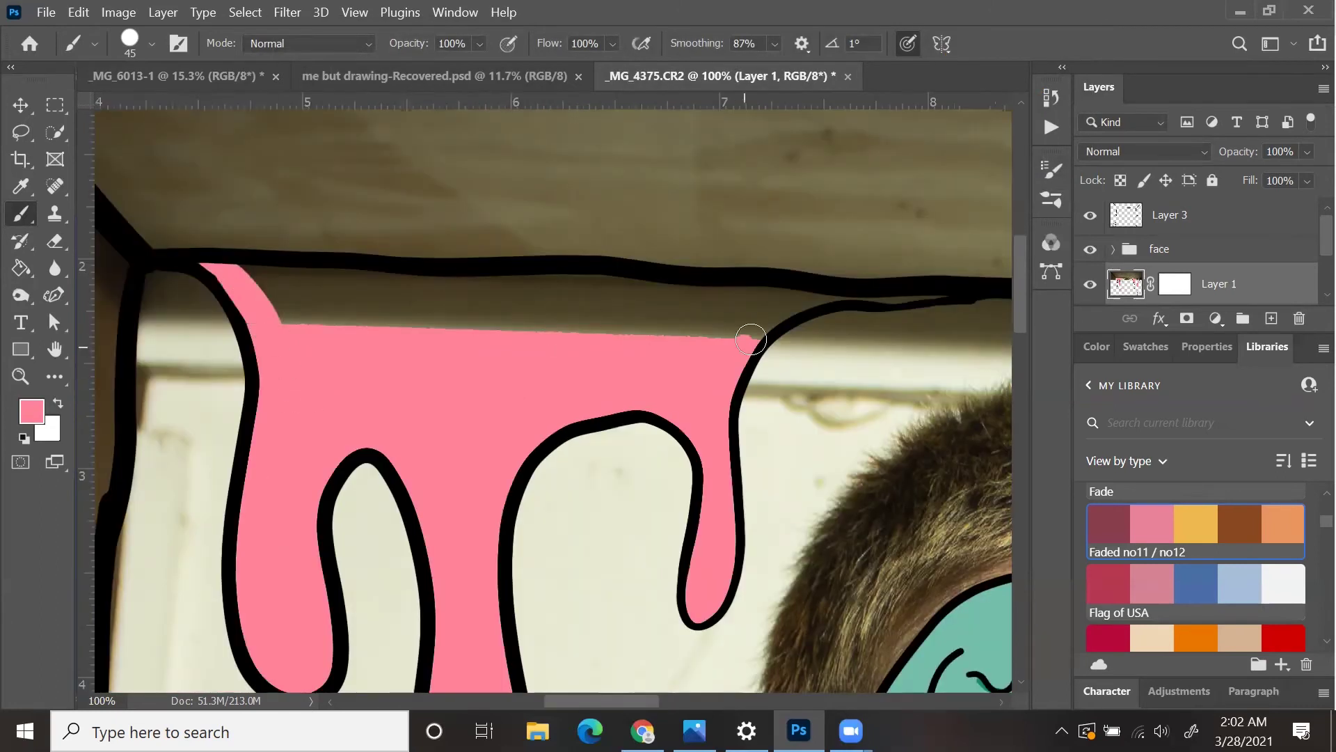
{"action": "mouse_move", "coordinate": [752, 339]}
{"action": "left_mouse_down"}
{"action": "mouse_move", "coordinate": [922, 287]}
{"action": "mouse_move", "coordinate": [742, 338]}
{"action": "left_mouse_up"}
{"action": "mouse_move", "coordinate": [684, 390]}
{"action": "left_mouse_down"}
{"action": "mouse_move", "coordinate": [438, 345]}
{"action": "mouse_move", "coordinate": [692, 298]}
{"action": "mouse_move", "coordinate": [716, 269]}
{"action": "left_mouse_up"}
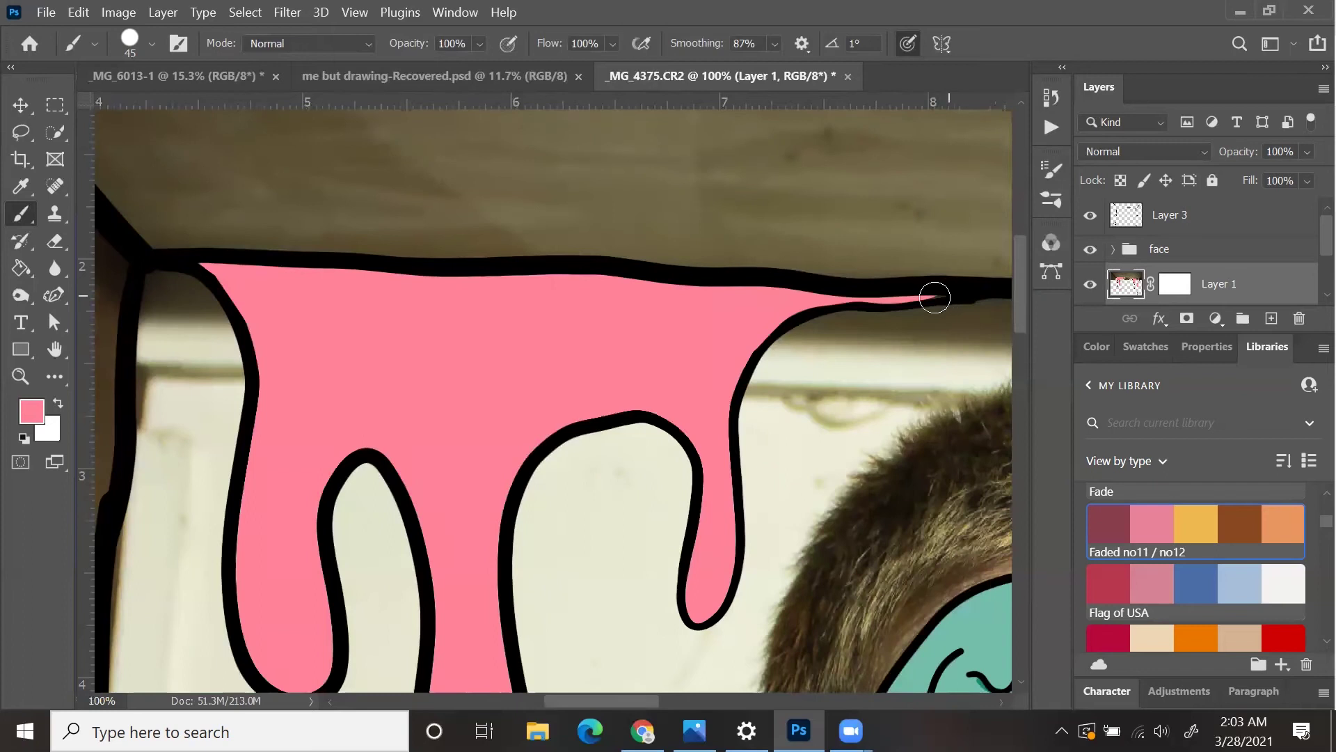
Fit the whole image in view and toggle the original photo layer's visibility to examine the result.
{"action": "key", "text": "ctrl+0"}
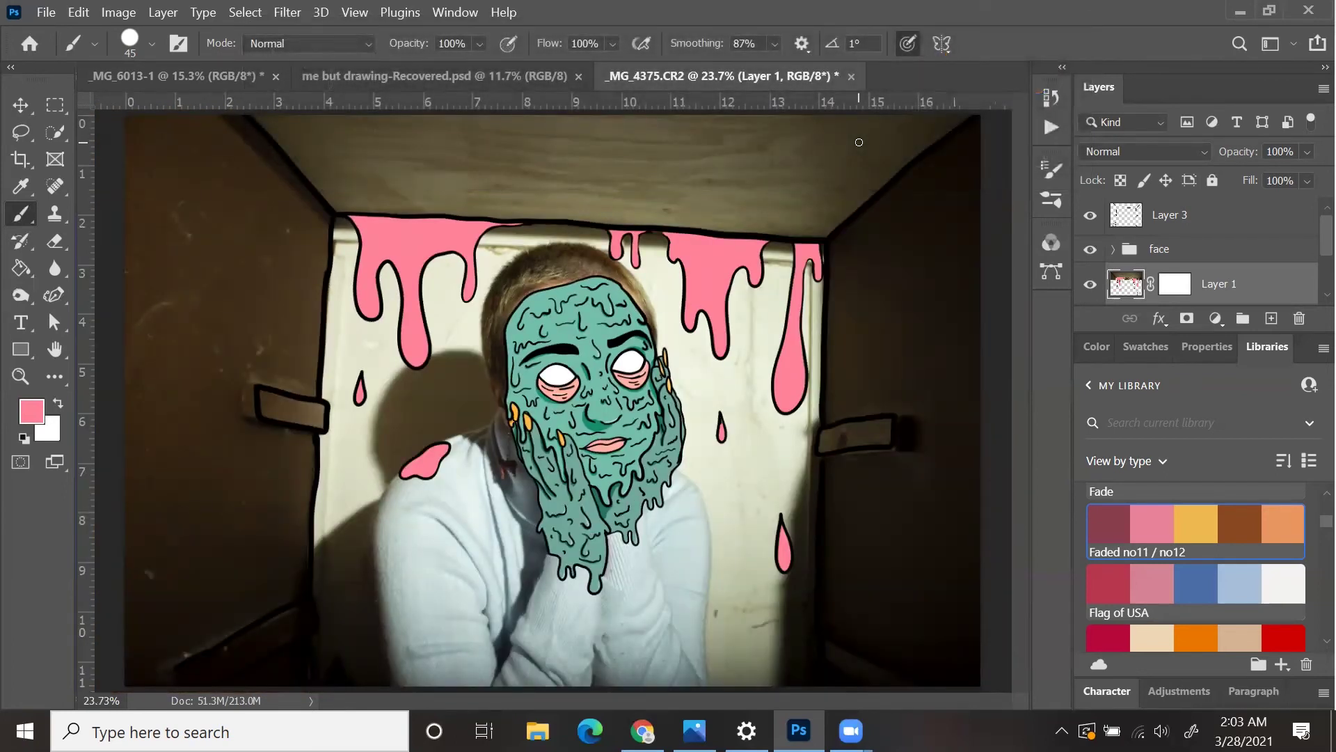
{"action": "scroll", "coordinate": [1098, 252], "scroll_direction": "down", "scroll_amount": 2}
{"action": "left_click", "coordinate": [1097, 287]}
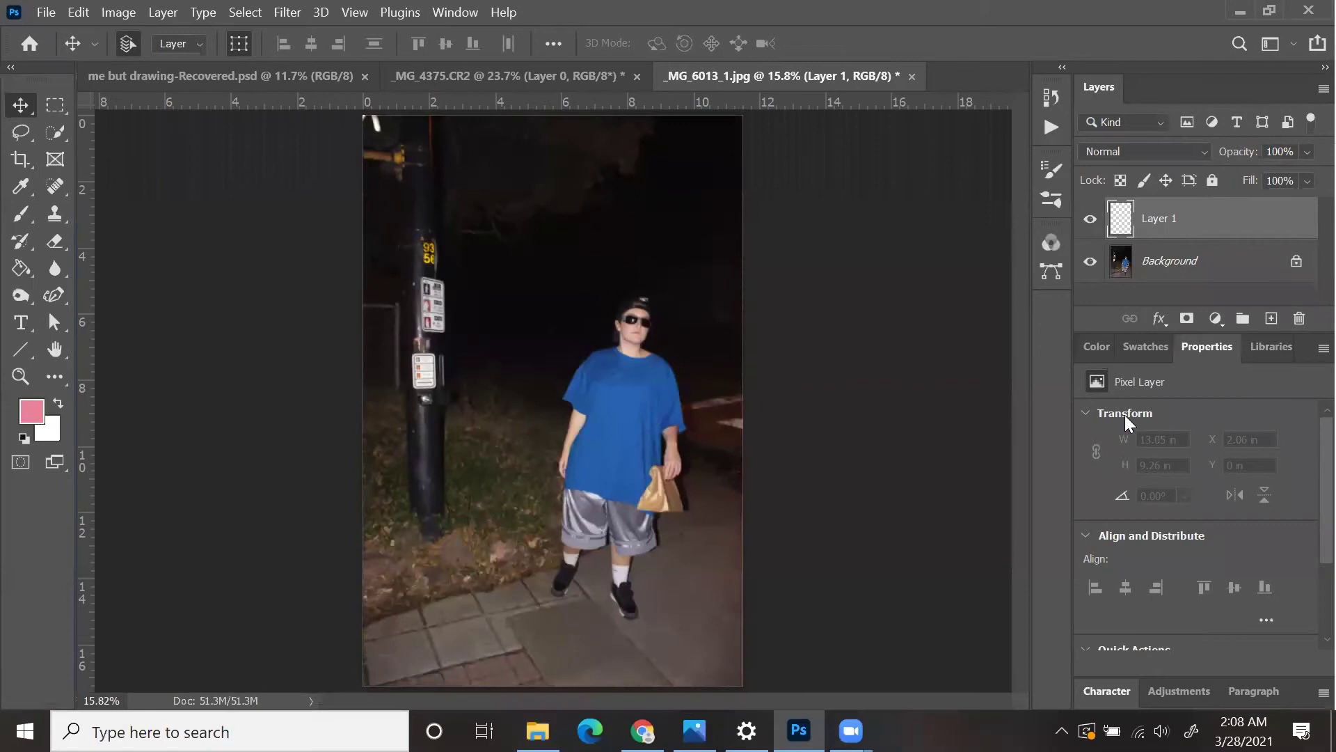
Rename the empty layer in the night street photo as "Lines" and paint three horizontal pink guide lines on it.
{"action": "left_click", "coordinate": [20, 213]}
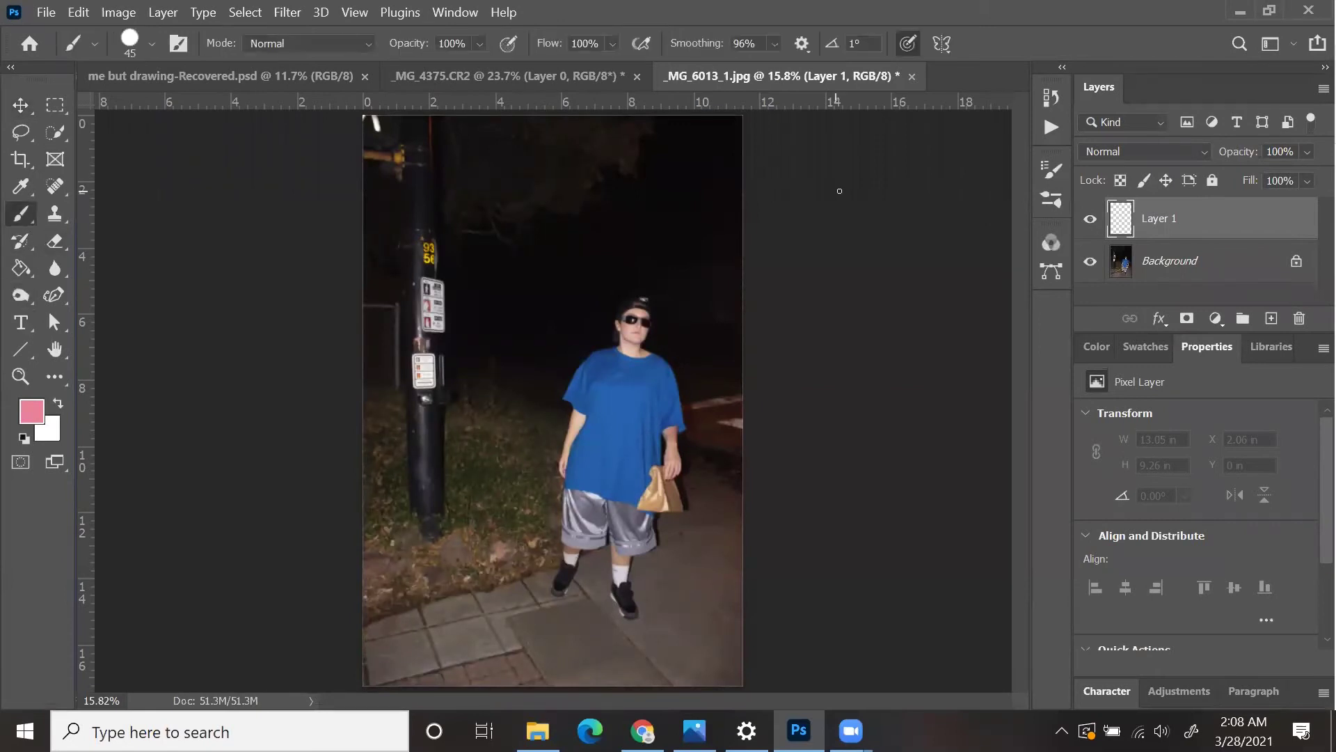
{"action": "double_click", "coordinate": [1160, 218]}
{"action": "type", "text": "Lines"}
{"action": "key", "text": "Return"}
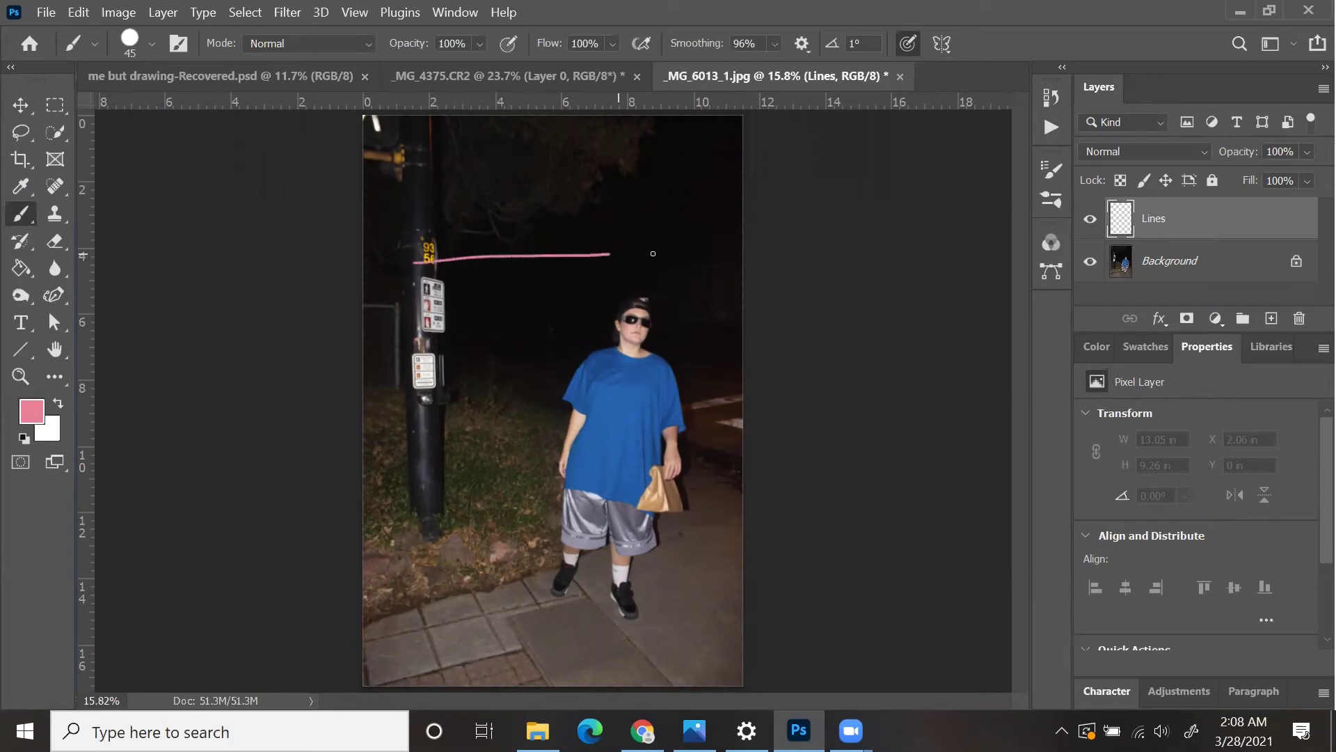
{"action": "left_click_drag", "start_coordinate": [652, 254], "coordinate": [729, 248]}
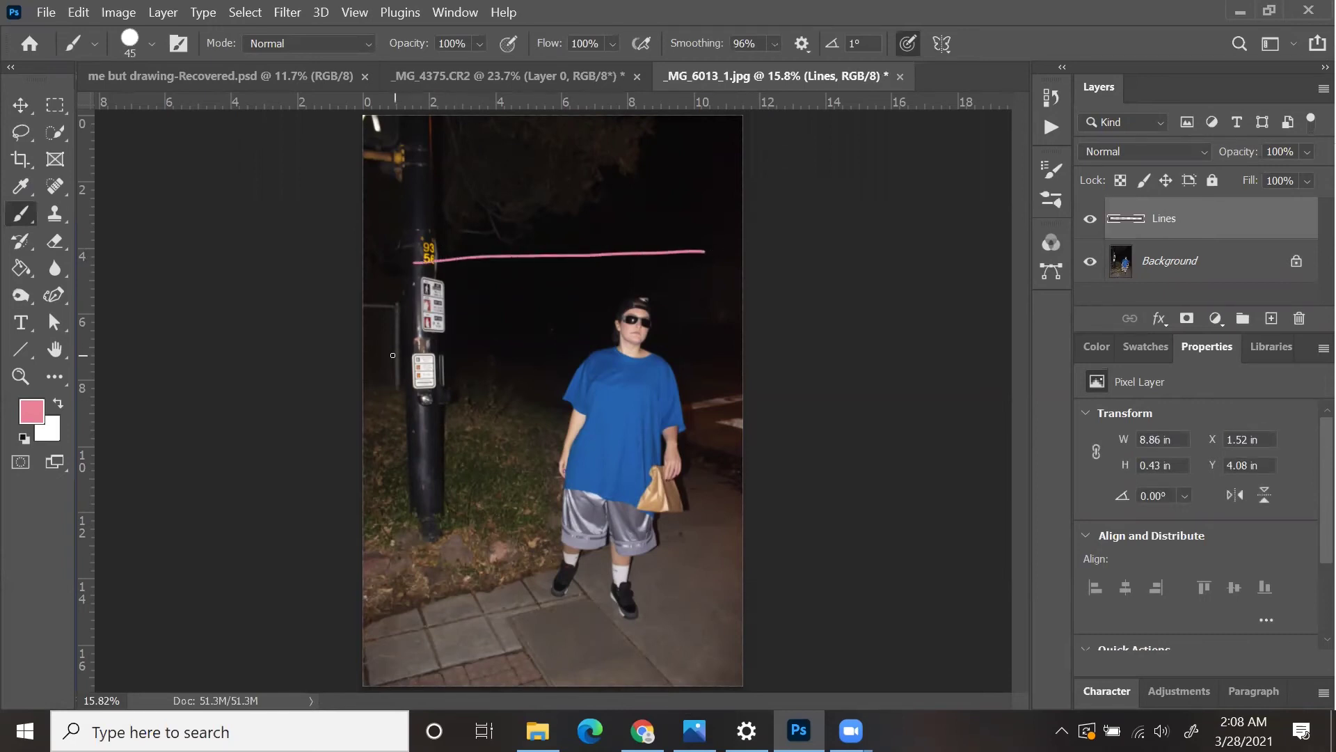
{"action": "left_click_drag", "start_coordinate": [373, 362], "coordinate": [563, 364]}
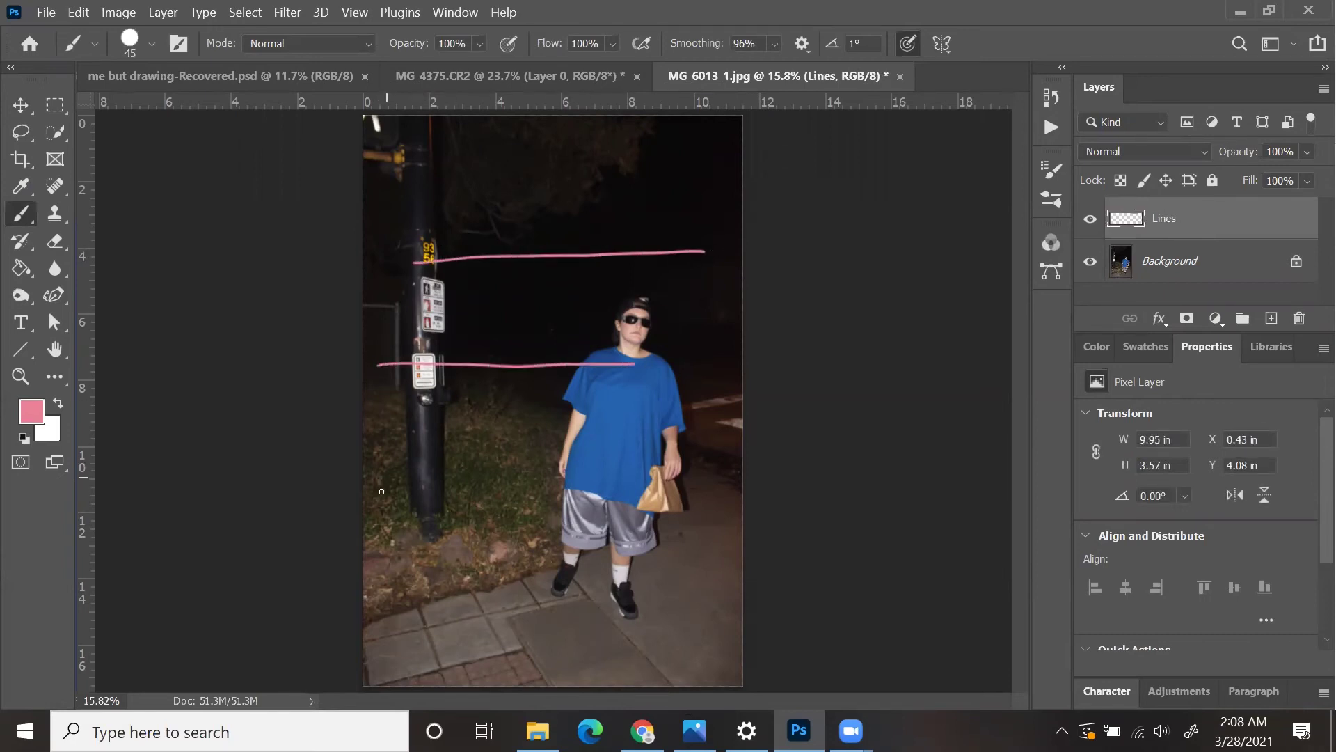
{"action": "left_click_drag", "start_coordinate": [558, 483], "coordinate": [592, 485]}
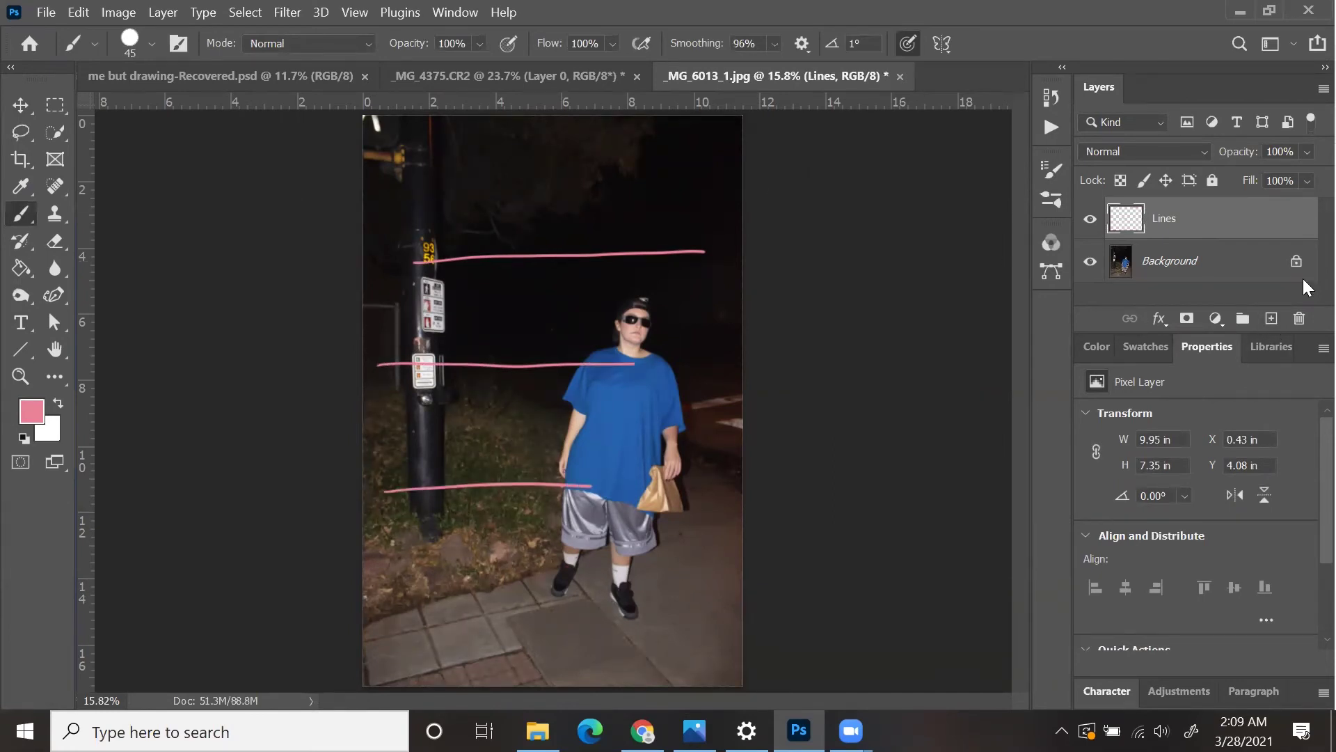
Add a layer named "Text" above the guide lines and set up a white 89 px brush.
{"action": "left_click", "coordinate": [1276, 318]}
{"action": "double_click", "coordinate": [1161, 216]}
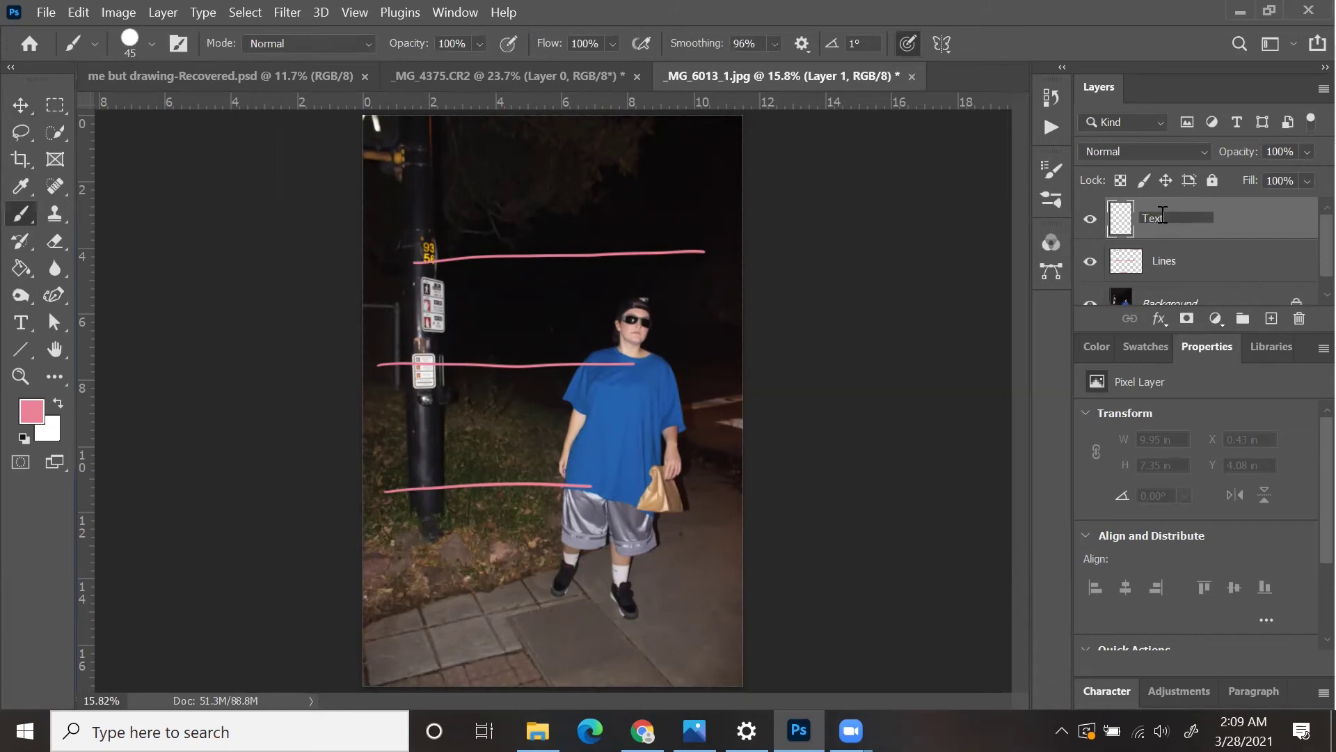
{"action": "type", "text": "Text"}
{"action": "key", "text": "Return"}
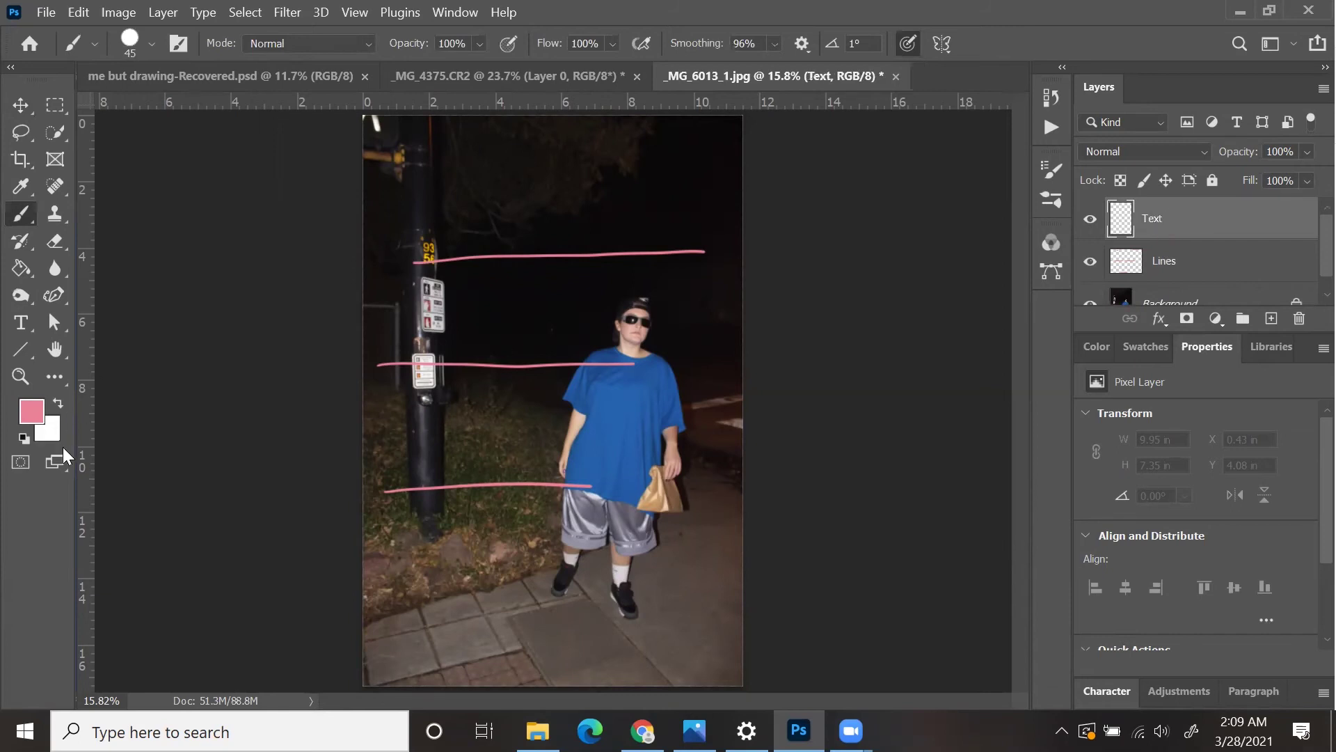
{"action": "key", "text": "x"}
{"action": "left_click", "coordinate": [151, 44]}
{"action": "left_click", "coordinate": [176, 109]}
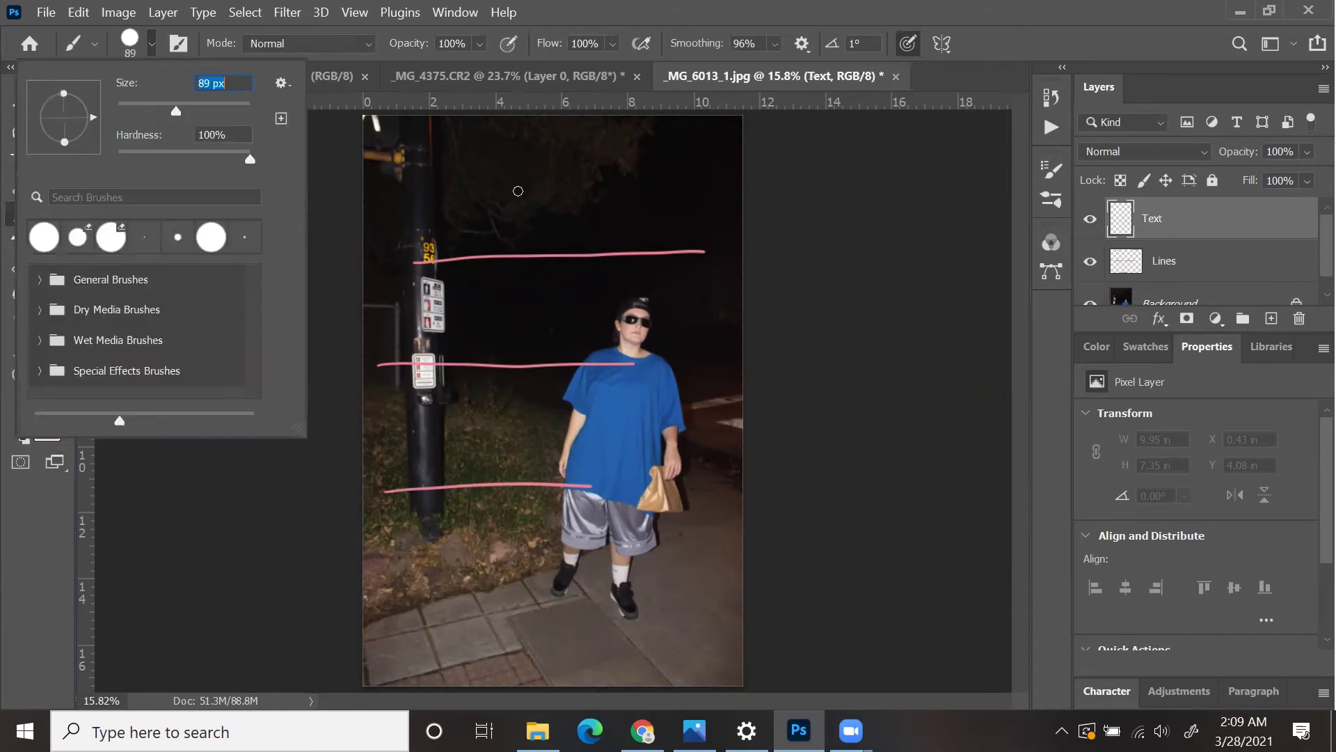
{"action": "key", "text": "Return"}
Outline the block letters "THIS IS" in white above the first guide line, undoing a misplaced stroke.
{"action": "key", "text": "ctrl+plus"}
{"action": "key", "text": "ctrl+plus"}
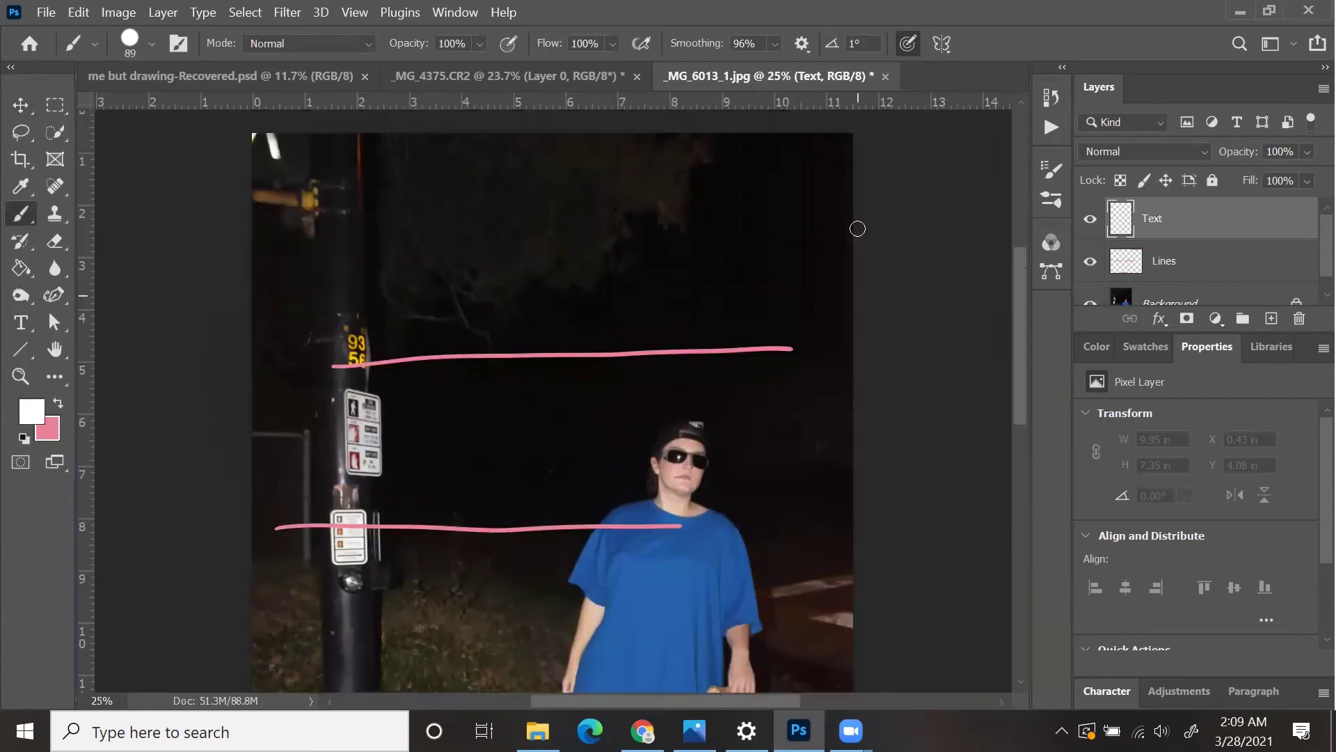
{"action": "scroll", "coordinate": [858, 228], "scroll_direction": "up", "scroll_amount": 1}
{"action": "right_click", "coordinate": [857, 228]}
{"action": "left_click", "coordinate": [873, 213]}
{"action": "mouse_move", "coordinate": [287, 231]}
{"action": "left_mouse_down"}
{"action": "mouse_move", "coordinate": [411, 227]}
{"action": "mouse_move", "coordinate": [375, 241]}
{"action": "left_mouse_up"}
{"action": "mouse_move", "coordinate": [464, 230]}
{"action": "left_mouse_down"}
{"action": "mouse_move", "coordinate": [549, 328]}
{"action": "mouse_move", "coordinate": [500, 327]}
{"action": "left_mouse_up"}
{"action": "left_click_drag", "start_coordinate": [560, 227], "coordinate": [568, 226]}
{"action": "left_click_drag", "start_coordinate": [659, 221], "coordinate": [661, 245]}
{"action": "mouse_move", "coordinate": [740, 226]}
{"action": "left_mouse_down"}
{"action": "mouse_move", "coordinate": [766, 242]}
{"action": "mouse_move", "coordinate": [742, 226]}
{"action": "left_mouse_up"}
{"action": "key", "text": "ctrl+z"}
{"action": "mouse_move", "coordinate": [832, 223]}
{"action": "left_mouse_down"}
{"action": "mouse_move", "coordinate": [801, 390]}
{"action": "mouse_move", "coordinate": [833, 259]}
{"action": "left_mouse_up"}
Outline the white block letters "HOW I" above the second guide line and "WIN" above the third.
{"action": "scroll", "coordinate": [828, 259], "scroll_direction": "down", "scroll_amount": 4}
{"action": "mouse_move", "coordinate": [279, 299]}
{"action": "left_mouse_down"}
{"action": "mouse_move", "coordinate": [376, 300]}
{"action": "mouse_move", "coordinate": [281, 298]}
{"action": "left_mouse_up"}
{"action": "key", "text": "ctrl+z"}
{"action": "left_click_drag", "start_coordinate": [424, 309], "coordinate": [431, 312]}
{"action": "left_click_drag", "start_coordinate": [431, 347], "coordinate": [424, 348]}
{"action": "mouse_move", "coordinate": [469, 306]}
{"action": "left_mouse_down"}
{"action": "mouse_move", "coordinate": [498, 333]}
{"action": "mouse_move", "coordinate": [639, 299]}
{"action": "left_mouse_up"}
{"action": "mouse_move", "coordinate": [285, 494]}
{"action": "left_mouse_down"}
{"action": "mouse_move", "coordinate": [445, 495]}
{"action": "mouse_move", "coordinate": [526, 513]}
{"action": "mouse_move", "coordinate": [613, 626]}
{"action": "mouse_move", "coordinate": [557, 581]}
{"action": "left_mouse_up"}
{"action": "left_click_drag", "start_coordinate": [529, 615], "coordinate": [575, 529]}
Fill the letters of "WIN" and "HOW I" with white using the Paint Bucket.
{"action": "key", "text": "g"}
{"action": "left_click", "coordinate": [418, 577]}
{"action": "left_click", "coordinate": [502, 571]}
{"action": "left_click", "coordinate": [590, 586]}
{"action": "scroll", "coordinate": [591, 587], "scroll_direction": "up", "scroll_amount": 4}
{"action": "left_click", "coordinate": [635, 494]}
{"action": "left_click", "coordinate": [515, 501]}
{"action": "left_click", "coordinate": [407, 515]}
{"action": "left_click", "coordinate": [306, 488]}
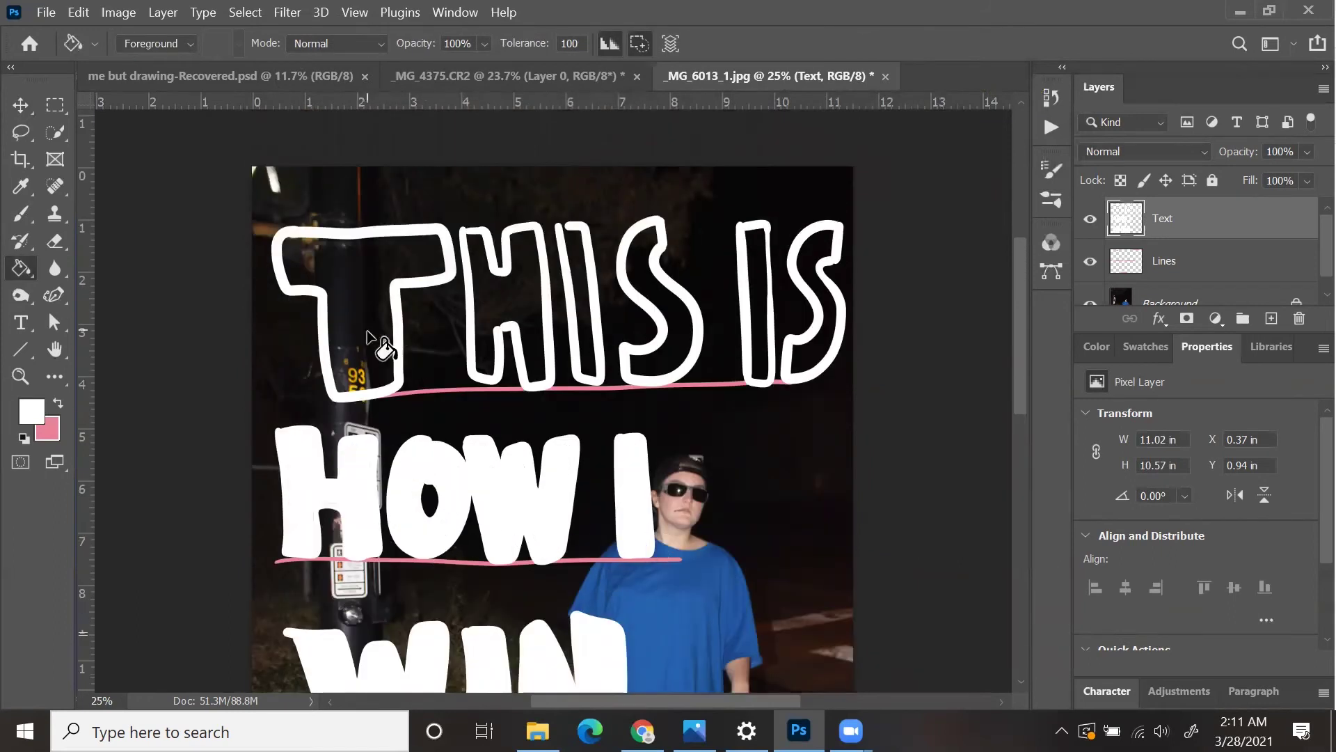
Fill the T, H and S of "THIS" with white, undoing a misplaced fill.
{"action": "left_click", "coordinate": [376, 341]}
{"action": "left_click", "coordinate": [480, 307]}
{"action": "left_click", "coordinate": [611, 334]}
{"action": "key", "text": "ctrl+z"}
{"action": "left_click", "coordinate": [635, 336]}
Paint a horizontal white guide line across the pavement on the Lines layer, and reselect the Text layer.
{"action": "key", "text": "b"}
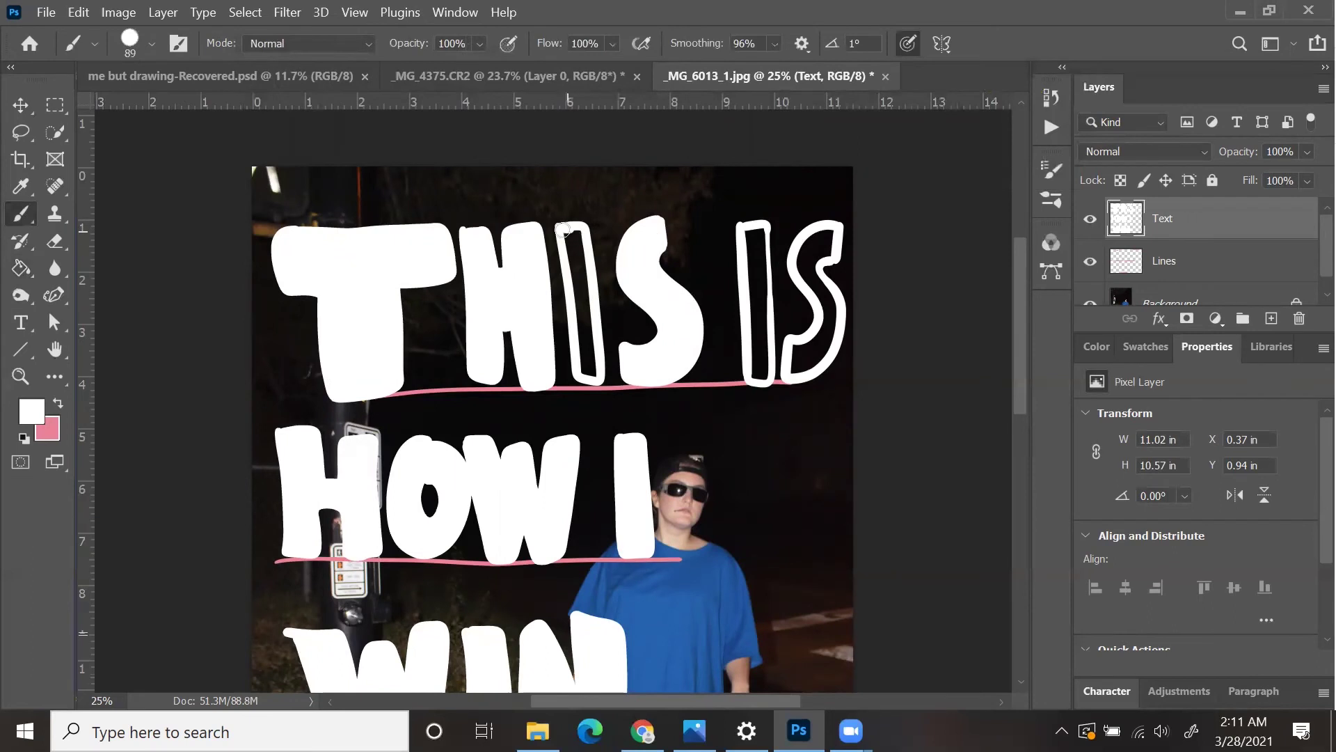
{"action": "scroll", "coordinate": [562, 230], "scroll_direction": "down", "scroll_amount": 14}
{"action": "left_click", "coordinate": [1164, 261]}
{"action": "left_click_drag", "start_coordinate": [312, 451], "coordinate": [834, 460]}
{"action": "key", "text": "ctrl+z"}
{"action": "left_click_drag", "start_coordinate": [296, 492], "coordinate": [841, 472]}
{"action": "left_click", "coordinate": [1162, 219]}
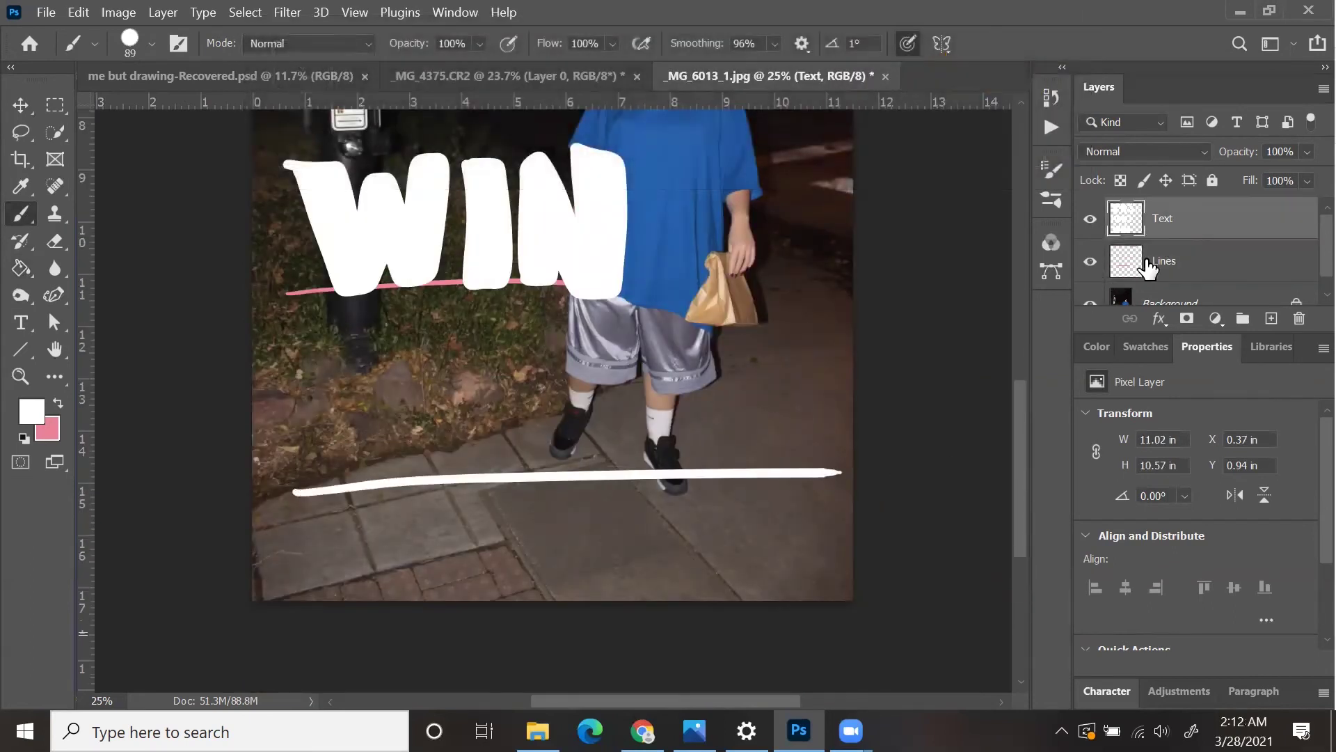
Outline a white dash and the block letters "ADAM" above the white guide line on the pavement.
{"action": "key", "text": "ctrl+plus"}
{"action": "key", "text": "ctrl+plus"}
{"action": "scroll", "coordinate": [357, 400], "scroll_direction": "left", "scroll_amount": 4}
{"action": "mouse_move", "coordinate": [275, 426]}
{"action": "left_mouse_down"}
{"action": "mouse_move", "coordinate": [395, 389]}
{"action": "mouse_move", "coordinate": [289, 420]}
{"action": "mouse_move", "coordinate": [389, 415]}
{"action": "left_mouse_up"}
{"action": "mouse_move", "coordinate": [443, 534]}
{"action": "left_mouse_down"}
{"action": "mouse_move", "coordinate": [647, 418]}
{"action": "mouse_move", "coordinate": [784, 361]}
{"action": "left_mouse_up"}
{"action": "left_click_drag", "start_coordinate": [634, 363], "coordinate": [806, 515]}
Outline the white block letters "SANDLER" below the pavement guide line.
{"action": "scroll", "coordinate": [722, 373], "scroll_direction": "down", "scroll_amount": 3}
{"action": "scroll", "coordinate": [722, 373], "scroll_direction": "left", "scroll_amount": 3}
{"action": "mouse_move", "coordinate": [467, 463]}
{"action": "left_mouse_down"}
{"action": "mouse_move", "coordinate": [412, 399]}
{"action": "mouse_move", "coordinate": [449, 465]}
{"action": "left_mouse_up"}
{"action": "left_click_drag", "start_coordinate": [522, 567], "coordinate": [564, 567]}
{"action": "left_click_drag", "start_coordinate": [567, 449], "coordinate": [566, 487]}
{"action": "mouse_move", "coordinate": [649, 567]}
{"action": "left_mouse_down"}
{"action": "mouse_move", "coordinate": [699, 524]}
{"action": "mouse_move", "coordinate": [642, 572]}
{"action": "left_mouse_up"}
{"action": "scroll", "coordinate": [643, 557], "scroll_direction": "right", "scroll_amount": 5}
{"action": "left_click_drag", "start_coordinate": [475, 401], "coordinate": [487, 577]}
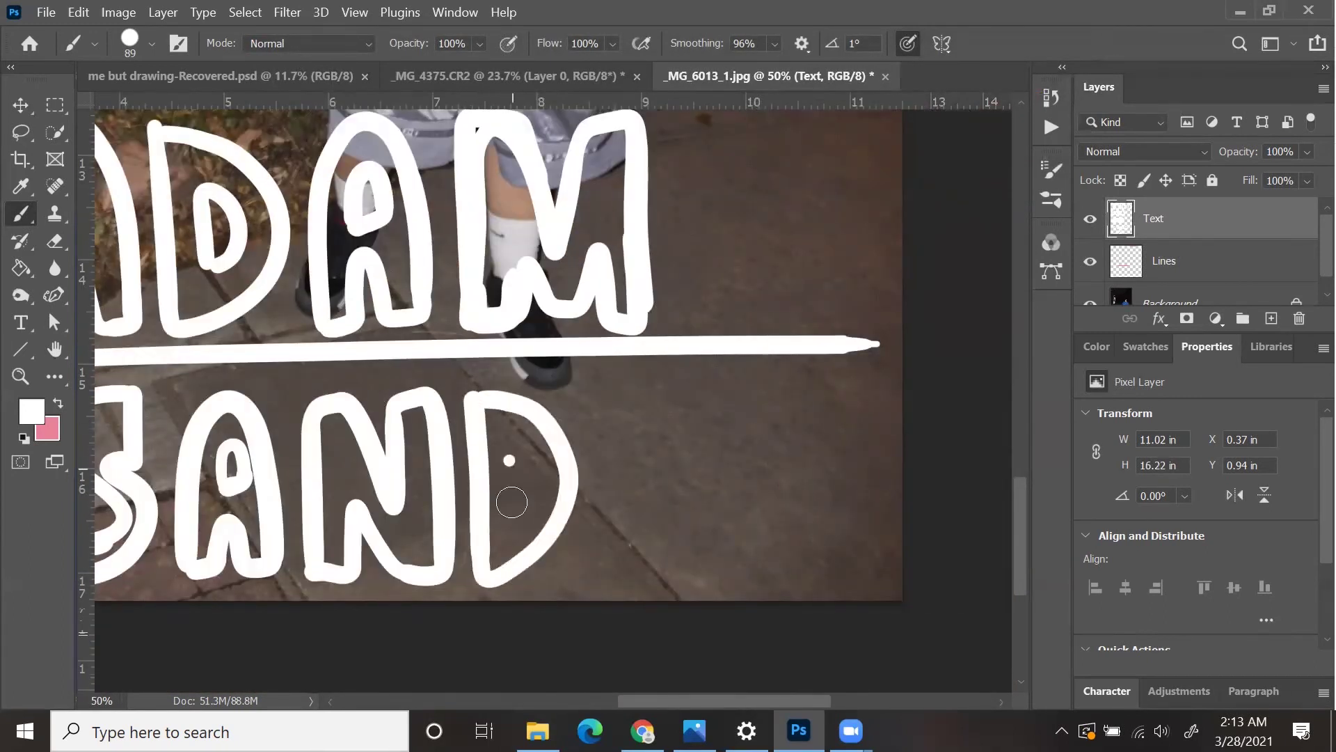
{"action": "left_click_drag", "start_coordinate": [510, 501], "coordinate": [515, 459]}
{"action": "left_click_drag", "start_coordinate": [594, 394], "coordinate": [661, 533]}
{"action": "left_click_drag", "start_coordinate": [687, 387], "coordinate": [760, 547]}
{"action": "mouse_move", "coordinate": [801, 569]}
{"action": "left_mouse_down"}
{"action": "mouse_move", "coordinate": [765, 411]}
{"action": "mouse_move", "coordinate": [865, 456]}
{"action": "mouse_move", "coordinate": [825, 564]}
{"action": "mouse_move", "coordinate": [815, 471]}
{"action": "left_mouse_up"}
Fill the outlined letters of "ADAM" and "SANDLER" with white using the Paint Bucket.
{"action": "key", "text": "ctrl+minus"}
{"action": "key", "text": "ctrl+minus"}
{"action": "key", "text": "g"}
{"action": "left_click", "coordinate": [582, 317]}
{"action": "left_click", "coordinate": [475, 310]}
{"action": "left_click", "coordinate": [443, 445]}
Erase the stray white inside the upper curve of the S in "SANDLER".
{"action": "key", "text": "b"}
{"action": "key", "text": "ctrl+plus"}
{"action": "key", "text": "ctrl+plus"}
{"action": "key", "text": "e"}
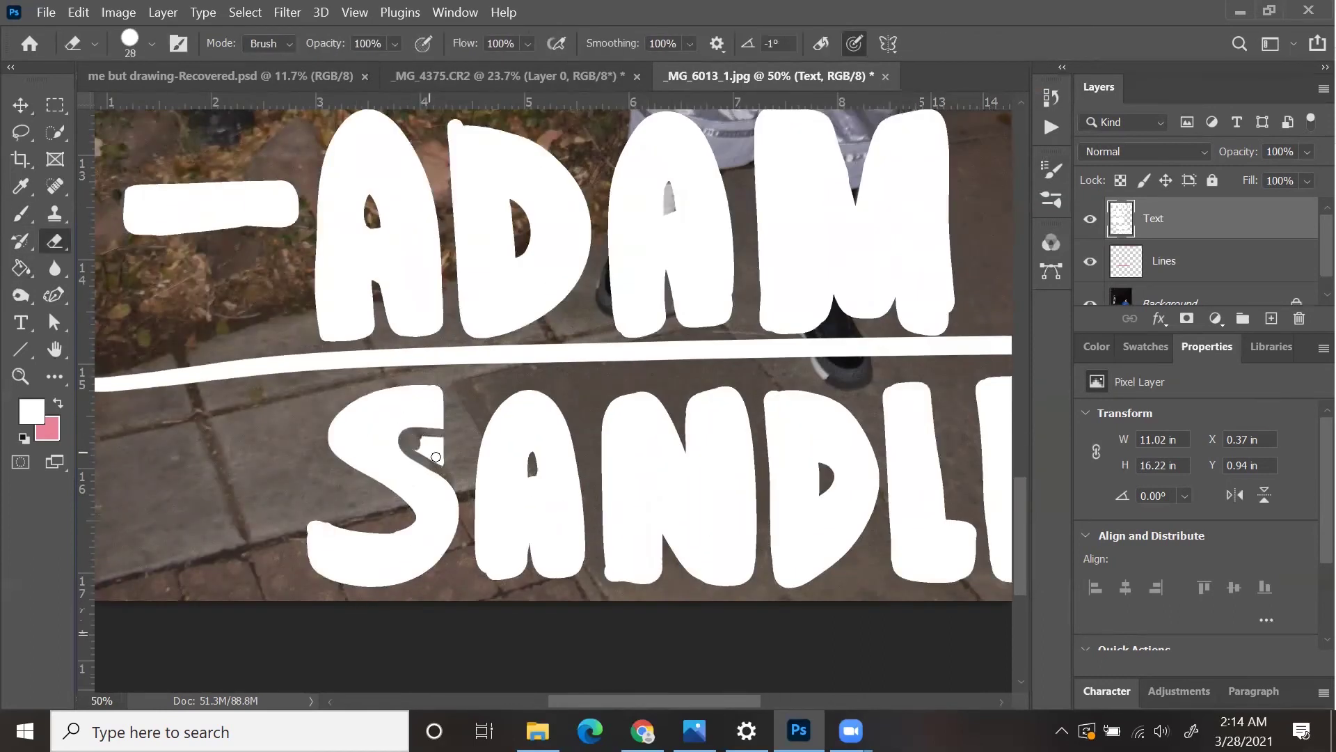
{"action": "left_click_drag", "start_coordinate": [412, 436], "coordinate": [443, 423]}
Fill the remaining I of "THIS" and both letters of "IS" with white using the Paint Bucket.
{"action": "key", "text": "ctrl+0"}
{"action": "key", "text": "g"}
{"action": "key", "text": "ctrl+plus"}
{"action": "key", "text": "ctrl+plus"}
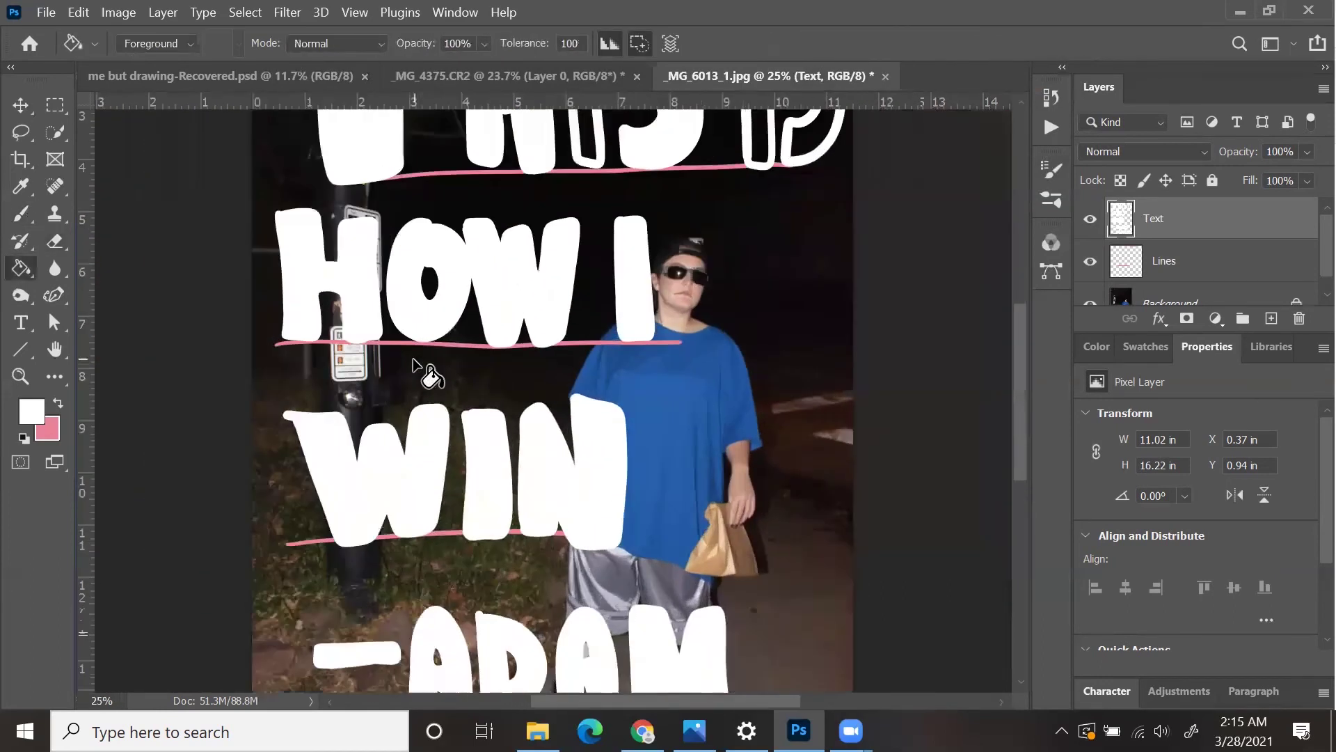
{"action": "scroll", "coordinate": [421, 368], "scroll_direction": "up", "scroll_amount": 3}
{"action": "left_click", "coordinate": [576, 289]}
{"action": "left_click", "coordinate": [752, 315]}
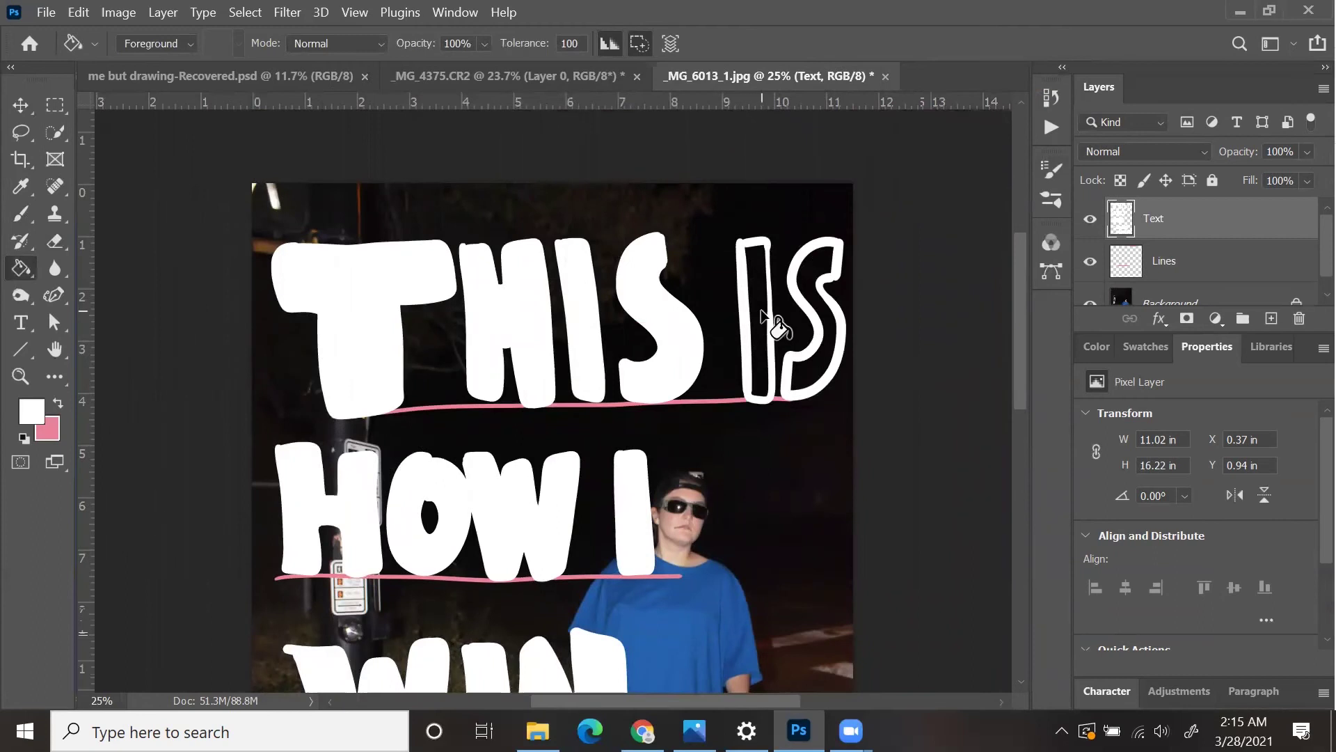
{"action": "left_click", "coordinate": [824, 264]}
Hide the Lines layer and the Text layer so only the photo is showing.
{"action": "key", "text": "ctrl+minus"}
{"action": "left_click", "coordinate": [1090, 265]}
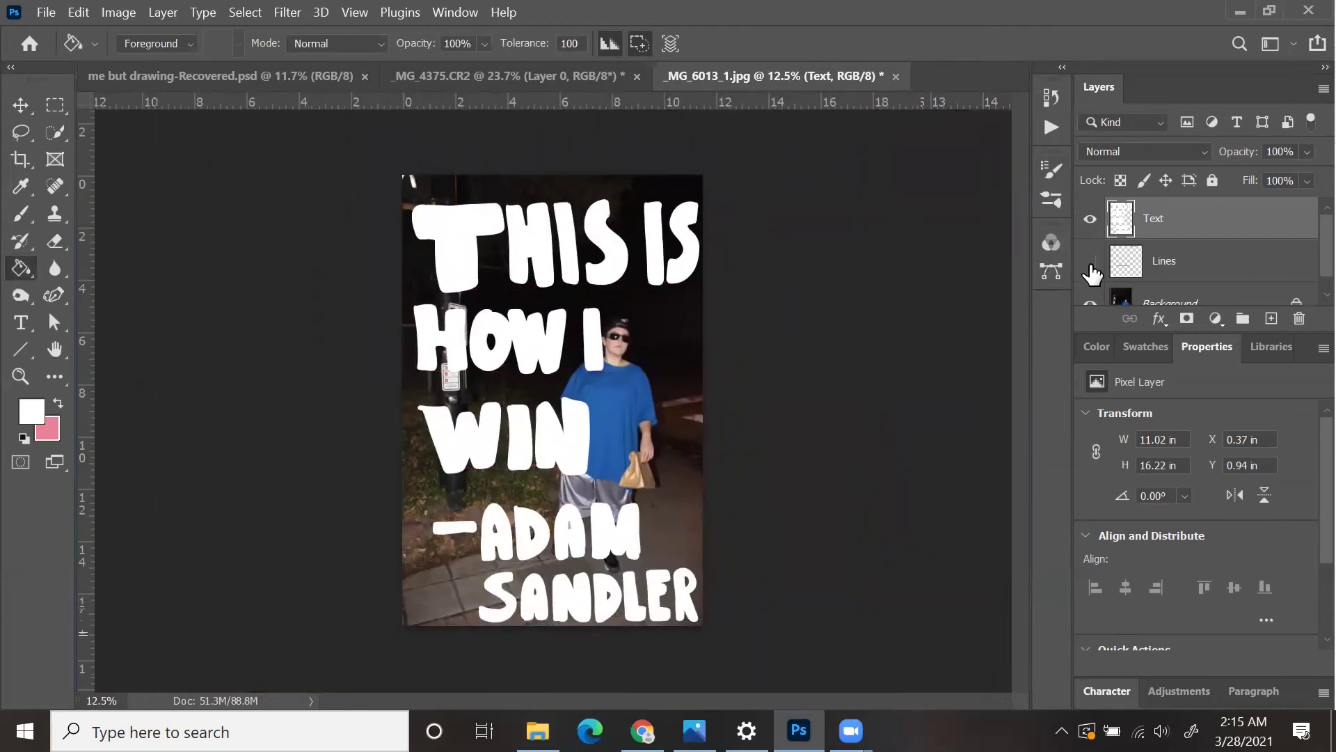
{"action": "key", "text": "ctrl+plus"}
{"action": "key", "text": "ctrl+plus"}
{"action": "key", "text": "ctrl+plus"}
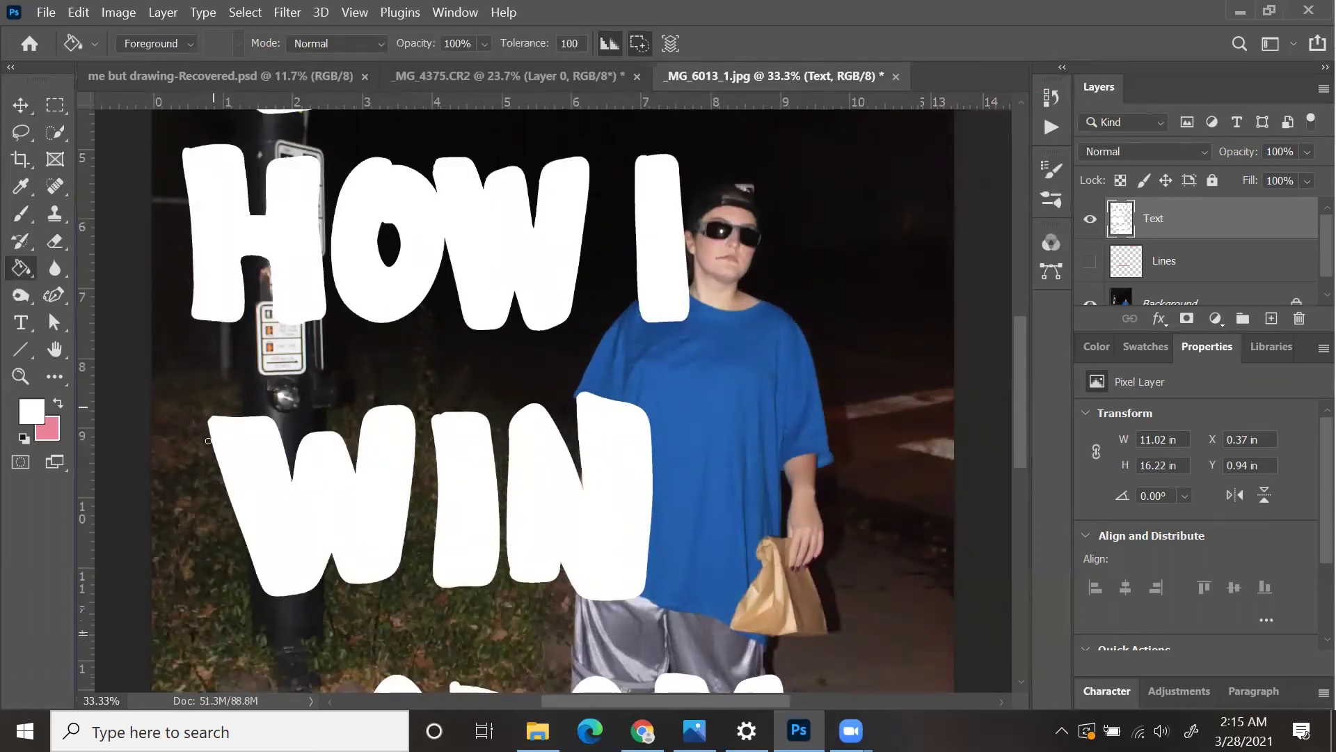
{"action": "key", "text": "b"}
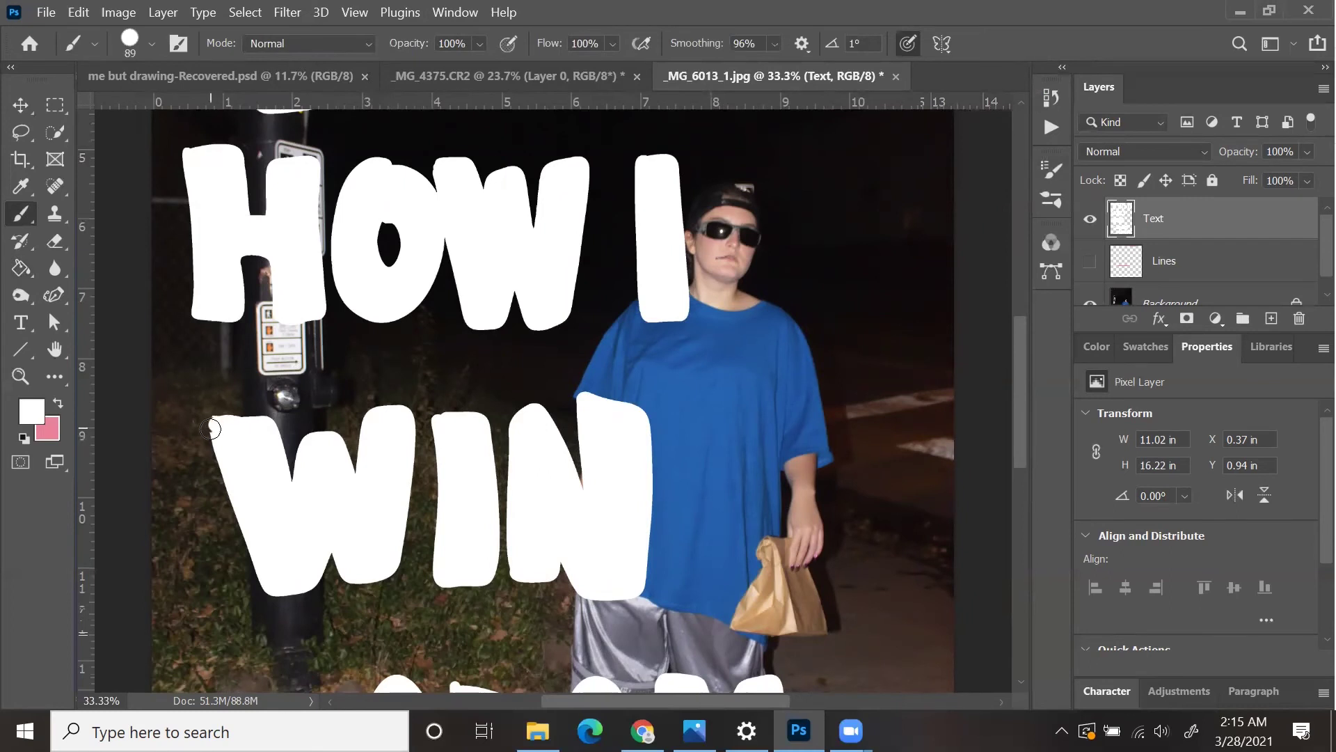
{"action": "key", "text": "ctrl+0"}
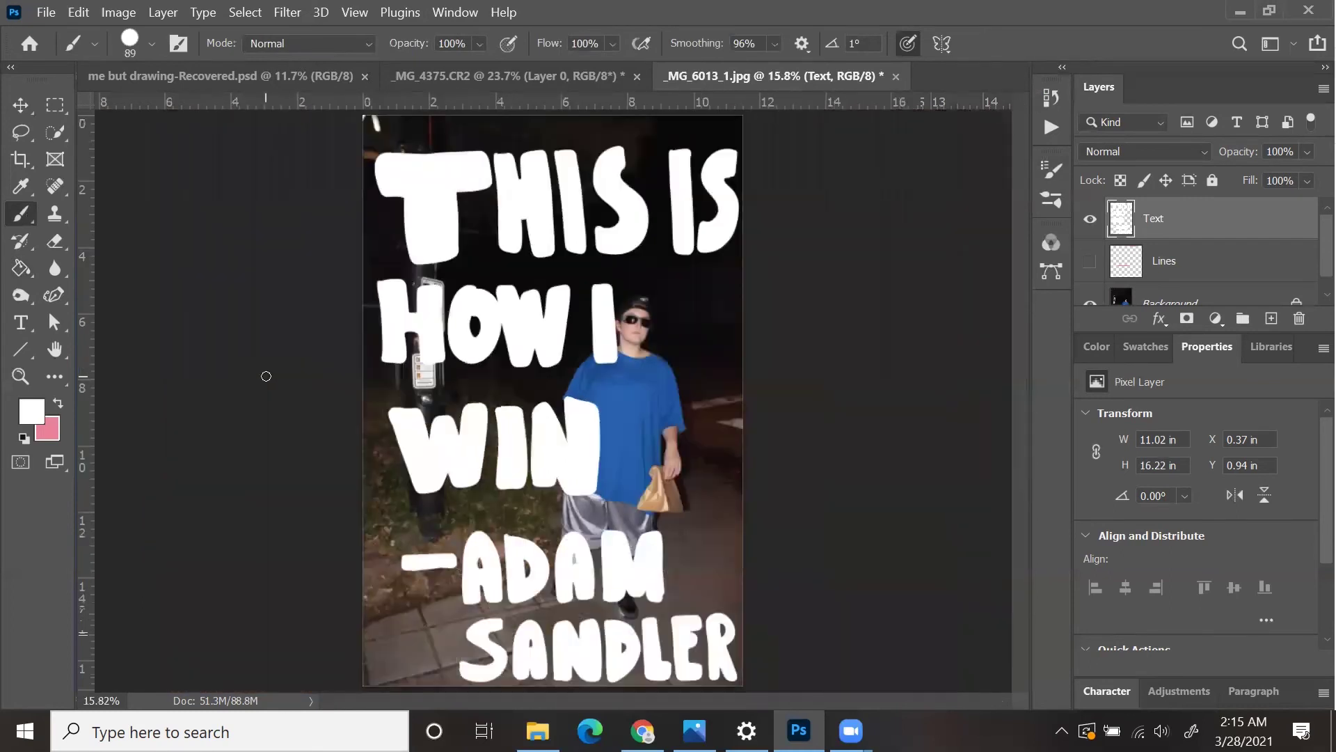
{"action": "left_click", "coordinate": [1090, 220]}
{"action": "scroll", "coordinate": [1232, 265], "scroll_direction": "down", "scroll_amount": 1}
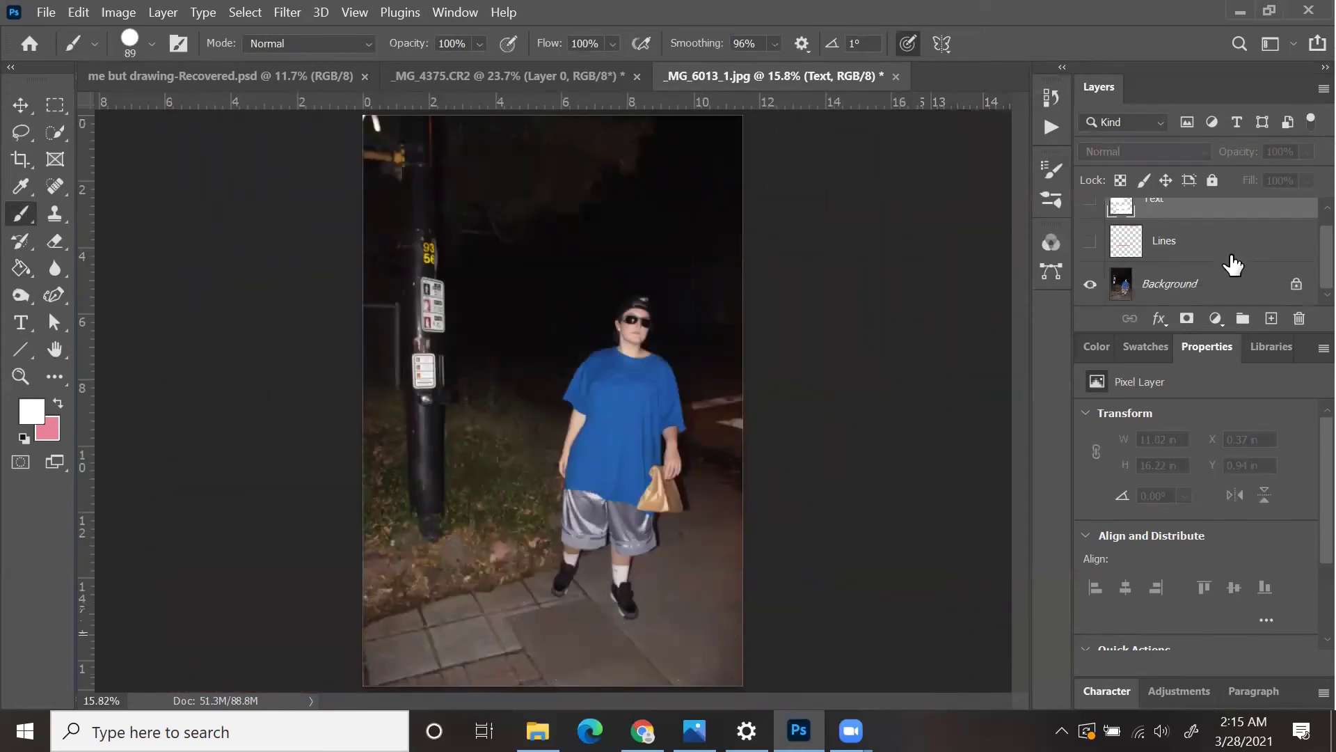
Unlock the Background layer and copy a rectangular area around the person, about 4.95 by 11.03 in, onto a new layer.
{"action": "left_click", "coordinate": [1296, 285]}
{"action": "left_click", "coordinate": [56, 108]}
{"action": "left_click_drag", "start_coordinate": [541, 273], "coordinate": [707, 639]}
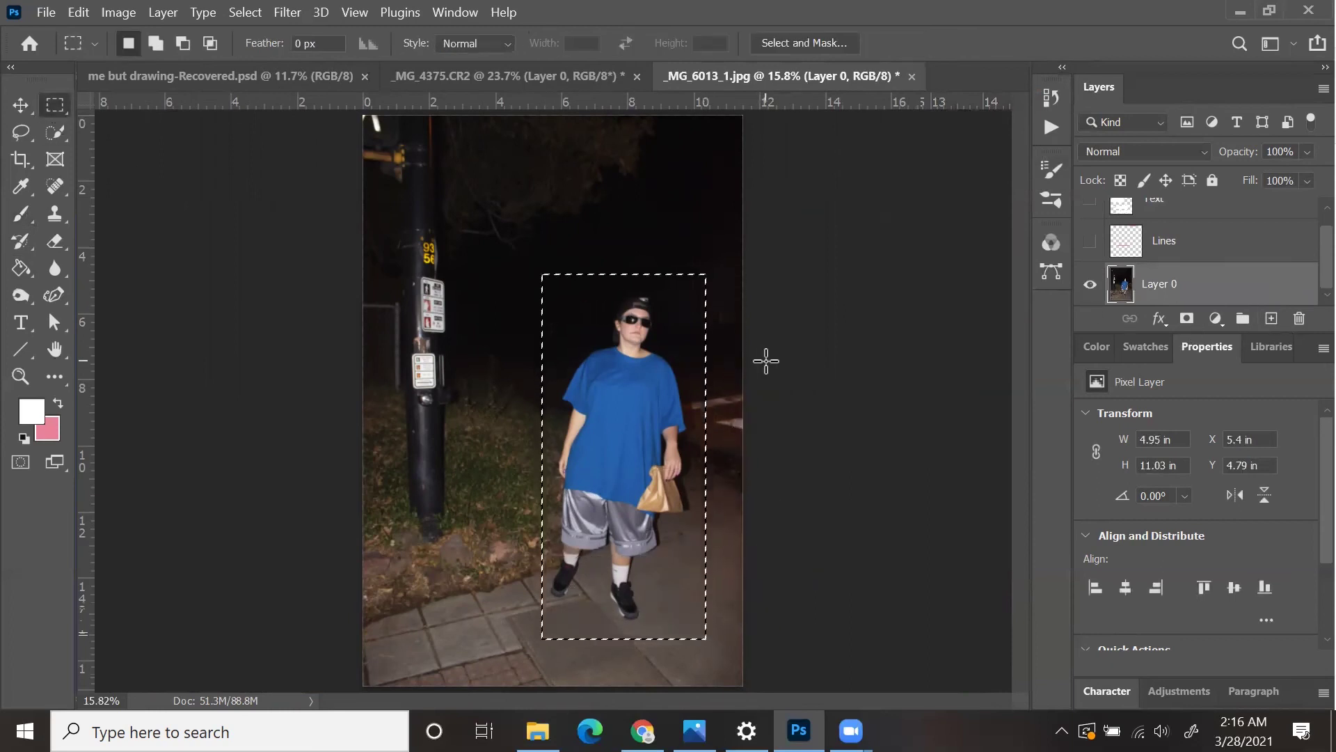
{"action": "left_click", "coordinate": [1271, 318]}
{"action": "right_click", "coordinate": [1192, 282]}
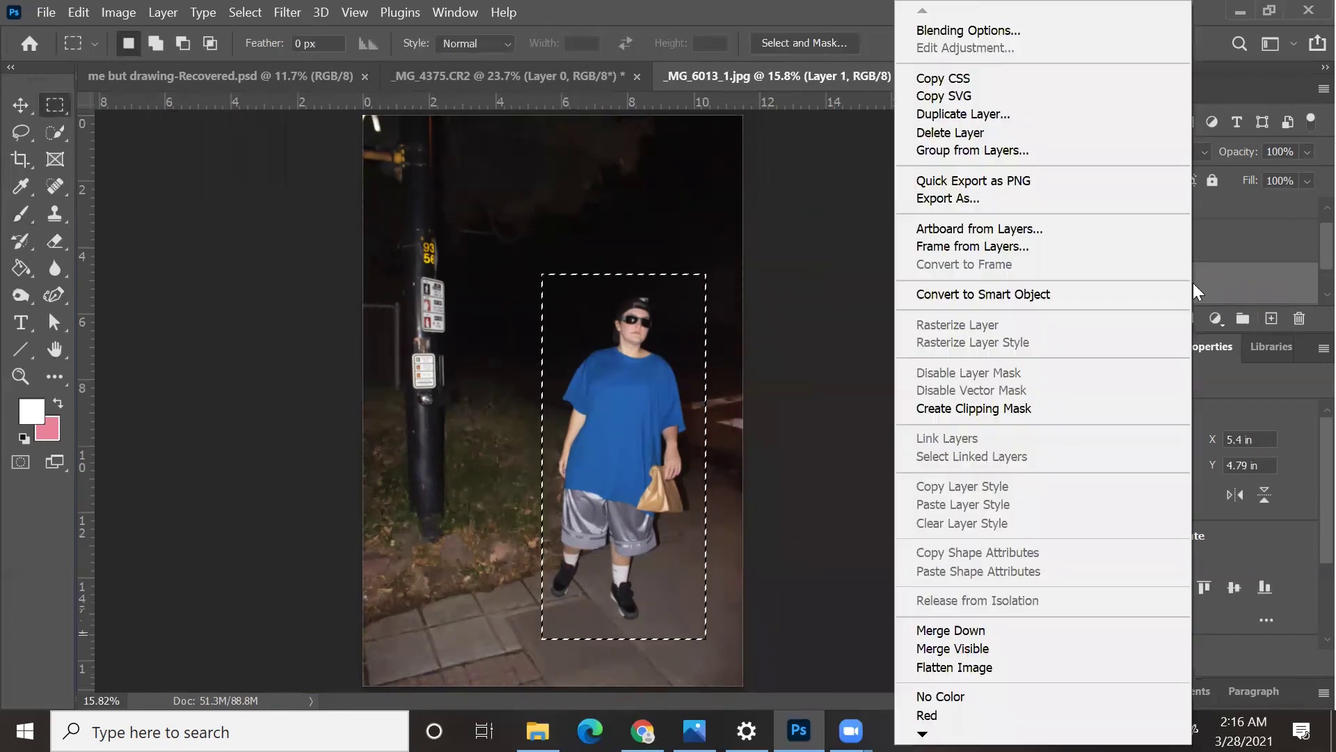
{"action": "left_click", "coordinate": [1268, 279]}
{"action": "key", "text": "ctrl+v"}
{"action": "scroll", "coordinate": [1122, 291], "scroll_direction": "down", "scroll_amount": 2}
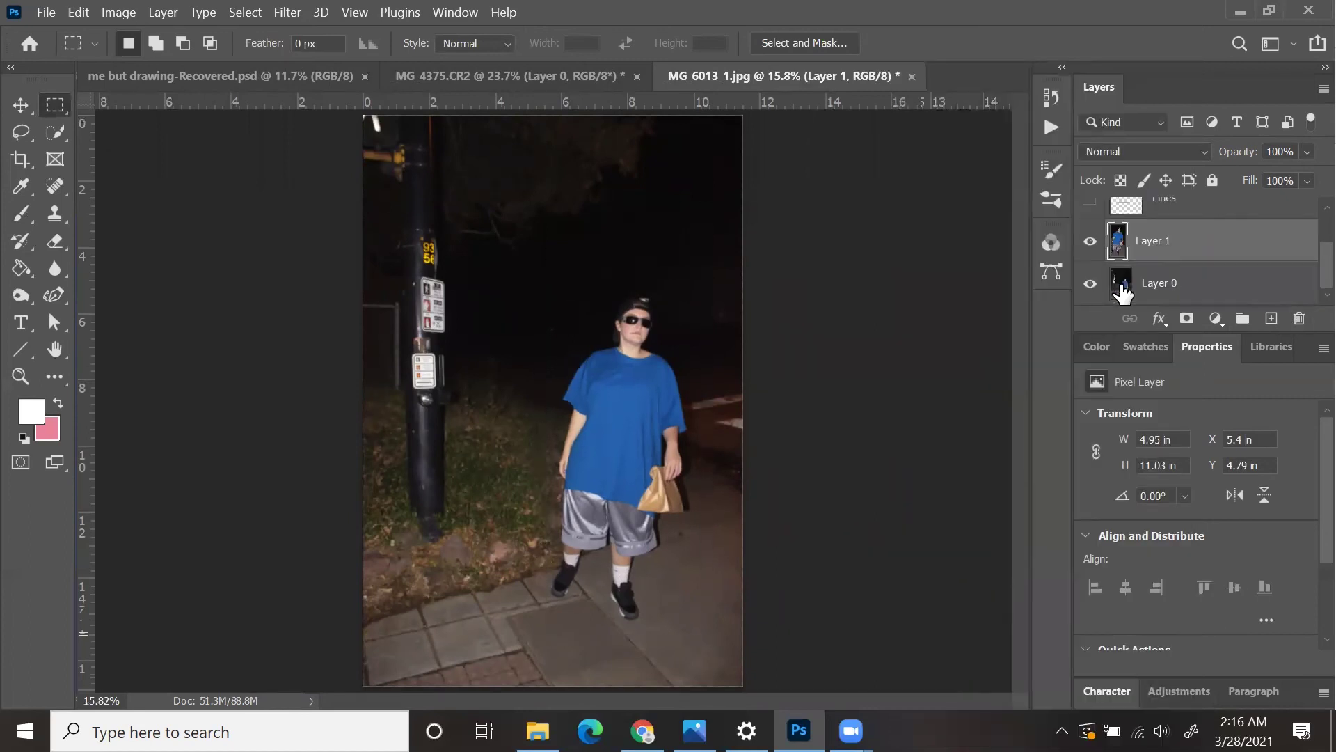
Hide Layer 0 and add a layer mask to Layer 1.
{"action": "left_click", "coordinate": [1090, 283]}
{"action": "left_click", "coordinate": [1090, 283]}
{"action": "left_click", "coordinate": [1090, 283]}
{"action": "left_click", "coordinate": [1188, 319]}
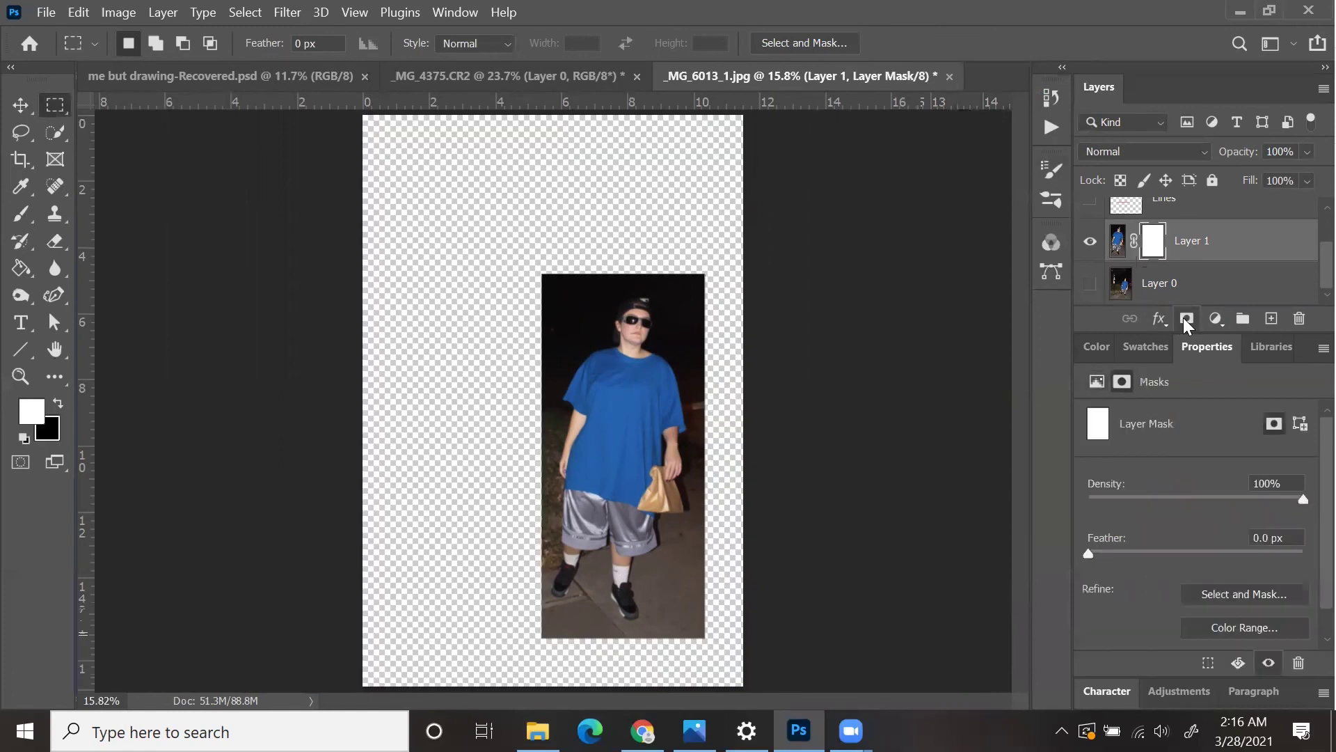
Open Select and Mask for Layer 1's mask and isolate the person with Select Subject.
{"action": "left_click", "coordinate": [1246, 594]}
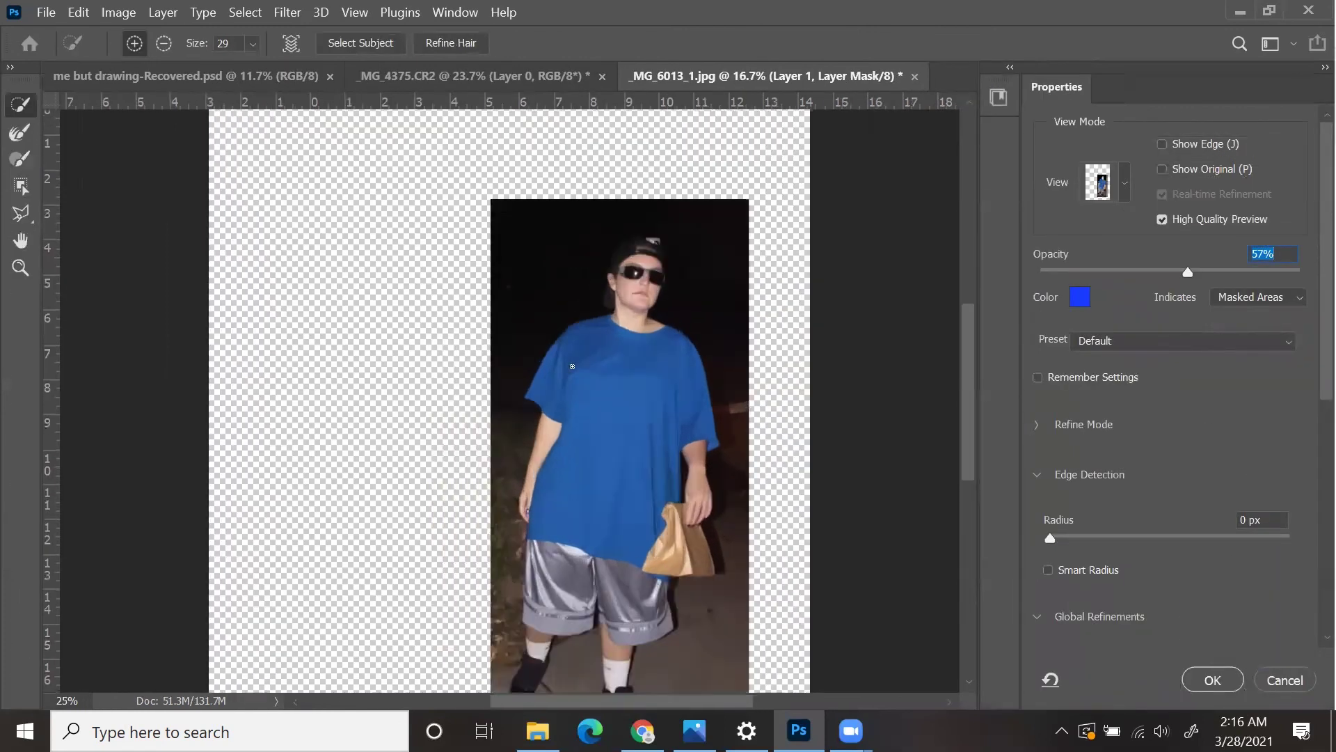
{"action": "left_click", "coordinate": [359, 42]}
{"action": "left_click", "coordinate": [609, 287]}
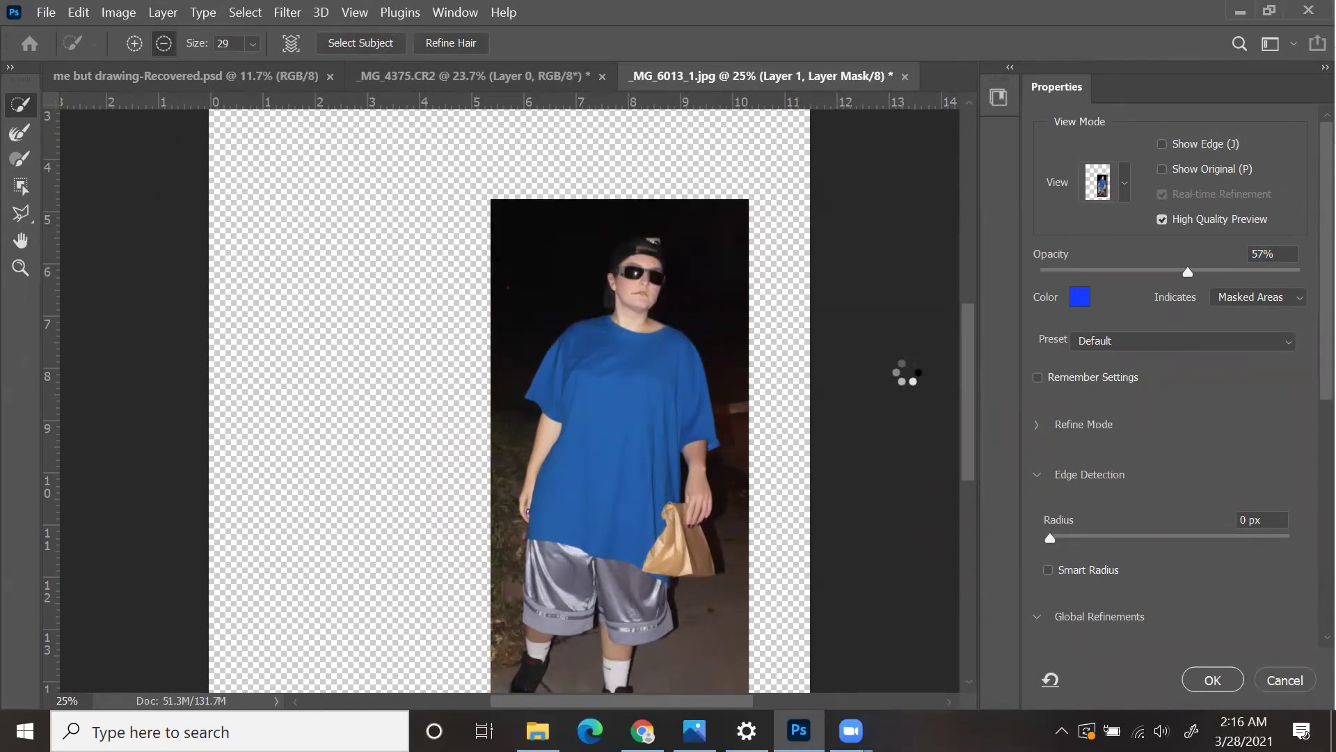
Brush the shaded side of the paper bag back into the selection and apply the refined mask.
{"action": "key", "text": "ctrl+plus"}
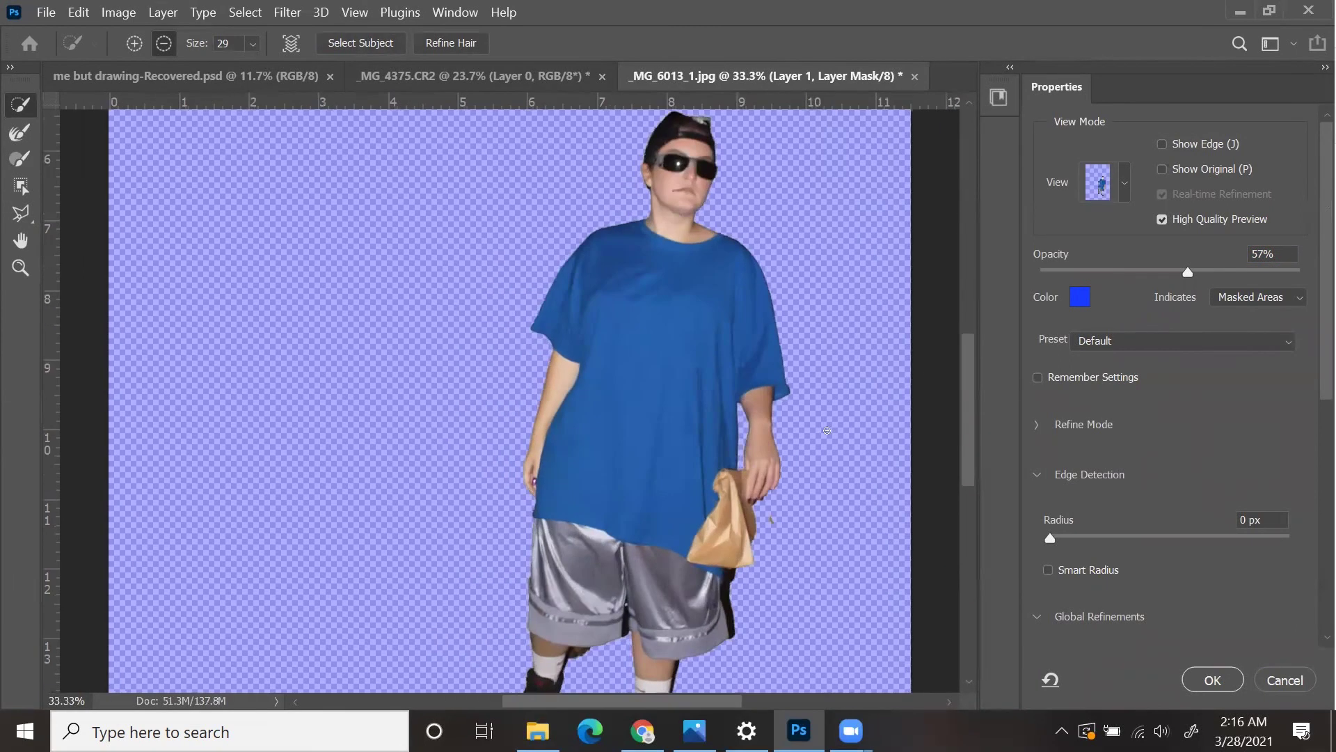
{"action": "scroll", "coordinate": [887, 411], "scroll_direction": "down", "scroll_amount": 2}
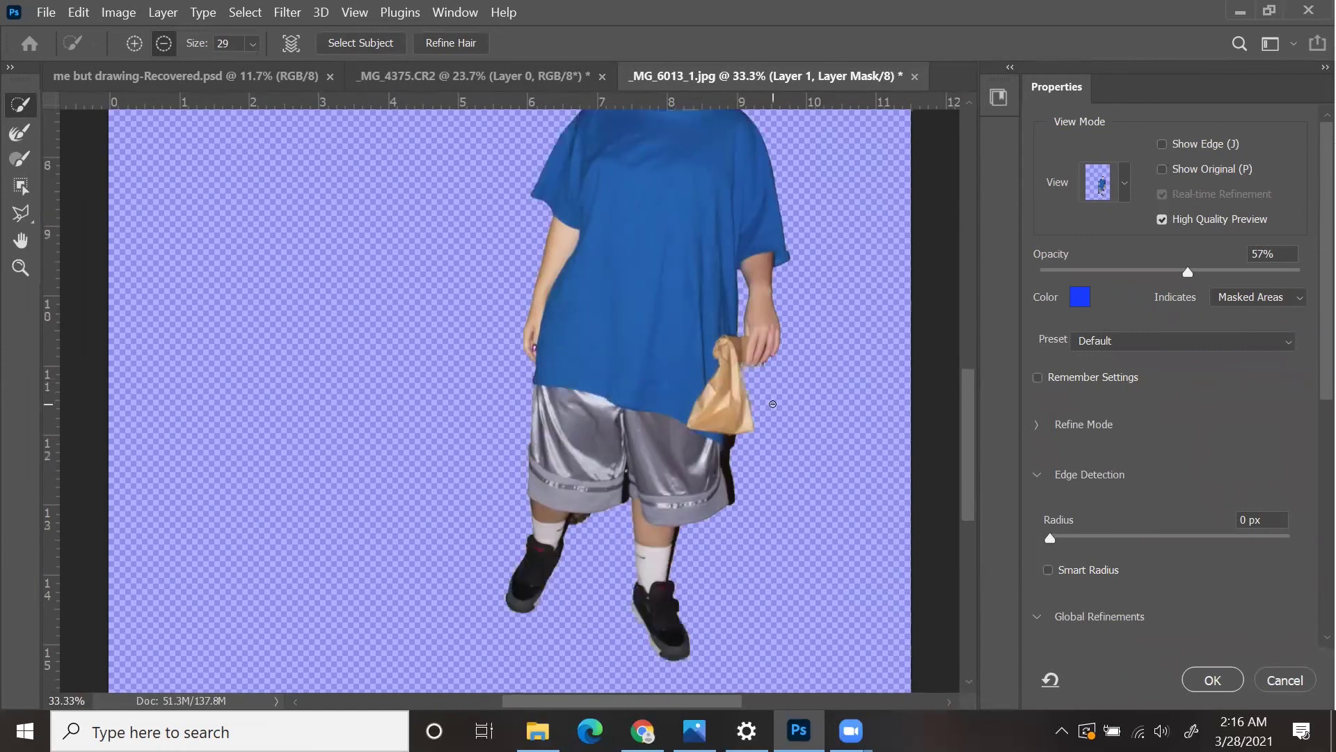
{"action": "left_click", "coordinate": [10, 155]}
{"action": "left_click", "coordinate": [776, 392], "text": "alt"}
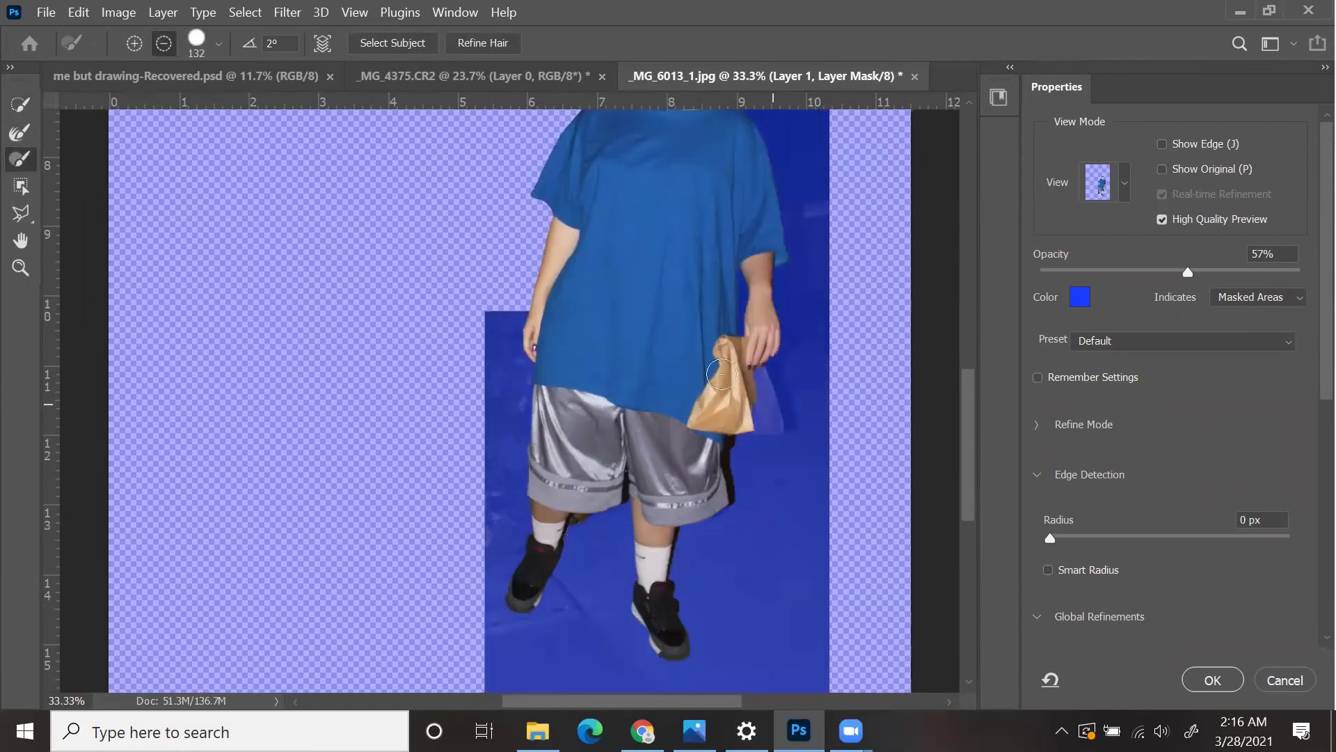
{"action": "scroll", "coordinate": [747, 405], "scroll_direction": "up", "scroll_amount": 2}
{"action": "left_click_drag", "start_coordinate": [781, 422], "coordinate": [764, 362]}
{"action": "scroll", "coordinate": [766, 367], "scroll_direction": "up", "scroll_amount": 10}
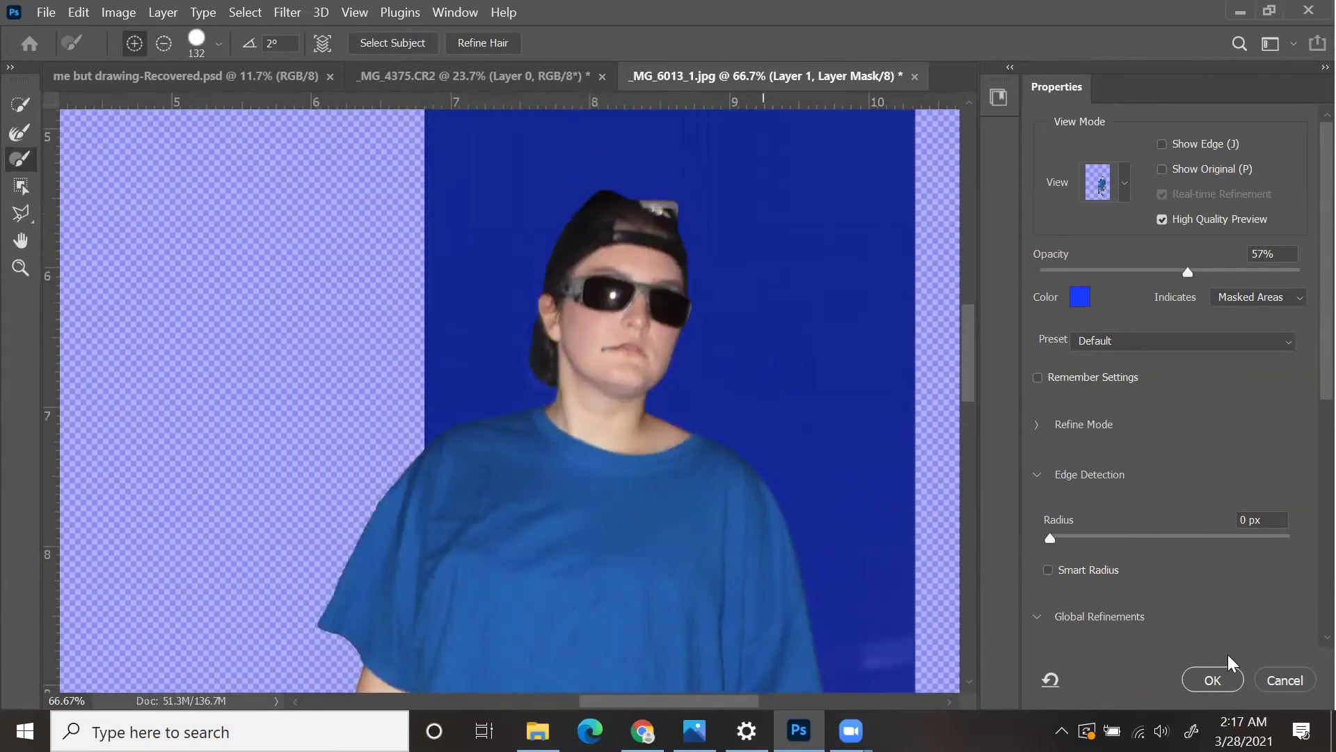
{"action": "left_click", "coordinate": [1213, 679]}
Set the mask brush to size 37 with a softer edge and 21% smoothing.
{"action": "key", "text": "ctrl+plus"}
{"action": "key", "text": "ctrl+plus"}
{"action": "scroll", "coordinate": [647, 319], "scroll_direction": "up", "scroll_amount": 2}
{"action": "left_click", "coordinate": [151, 44]}
{"action": "left_click_drag", "start_coordinate": [151, 111], "coordinate": [140, 111]}
{"action": "left_click_drag", "start_coordinate": [261, 159], "coordinate": [179, 159]}
{"action": "left_click", "coordinate": [773, 405]}
{"action": "left_click", "coordinate": [775, 44]}
{"action": "left_click_drag", "start_coordinate": [816, 68], "coordinate": [738, 67]}
Paint white on Layer 1's mask to restore the edge of the head and cap and the outline further down the person.
{"action": "left_click_drag", "start_coordinate": [664, 473], "coordinate": [616, 285]}
{"action": "scroll", "coordinate": [724, 192], "scroll_direction": "up", "scroll_amount": 3}
{"action": "left_click_drag", "start_coordinate": [629, 437], "coordinate": [683, 334]}
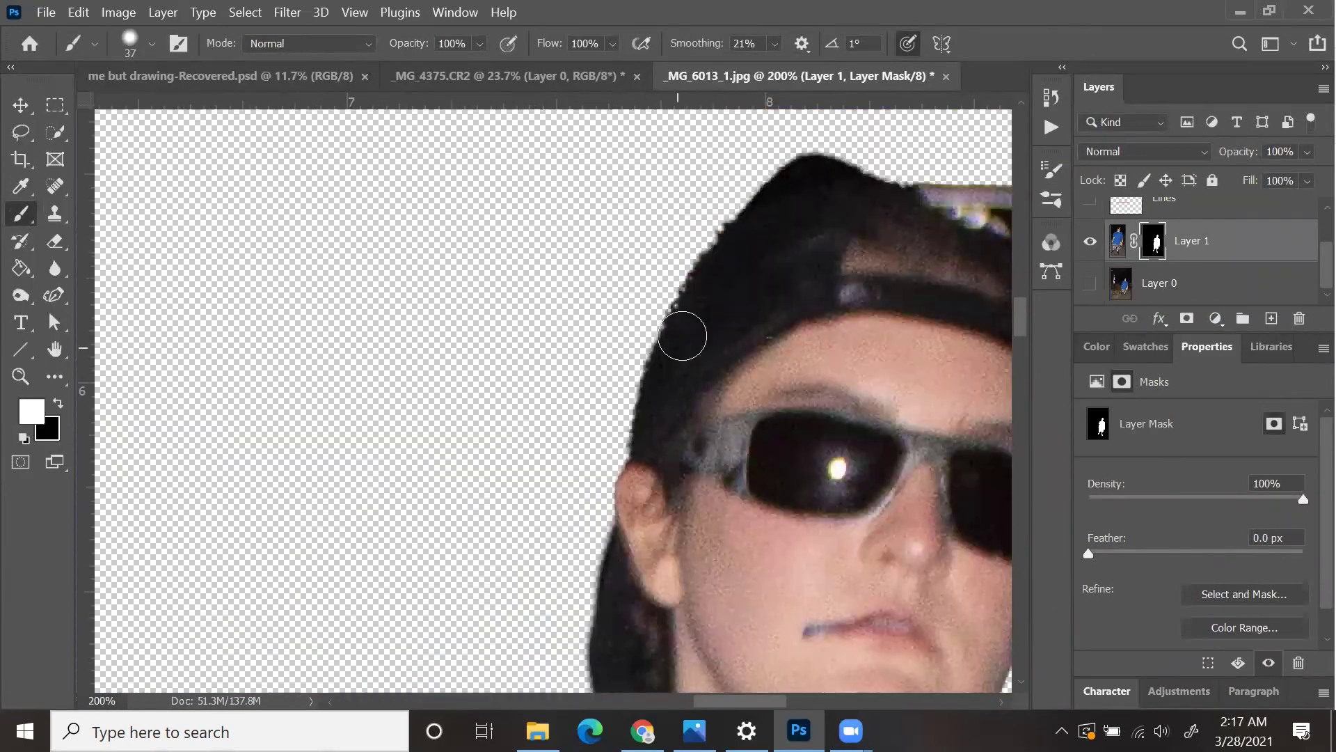
{"action": "scroll", "coordinate": [802, 211], "scroll_direction": "down", "scroll_amount": 15}
{"action": "scroll", "coordinate": [801, 212], "scroll_direction": "right", "scroll_amount": 5}
{"action": "mouse_move", "coordinate": [625, 225]}
{"action": "left_mouse_down"}
{"action": "mouse_move", "coordinate": [603, 230]}
{"action": "mouse_move", "coordinate": [595, 595]}
{"action": "mouse_move", "coordinate": [713, 555]}
{"action": "mouse_move", "coordinate": [717, 463]}
{"action": "left_mouse_up"}
{"action": "scroll", "coordinate": [310, 469], "scroll_direction": "up", "scroll_amount": 12}
{"action": "scroll", "coordinate": [676, 336], "scroll_direction": "down", "scroll_amount": 15}
{"action": "scroll", "coordinate": [674, 334], "scroll_direction": "left", "scroll_amount": 5}
Paint black on the mask to hide the dark background patch behind the calf beneath the shorts.
{"action": "key", "text": "x"}
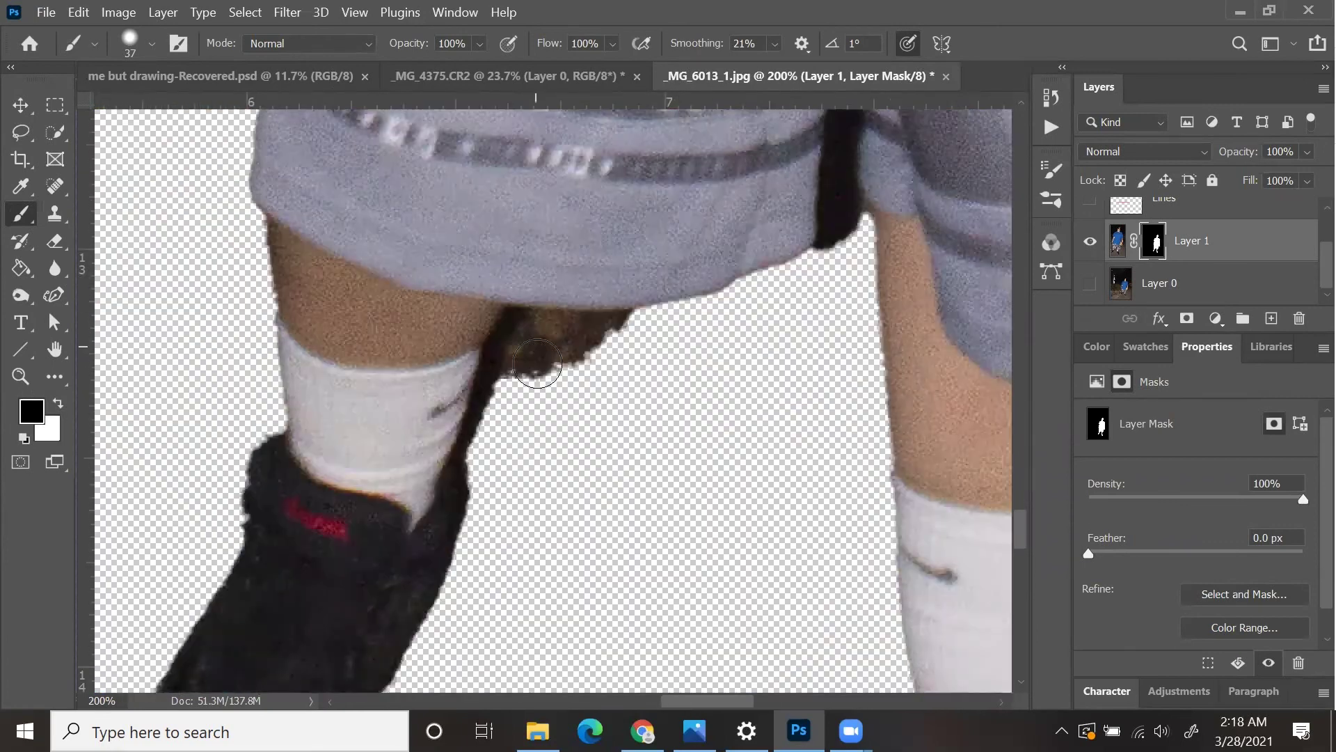
{"action": "mouse_move", "coordinate": [488, 460]}
{"action": "left_mouse_down"}
{"action": "mouse_move", "coordinate": [522, 343]}
{"action": "mouse_move", "coordinate": [581, 328]}
{"action": "left_mouse_up"}
{"action": "scroll", "coordinate": [630, 379], "scroll_direction": "down", "scroll_amount": 6}
{"action": "scroll", "coordinate": [630, 383], "scroll_direction": "right", "scroll_amount": 8}
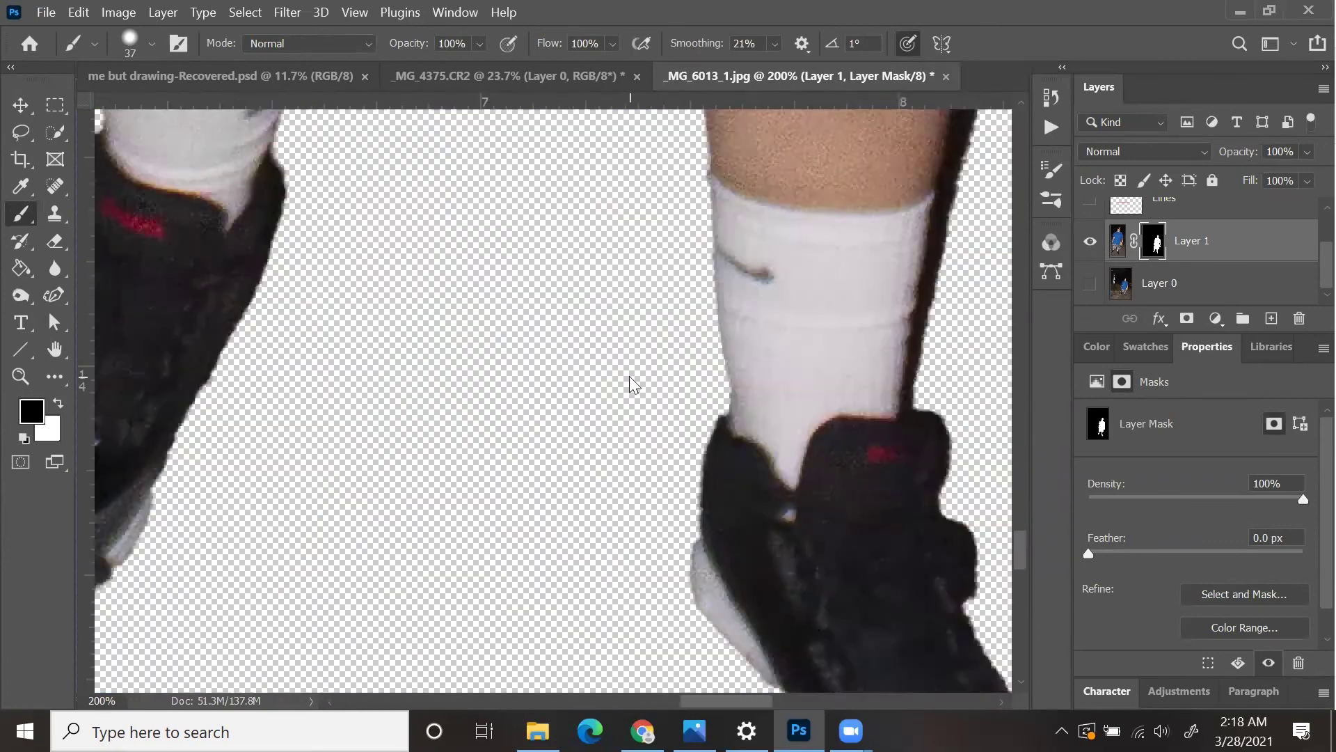
Mask out the dark shadow along the other leg and sock, and paint the top of that shoe back in.
{"action": "scroll", "coordinate": [626, 417], "scroll_direction": "up", "scroll_amount": 5}
{"action": "left_click_drag", "start_coordinate": [581, 661], "coordinate": [626, 376]}
{"action": "scroll", "coordinate": [640, 431], "scroll_direction": "down", "scroll_amount": 5}
{"action": "key", "text": "x"}
{"action": "left_click_drag", "start_coordinate": [589, 477], "coordinate": [558, 467]}
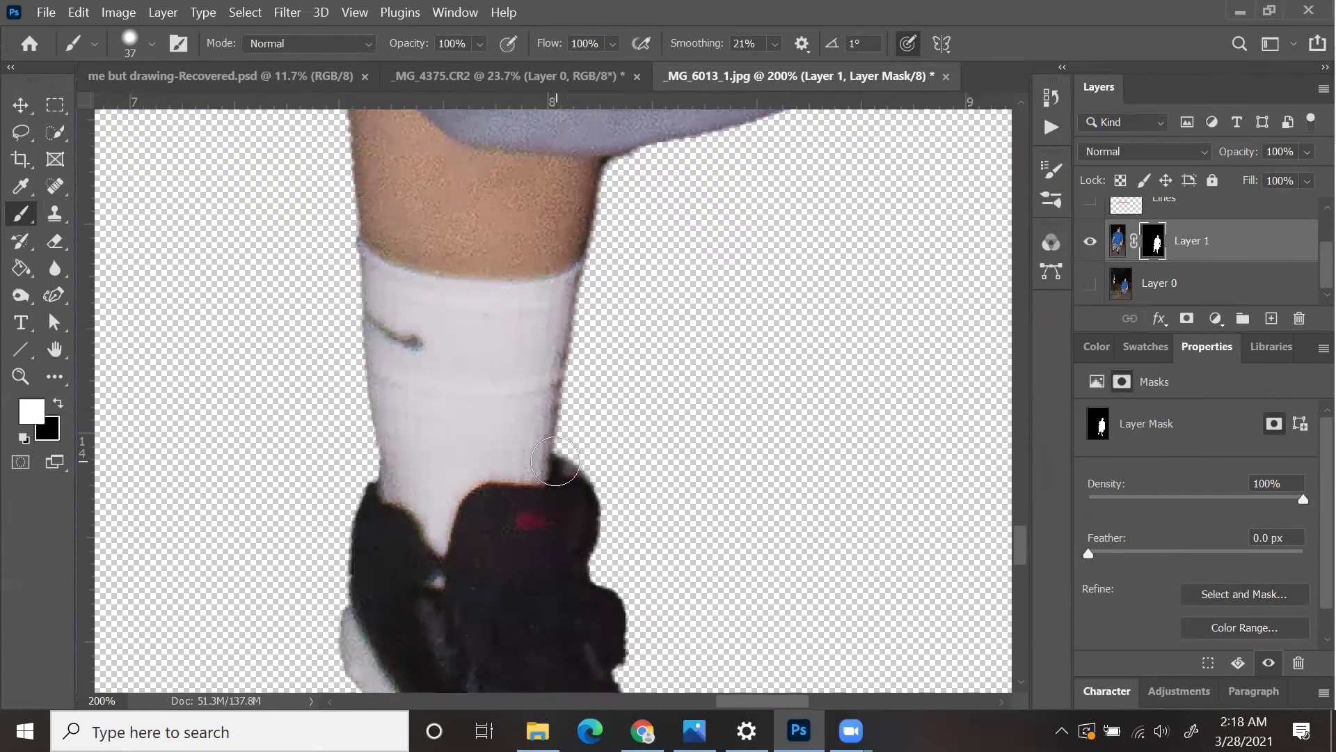
Mask out the dark gap between the shorts' legs and the shadow along their outer edge below the bag.
{"action": "key", "text": "x"}
{"action": "scroll", "coordinate": [560, 474], "scroll_direction": "up", "scroll_amount": 12}
{"action": "scroll", "coordinate": [570, 529], "scroll_direction": "left", "scroll_amount": 7}
{"action": "mouse_move", "coordinate": [578, 591]}
{"action": "left_mouse_down"}
{"action": "mouse_move", "coordinate": [601, 443]}
{"action": "mouse_move", "coordinate": [593, 367]}
{"action": "left_mouse_up"}
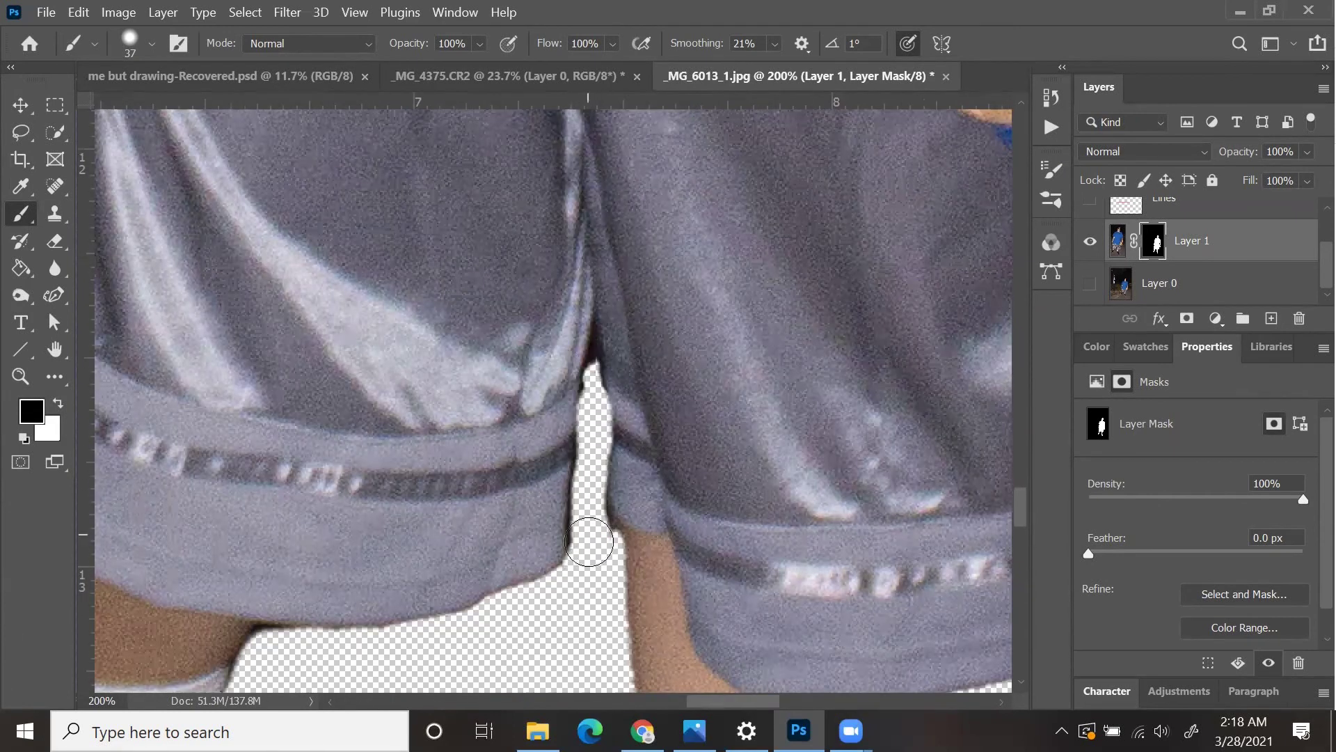
{"action": "scroll", "coordinate": [589, 541], "scroll_direction": "right", "scroll_amount": 9}
{"action": "scroll", "coordinate": [602, 547], "scroll_direction": "down", "scroll_amount": 1}
{"action": "mouse_move", "coordinate": [612, 553]}
{"action": "left_mouse_down"}
{"action": "mouse_move", "coordinate": [562, 286]}
{"action": "mouse_move", "coordinate": [578, 201]}
{"action": "mouse_move", "coordinate": [615, 212]}
{"action": "left_mouse_up"}
{"action": "scroll", "coordinate": [581, 209], "scroll_direction": "up", "scroll_amount": 2}
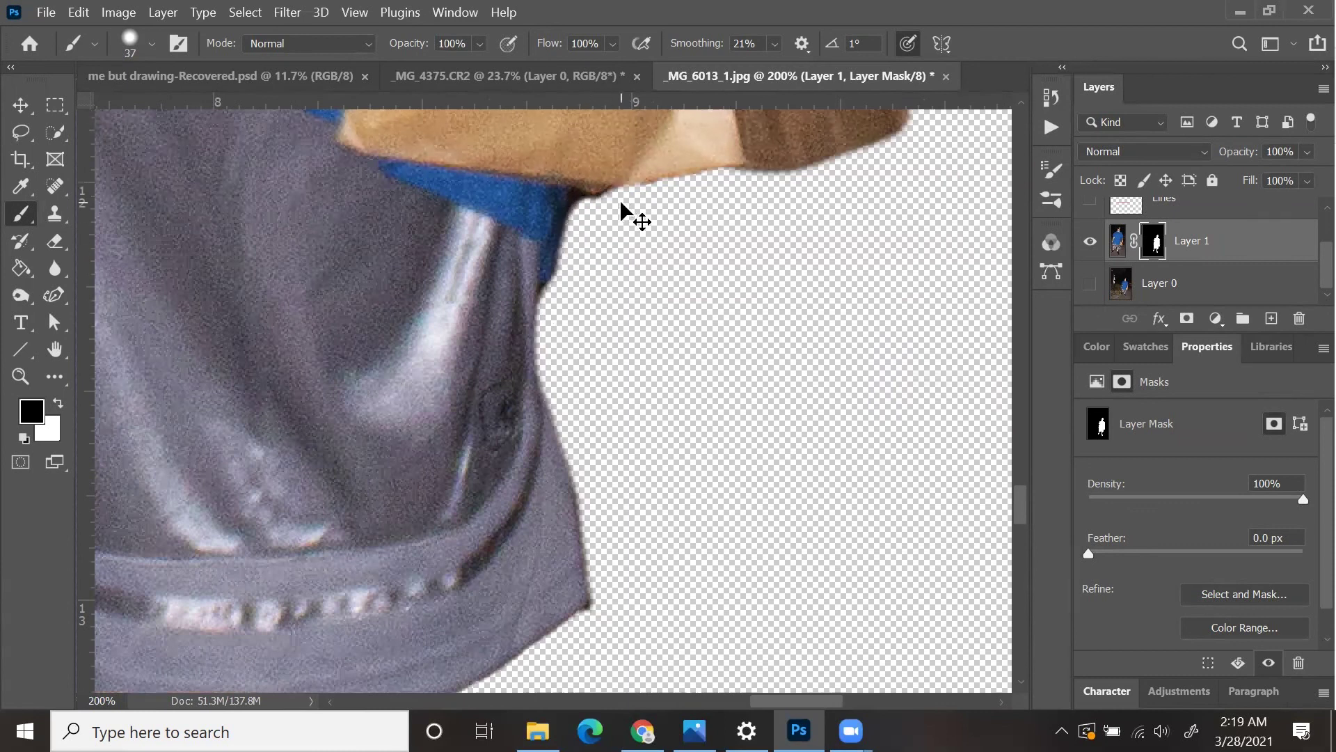
Show Layer 0, move the masked Layer 1 above the Text layer, and show the Text layer again.
{"action": "key", "text": "ctrl+0"}
{"action": "left_click", "coordinate": [1090, 283]}
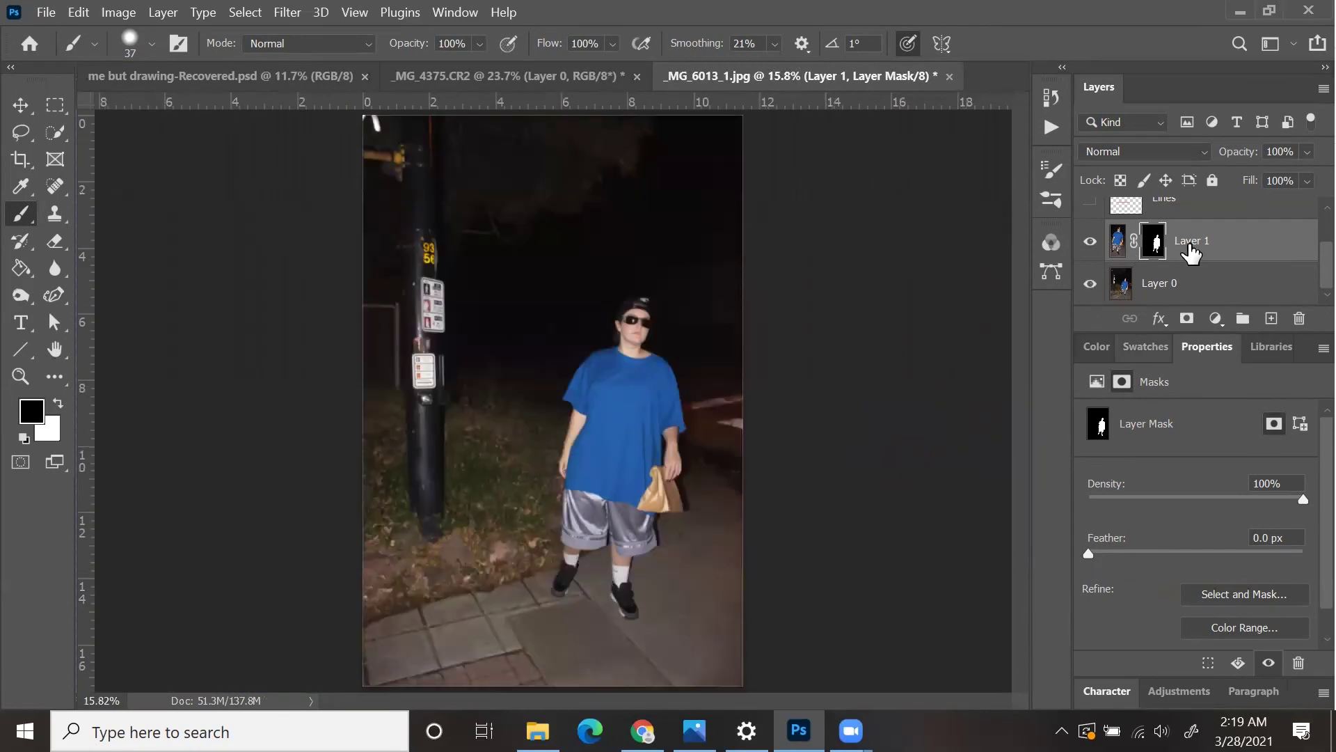
{"action": "scroll", "coordinate": [1194, 254], "scroll_direction": "up", "scroll_amount": 2}
{"action": "left_click_drag", "start_coordinate": [1209, 292], "coordinate": [1214, 203]}
{"action": "left_click", "coordinate": [1090, 262]}
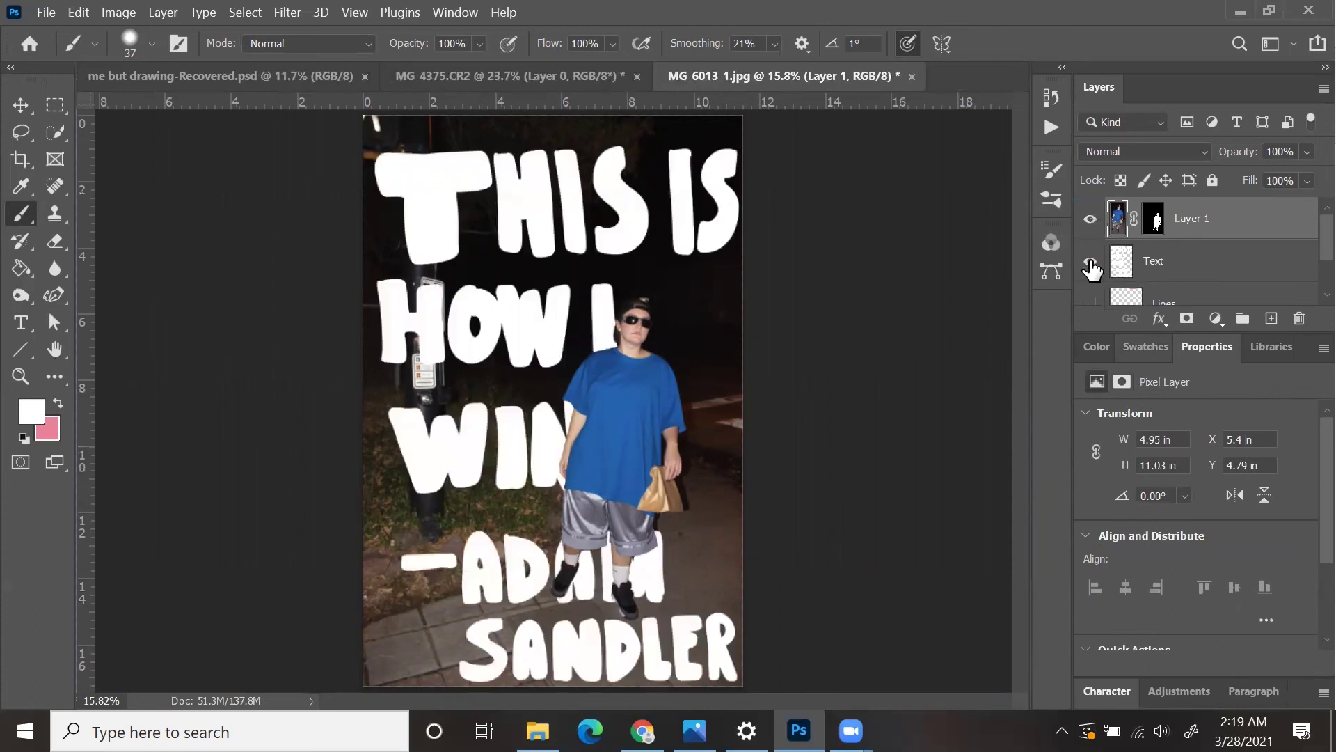